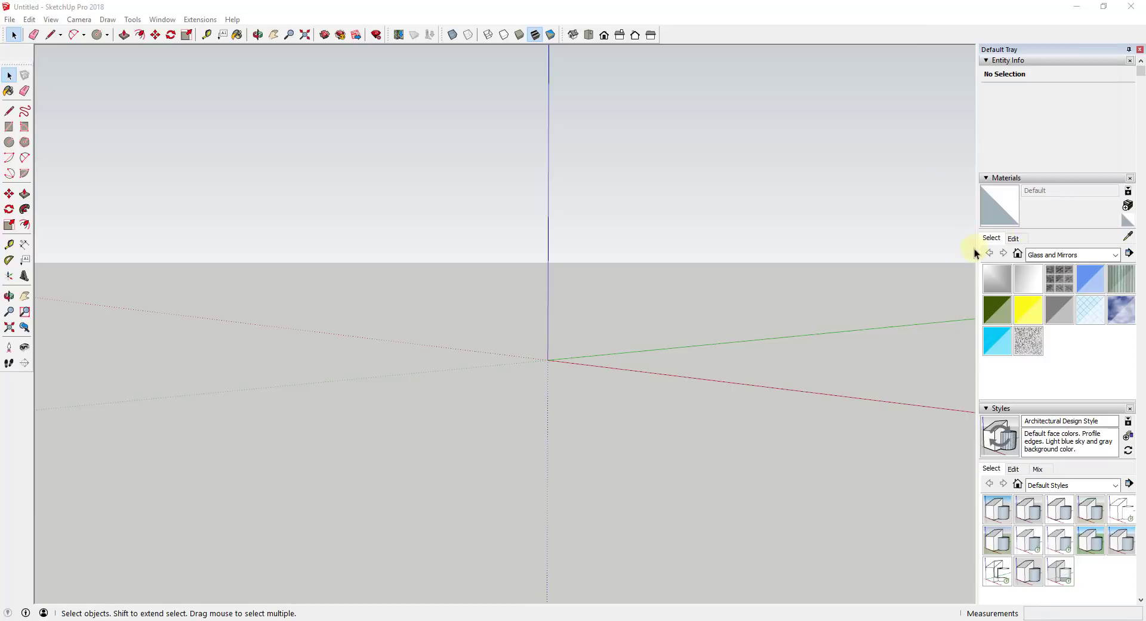
Draw a flat circle with a 5' radius on the ground plane, centered on the origin.
{"action": "middle_click_drag", "start_coordinate": [839, 267], "coordinate": [589, 374]}
{"action": "scroll", "coordinate": [573, 340], "scroll_direction": "up", "scroll_amount": 1}
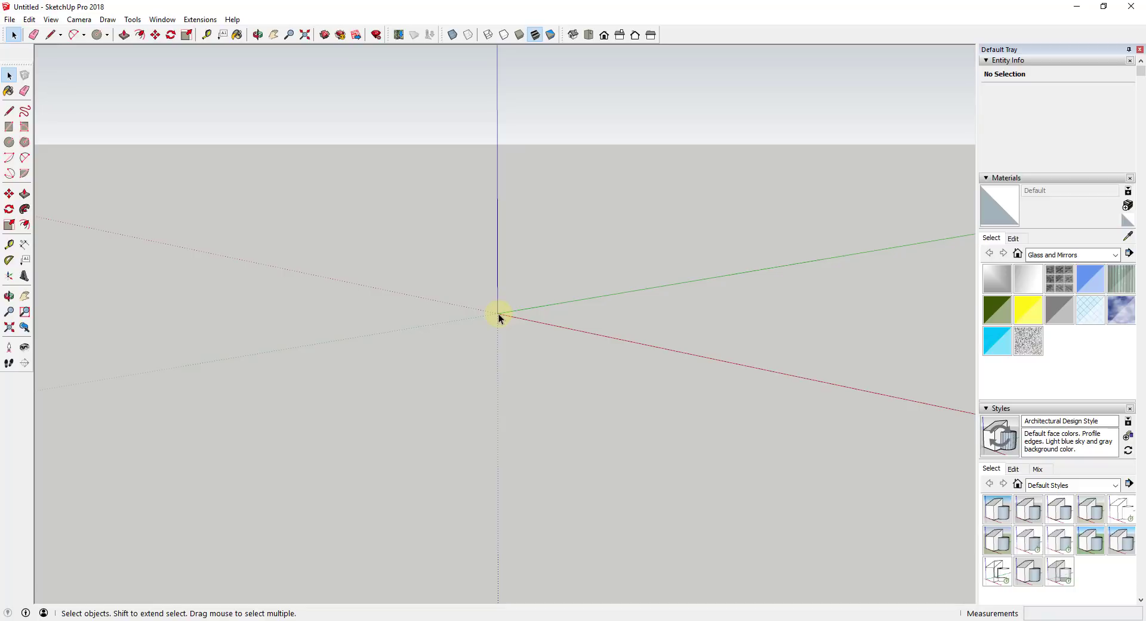
{"action": "middle_click_drag", "start_coordinate": [540, 266], "coordinate": [517, 327]}
{"action": "key", "text": "c"}
{"action": "key", "text": "space"}
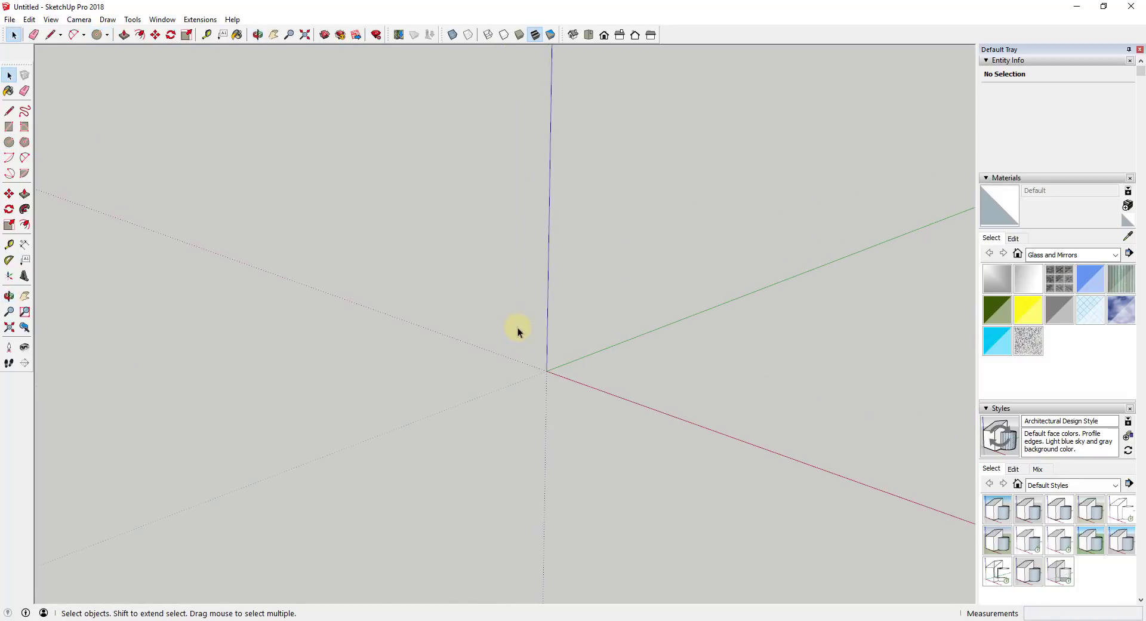
{"action": "key", "text": "alt+c"}
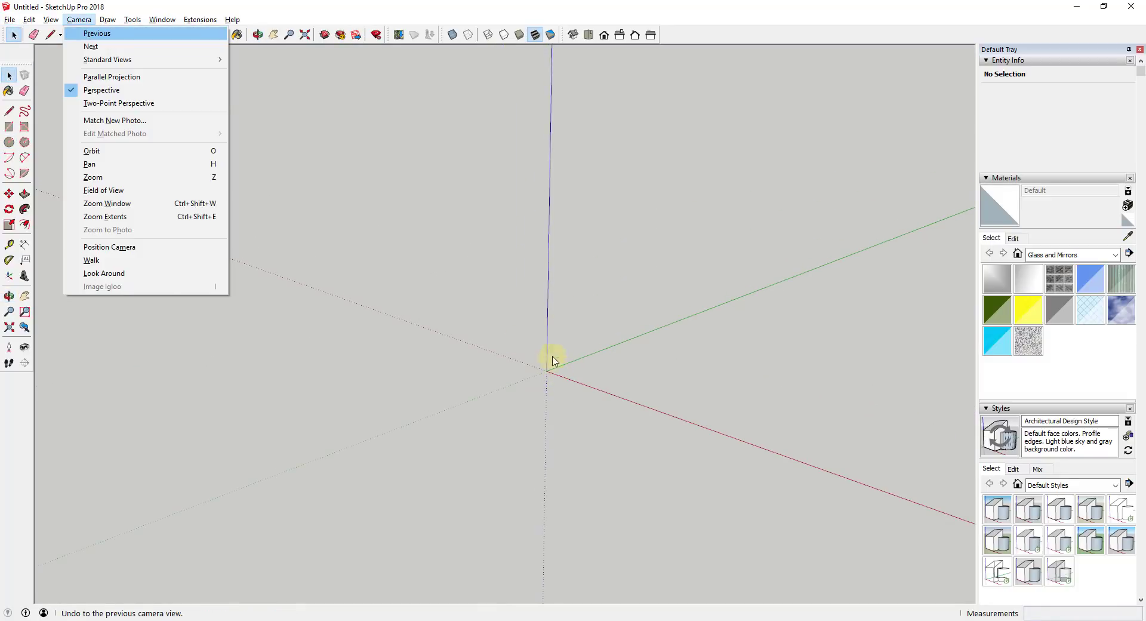
{"action": "key", "text": "Escape"}
{"action": "key", "text": "c"}
{"action": "left_click", "coordinate": [547, 370]}
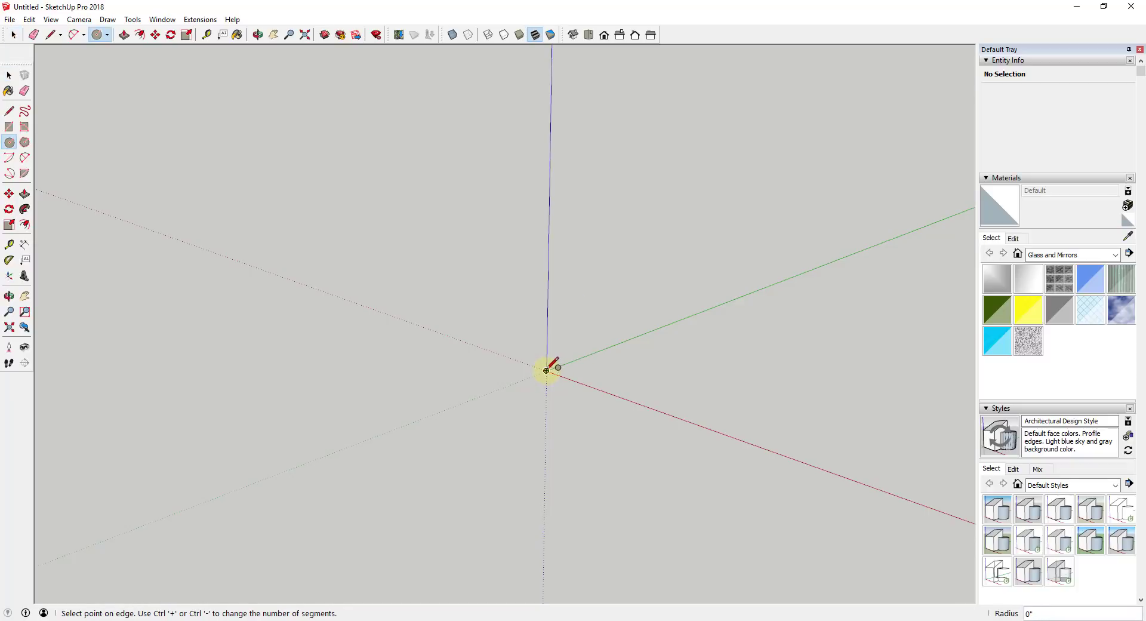
{"action": "left_click", "coordinate": [647, 401]}
{"action": "key", "text": "space"}
Set the number of segments of the circle's edge to 48.
{"action": "scroll", "coordinate": [621, 370], "scroll_direction": "down", "scroll_amount": 6}
{"action": "scroll", "coordinate": [627, 376], "scroll_direction": "up", "scroll_amount": 3}
{"action": "scroll", "coordinate": [621, 385], "scroll_direction": "up", "scroll_amount": 3}
{"action": "left_click", "coordinate": [640, 386]}
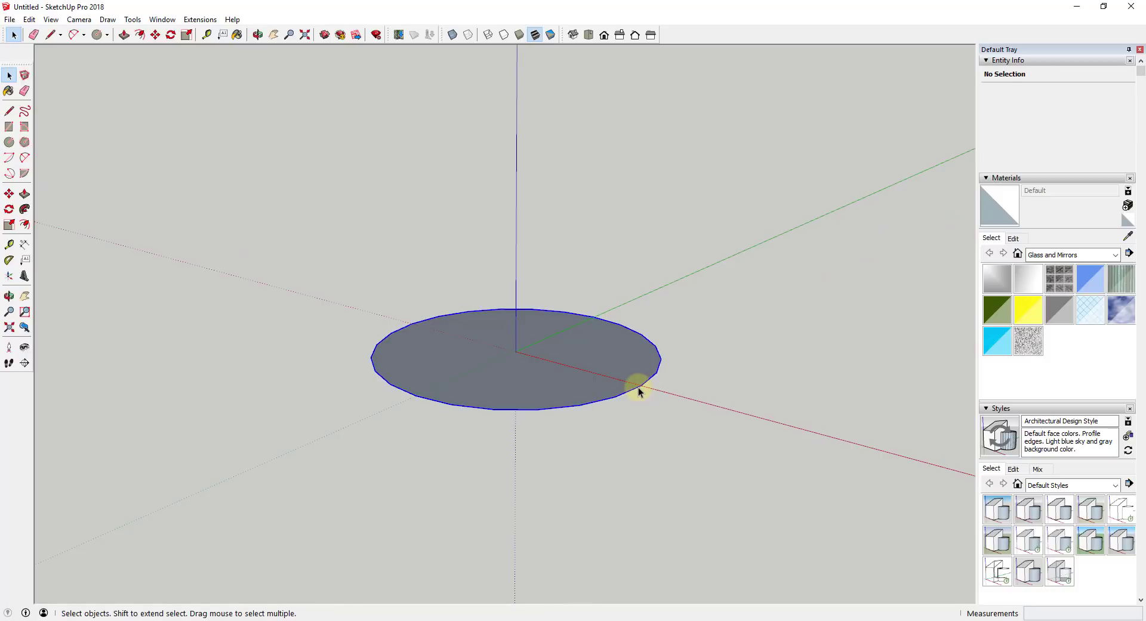
{"action": "left_click", "coordinate": [1065, 120]}
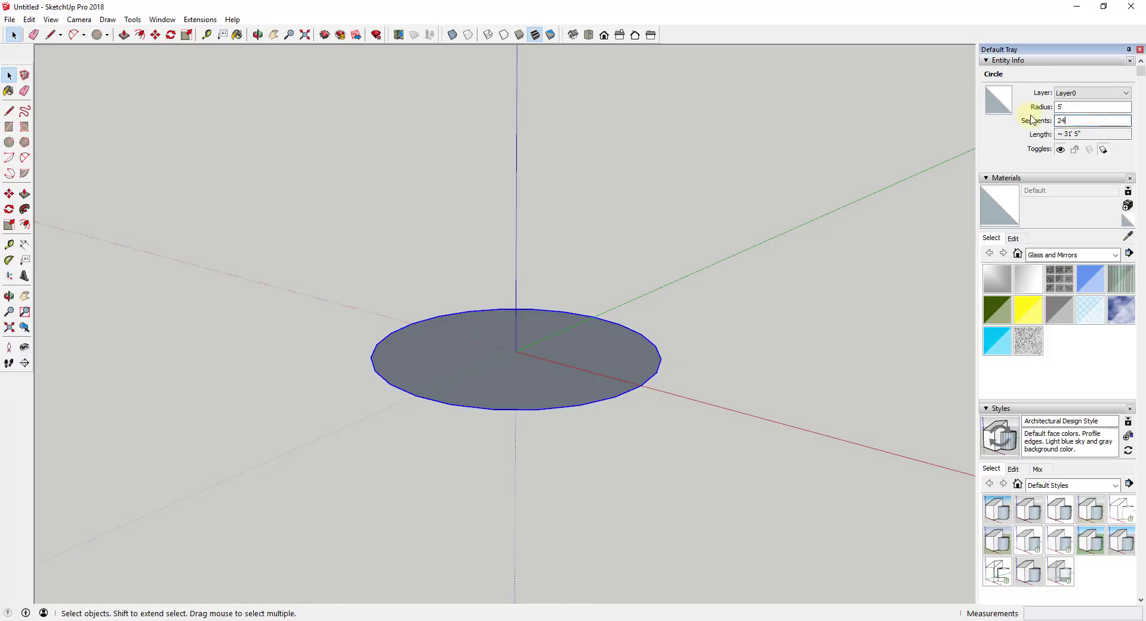
{"action": "double_click", "coordinate": [1059, 121]}
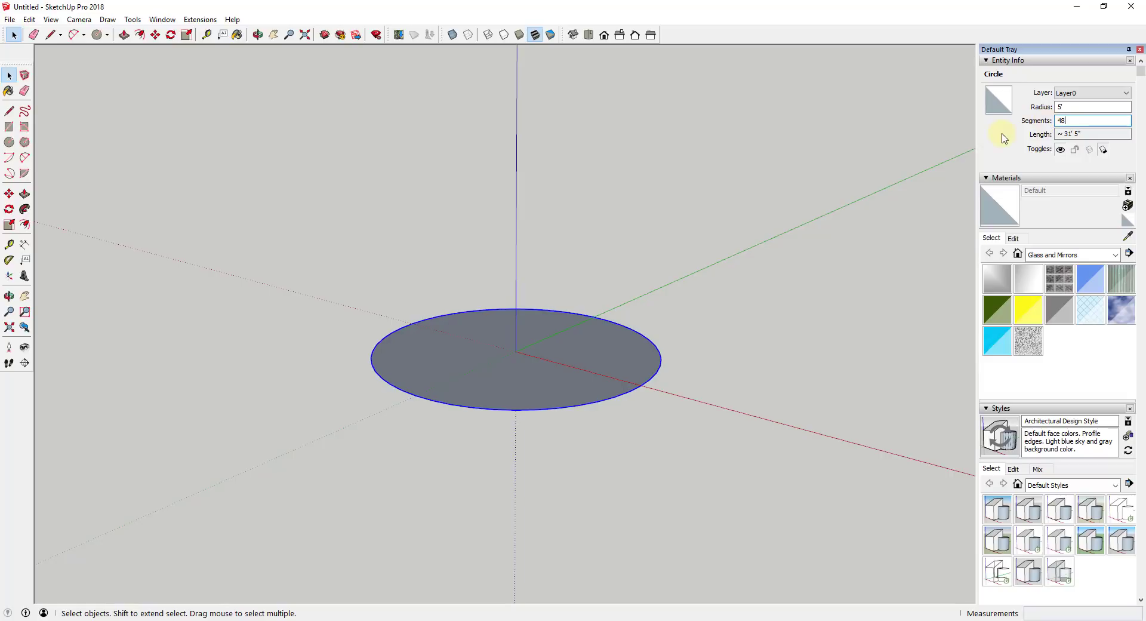
Turn off the display of hidden geometry and clear the selection.
{"action": "scroll", "coordinate": [622, 389], "scroll_direction": "down", "scroll_amount": 2}
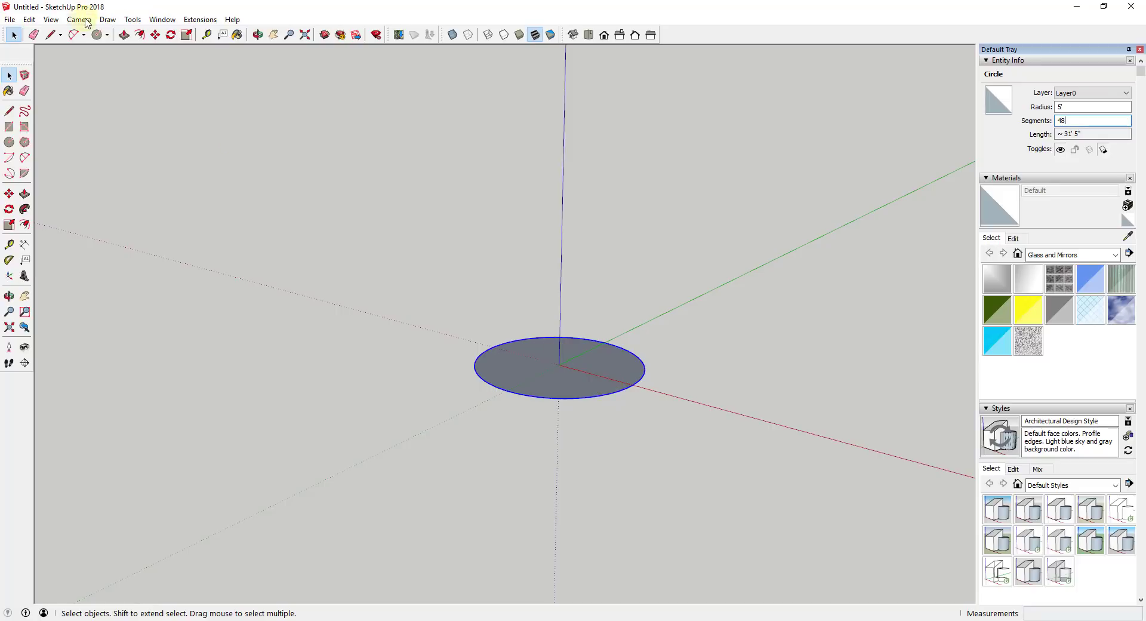
{"action": "left_click", "coordinate": [51, 20]}
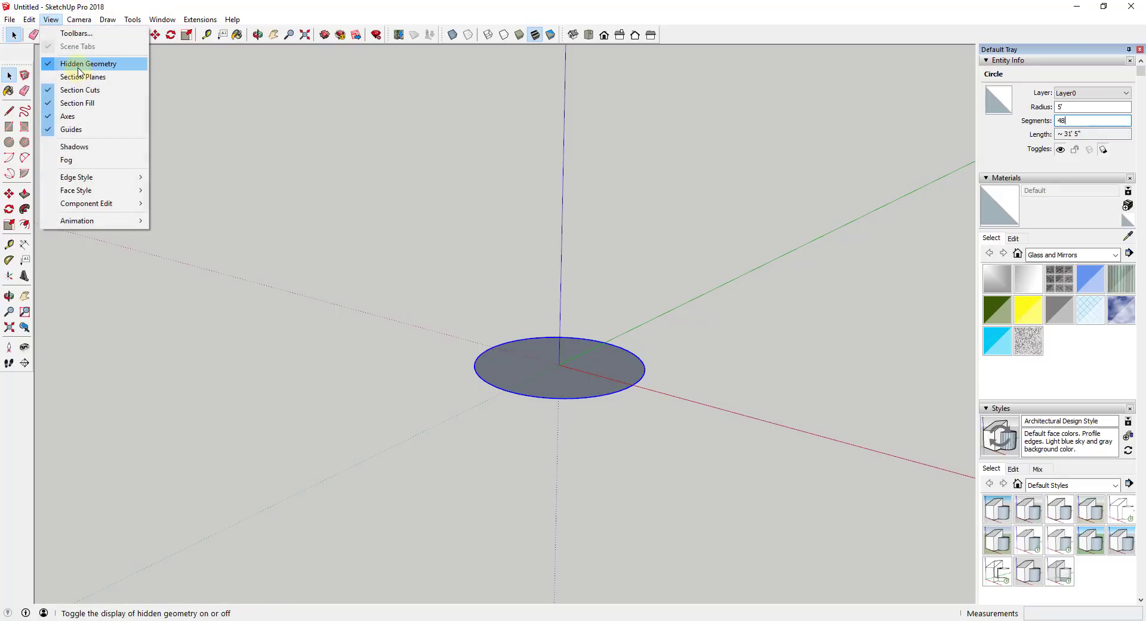
{"action": "left_click", "coordinate": [84, 63]}
{"action": "left_click", "coordinate": [682, 399]}
{"action": "scroll", "coordinate": [533, 368], "scroll_direction": "up", "scroll_amount": 2}
{"action": "scroll", "coordinate": [522, 358], "scroll_direction": "down", "scroll_amount": 3}
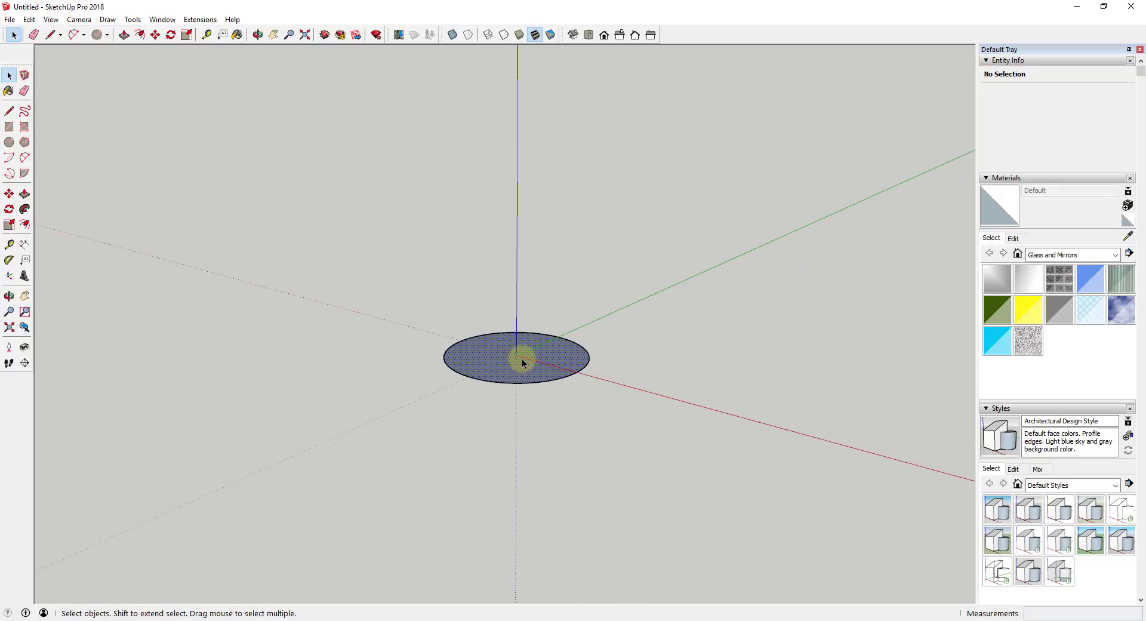
Extrude the circular face upward with Push/Pull into a tall, slender cylinder.
{"action": "left_click", "coordinate": [521, 357]}
{"action": "key", "text": "p"}
{"action": "left_click_drag", "start_coordinate": [521, 357], "coordinate": [520, 161]}
{"action": "scroll", "coordinate": [519, 187], "scroll_direction": "down", "scroll_amount": 3}
{"action": "middle_click_drag", "start_coordinate": [520, 161], "coordinate": [573, 289]}
{"action": "left_click_drag", "start_coordinate": [574, 289], "coordinate": [583, 255]}
{"action": "key", "text": "space"}
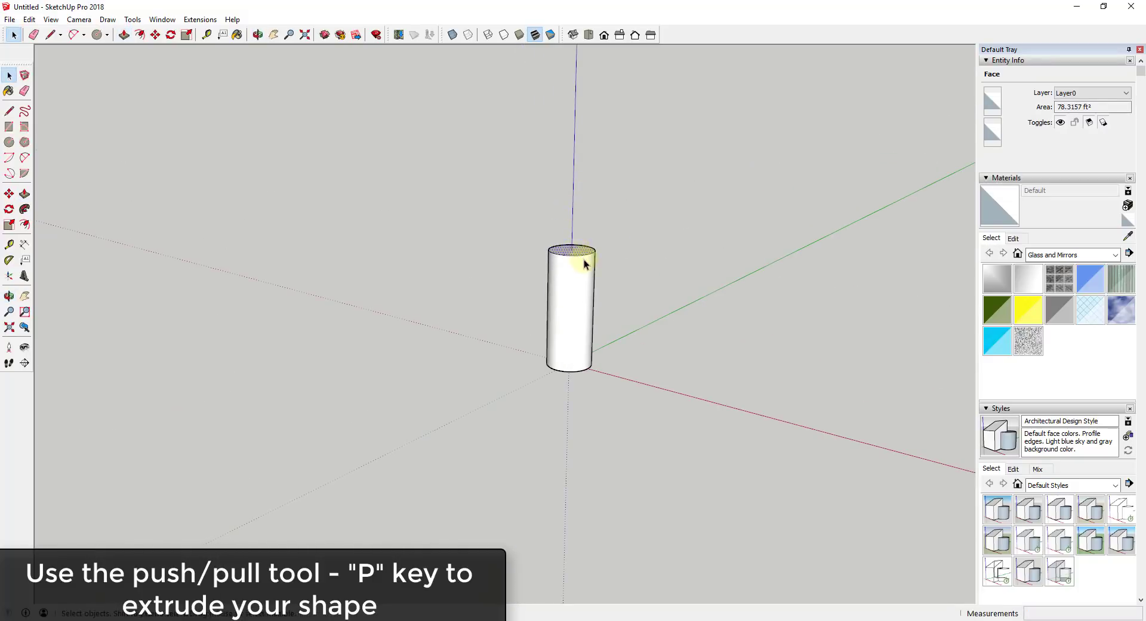
Mark the center point of the circular edge around the cylinder's top face.
{"action": "scroll", "coordinate": [561, 257], "scroll_direction": "up", "scroll_amount": 4}
{"action": "middle_click_drag", "start_coordinate": [552, 205], "coordinate": [637, 225]}
{"action": "scroll", "coordinate": [645, 231], "scroll_direction": "down", "scroll_amount": 3}
{"action": "left_click", "coordinate": [663, 270]}
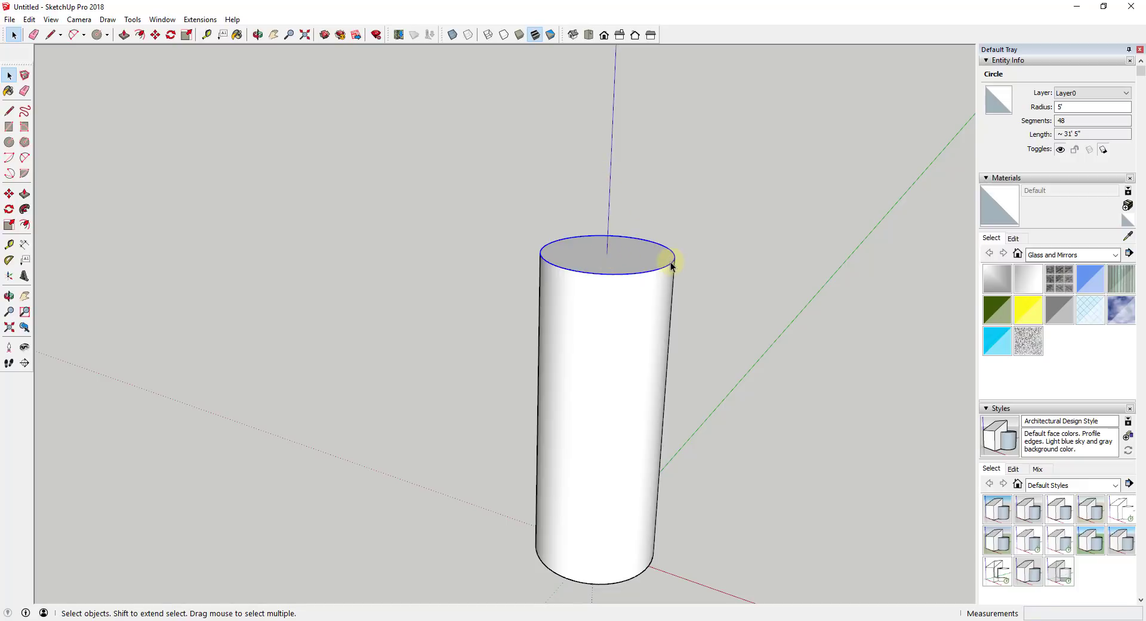
{"action": "right_click", "coordinate": [657, 273]}
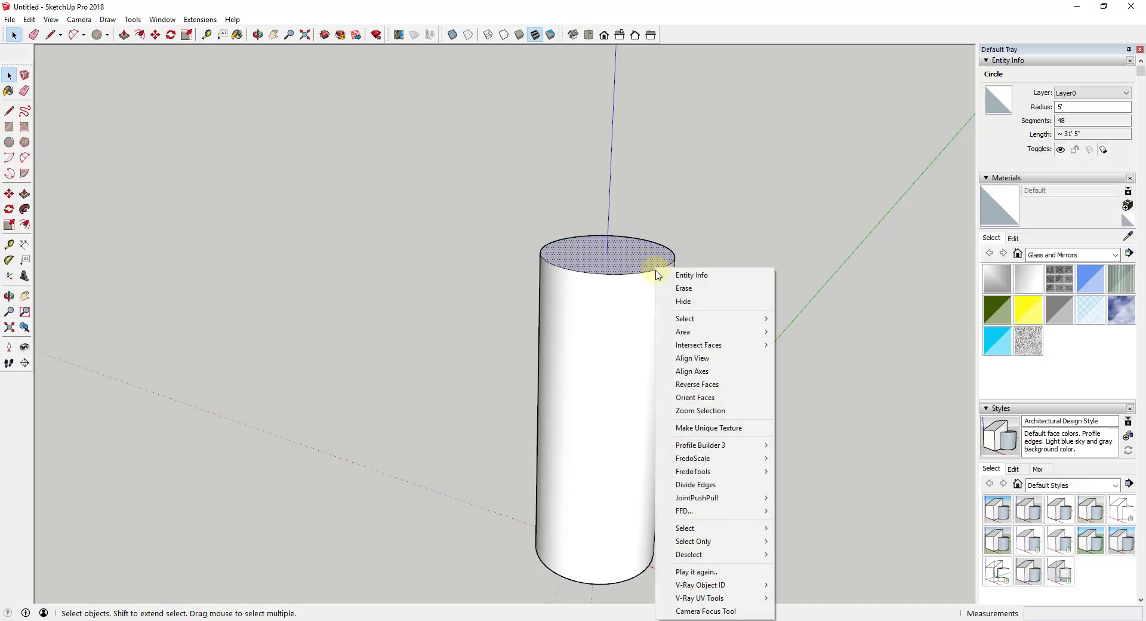
{"action": "right_click", "coordinate": [643, 275]}
{"action": "right_click", "coordinate": [636, 279]}
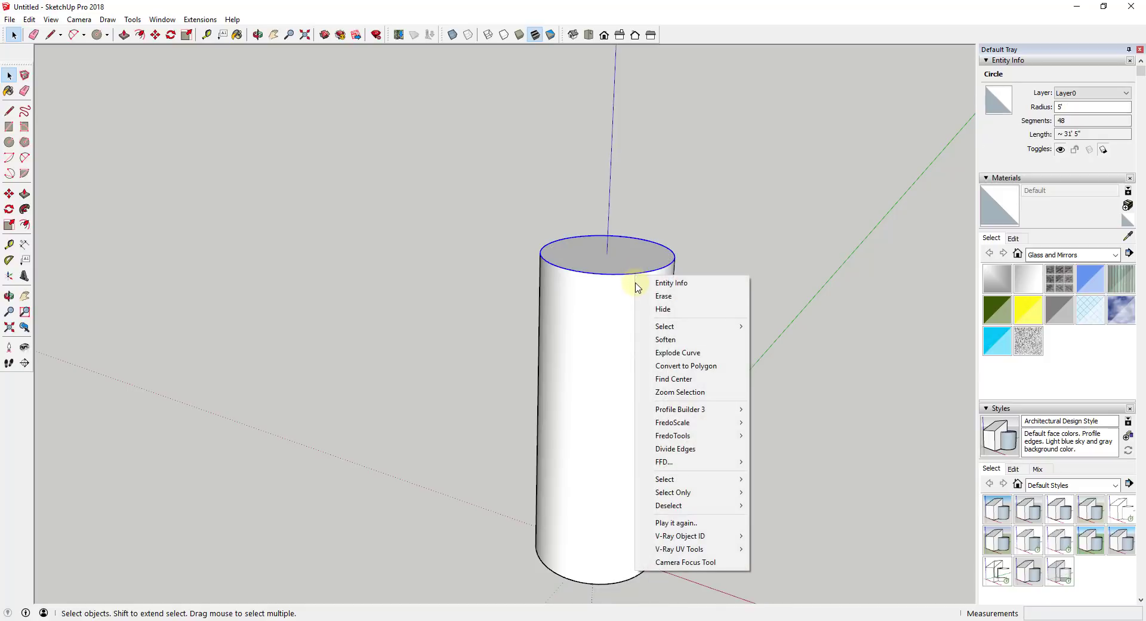
{"action": "left_click", "coordinate": [684, 380]}
Draw a vertical line up the blue axis from the center of the cylinder's top face.
{"action": "middle_click_drag", "start_coordinate": [660, 292], "coordinate": [652, 258]}
{"action": "key", "text": "l"}
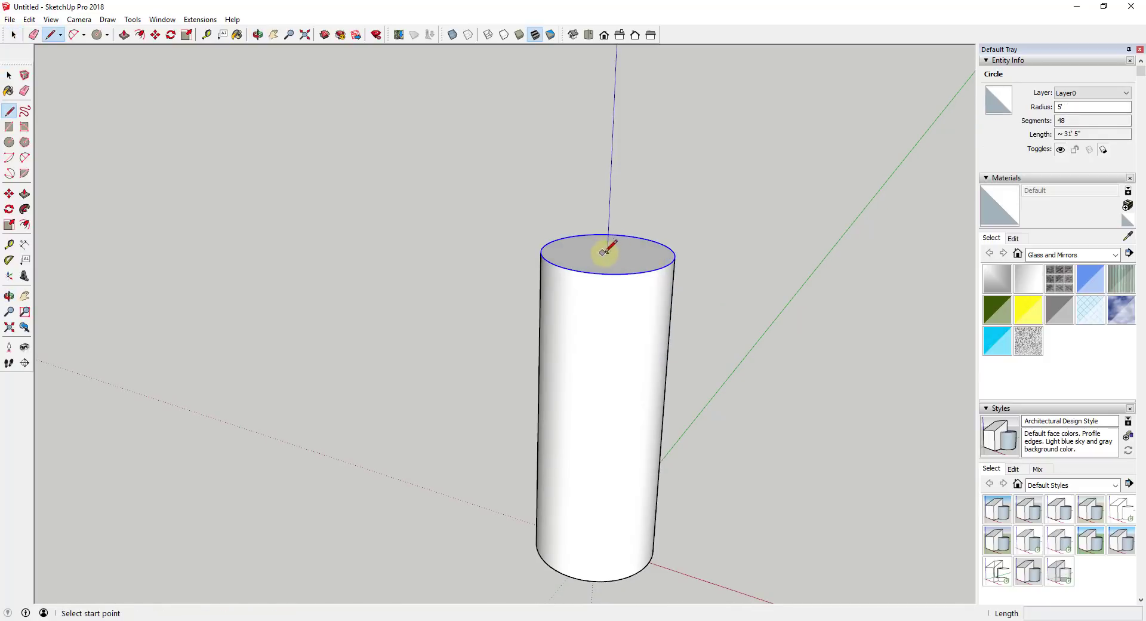
{"action": "left_click", "coordinate": [607, 253]}
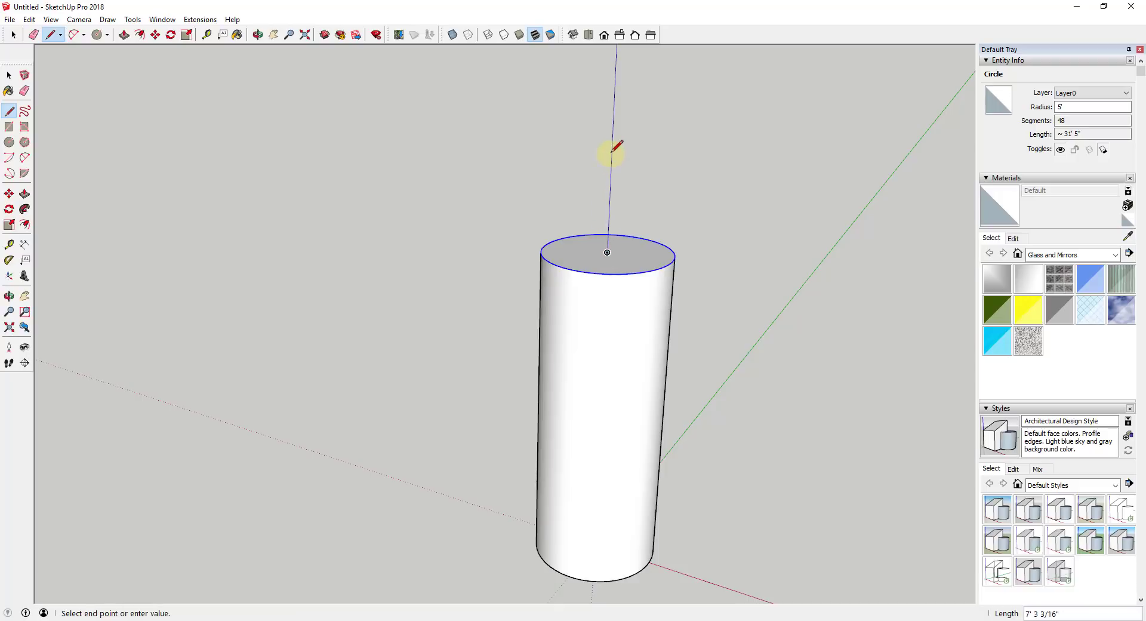
{"action": "left_click", "coordinate": [616, 134]}
{"action": "key", "text": "space"}
Close a triangular profile with lines from the top face's center to the rim and up to the vertical line's upper end.
{"action": "key", "text": "l"}
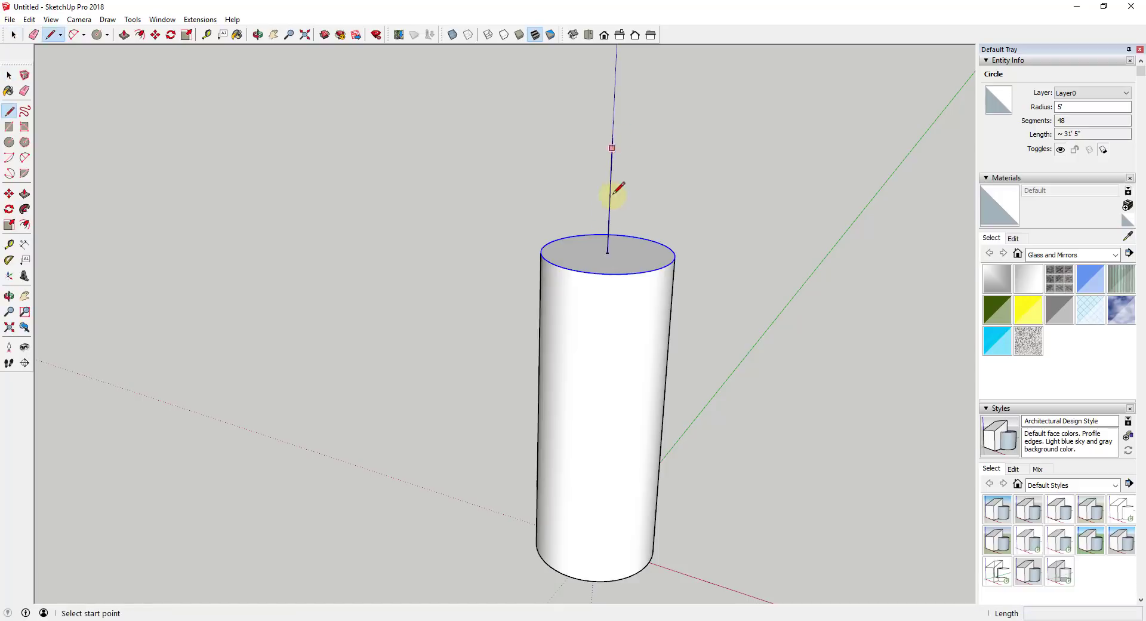
{"action": "left_click", "coordinate": [607, 252]}
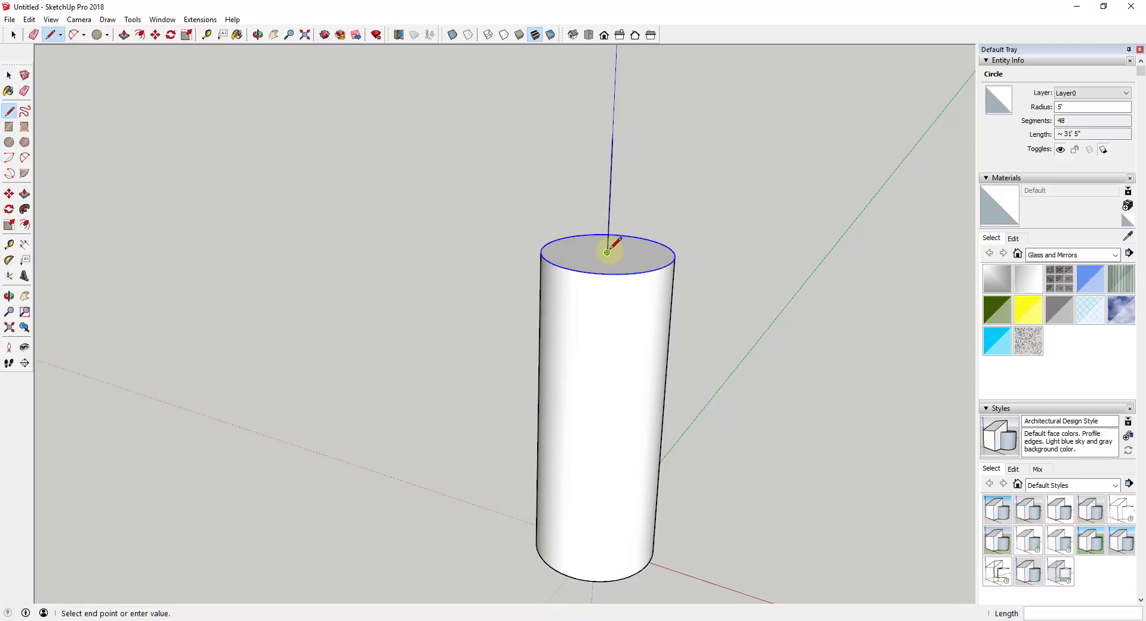
{"action": "left_click", "coordinate": [671, 263]}
{"action": "left_click", "coordinate": [614, 140]}
{"action": "key", "text": "space"}
{"action": "middle_click_drag", "start_coordinate": [617, 190], "coordinate": [643, 232]}
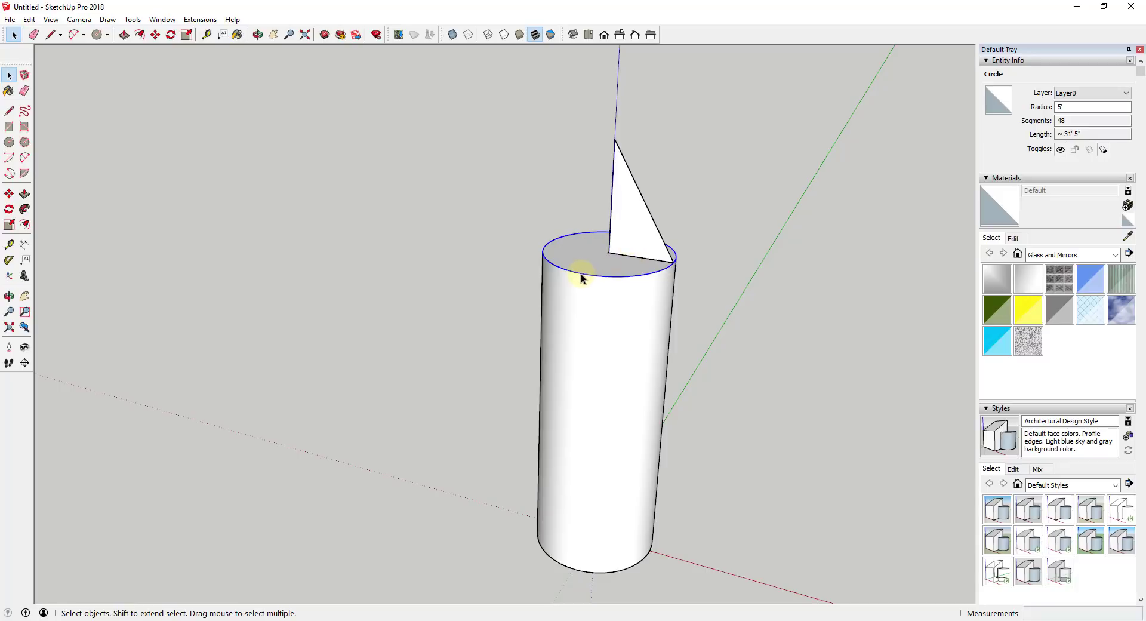
Sweep the triangular profile around the selected top circle with Follow Me to form a cone.
{"action": "left_click", "coordinate": [25, 210]}
{"action": "left_click", "coordinate": [627, 223]}
{"action": "middle_click_drag", "start_coordinate": [691, 222], "coordinate": [697, 145]}
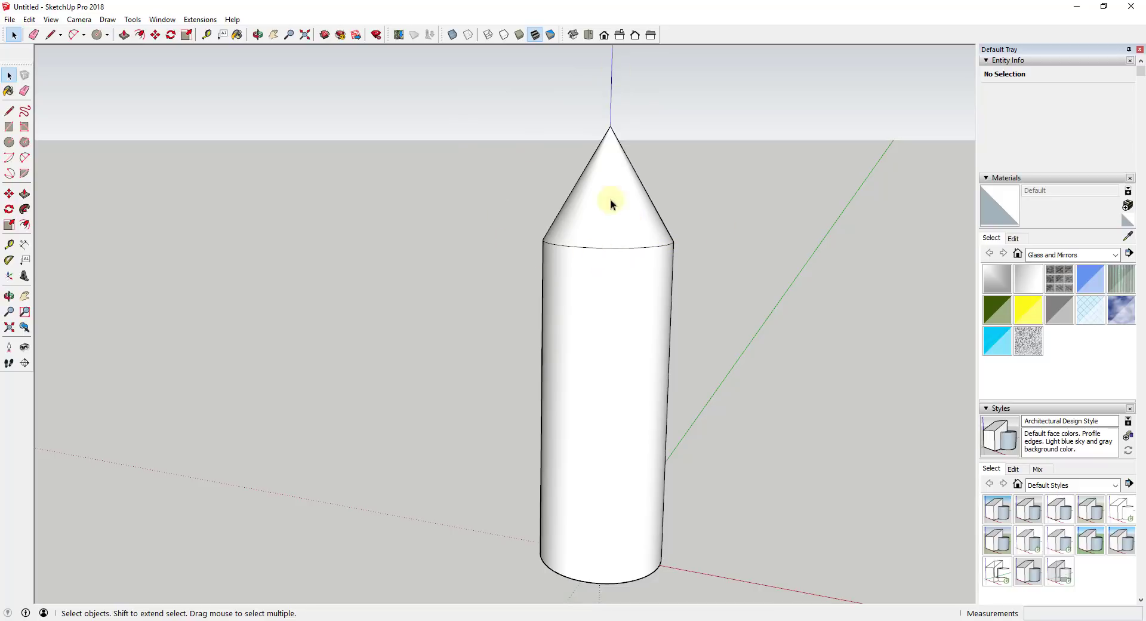
{"action": "middle_click_drag", "start_coordinate": [615, 214], "coordinate": [607, 251]}
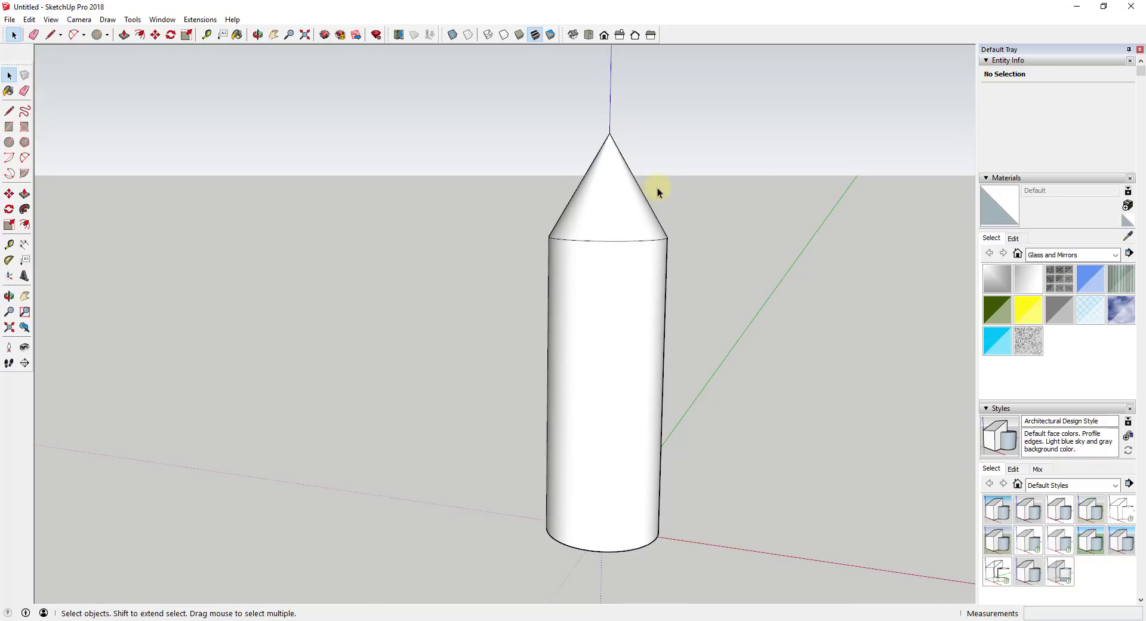
Copy the ring of edges between the cone and the cylinder about 3' straight down the blue axis.
{"action": "scroll", "coordinate": [658, 188], "scroll_direction": "down", "scroll_amount": 4}
{"action": "middle_click_drag", "start_coordinate": [679, 208], "coordinate": [614, 196]}
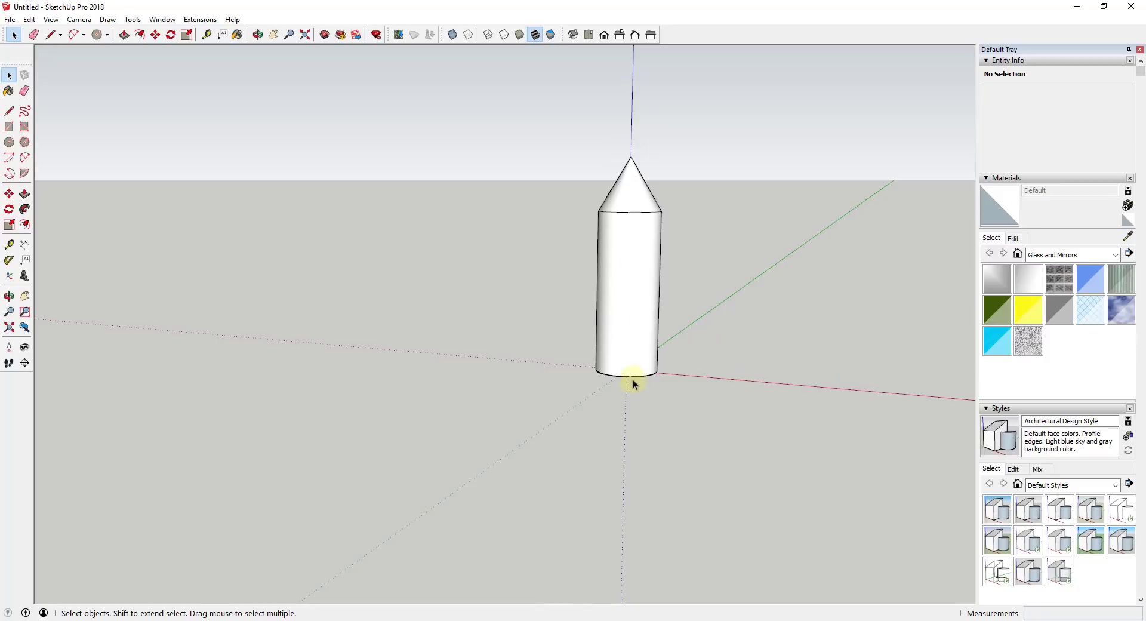
{"action": "left_click_drag", "start_coordinate": [563, 187], "coordinate": [722, 238]}
{"action": "middle_click_drag", "start_coordinate": [722, 238], "coordinate": [702, 213]}
{"action": "key", "text": "m"}
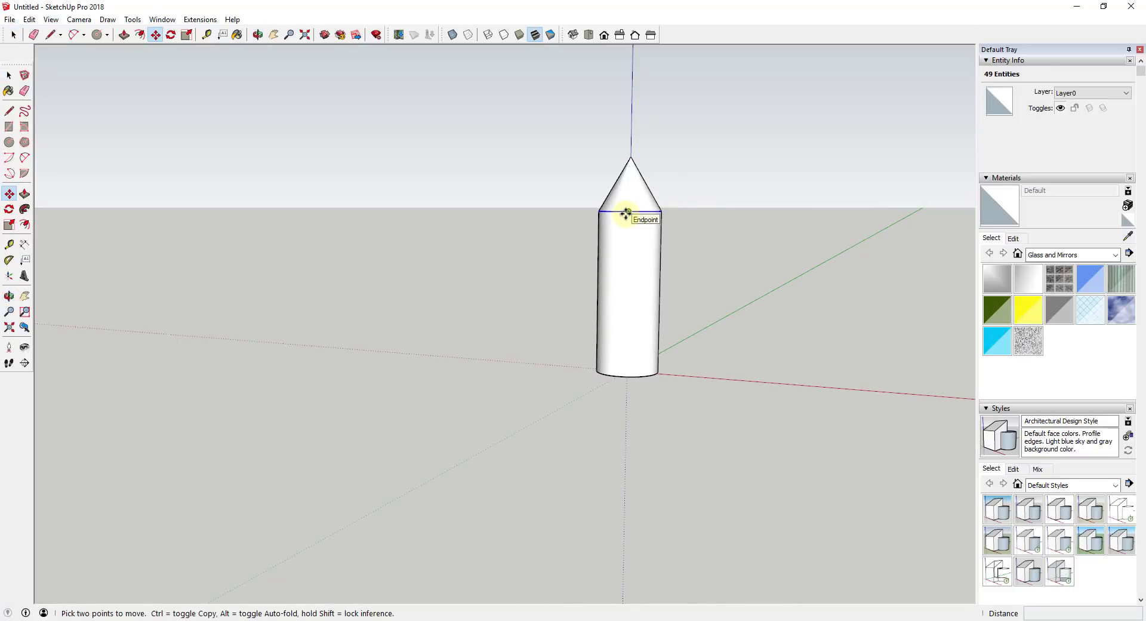
{"action": "key", "text": "space"}
{"action": "left_click_drag", "start_coordinate": [550, 202], "coordinate": [728, 235]}
{"action": "key", "text": "m"}
{"action": "left_click", "coordinate": [631, 212]}
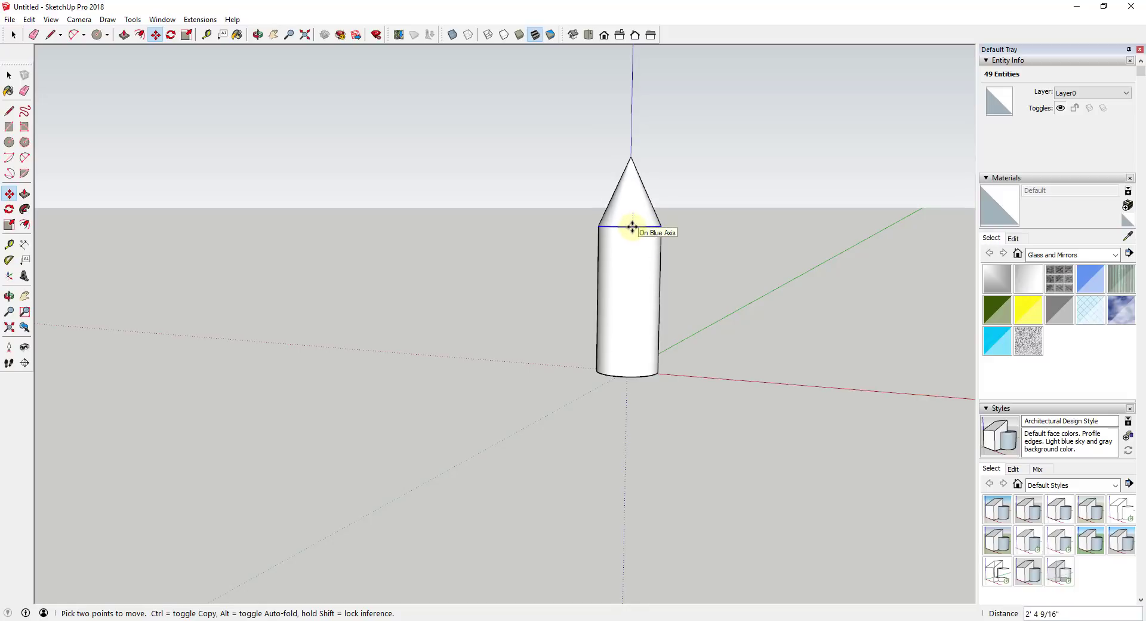
{"action": "key", "text": "ctrl"}
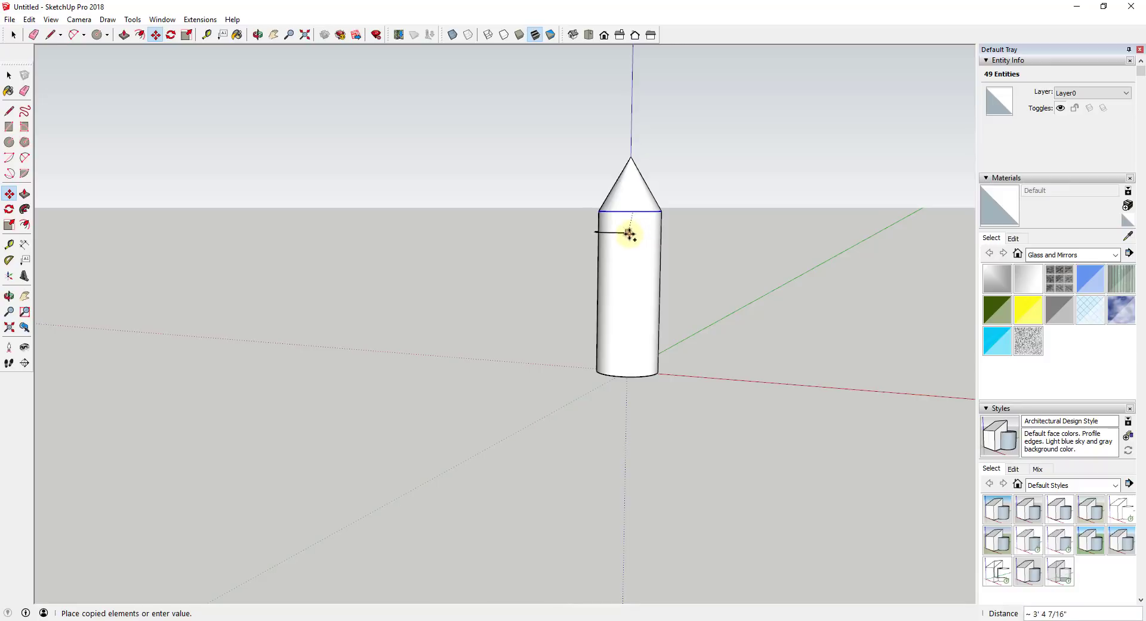
{"action": "scroll", "coordinate": [634, 231], "scroll_direction": "up", "scroll_amount": 3}
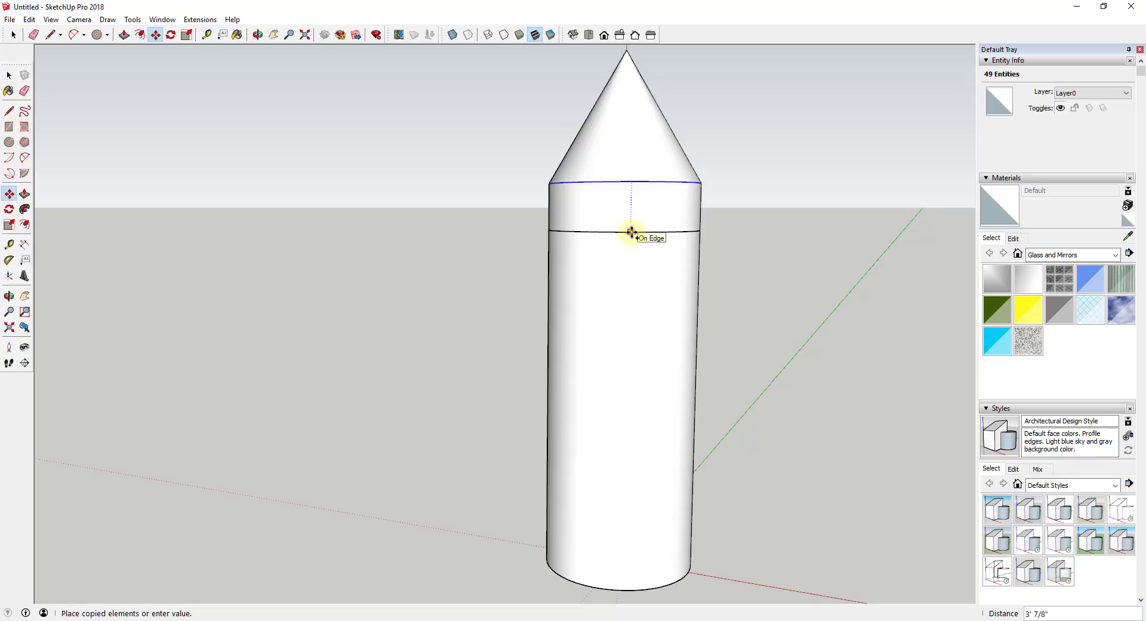
{"action": "left_click", "coordinate": [632, 232]}
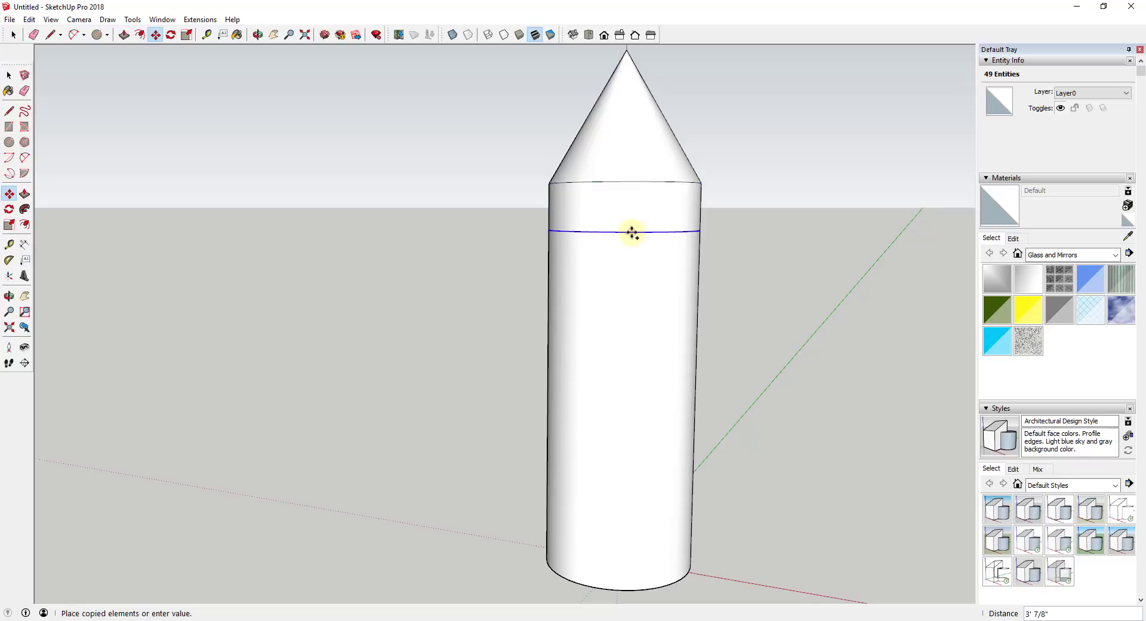
{"action": "scroll", "coordinate": [745, 238], "scroll_direction": "down", "scroll_amount": 3}
{"action": "middle_click_drag", "start_coordinate": [744, 238], "coordinate": [760, 279]}
{"action": "key", "text": "s"}
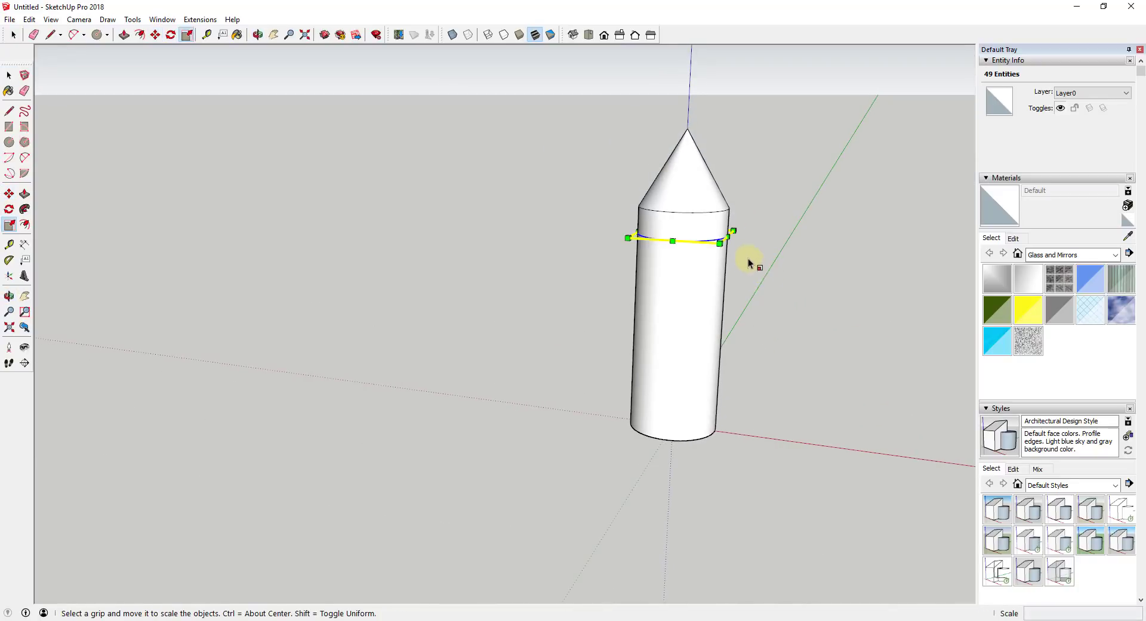
{"action": "left_click", "coordinate": [729, 239]}
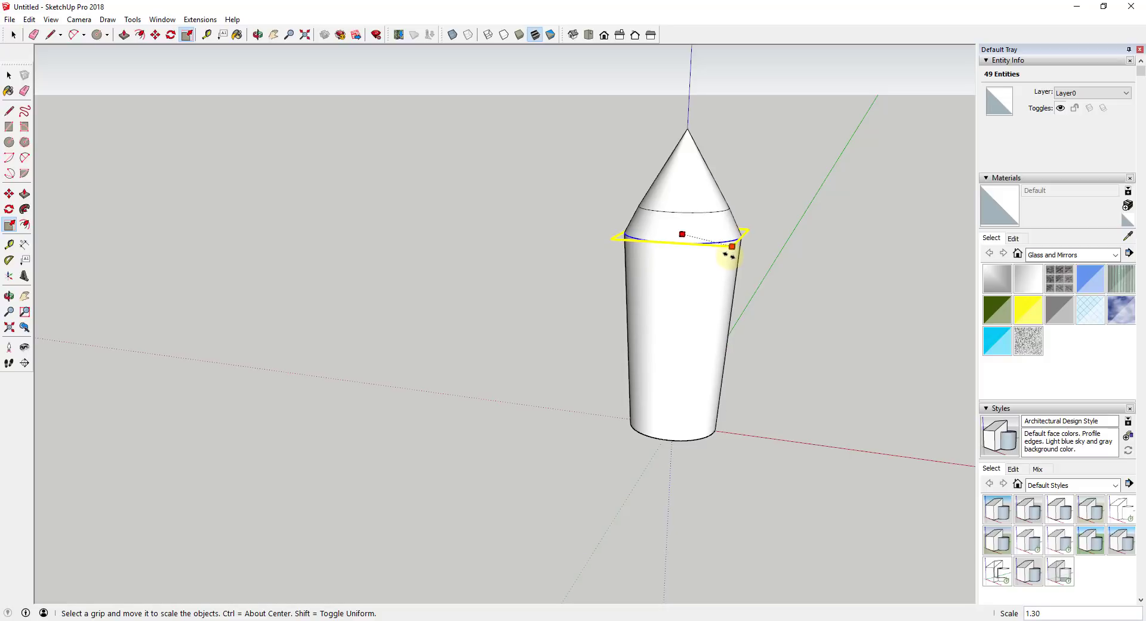
{"action": "key", "text": "space"}
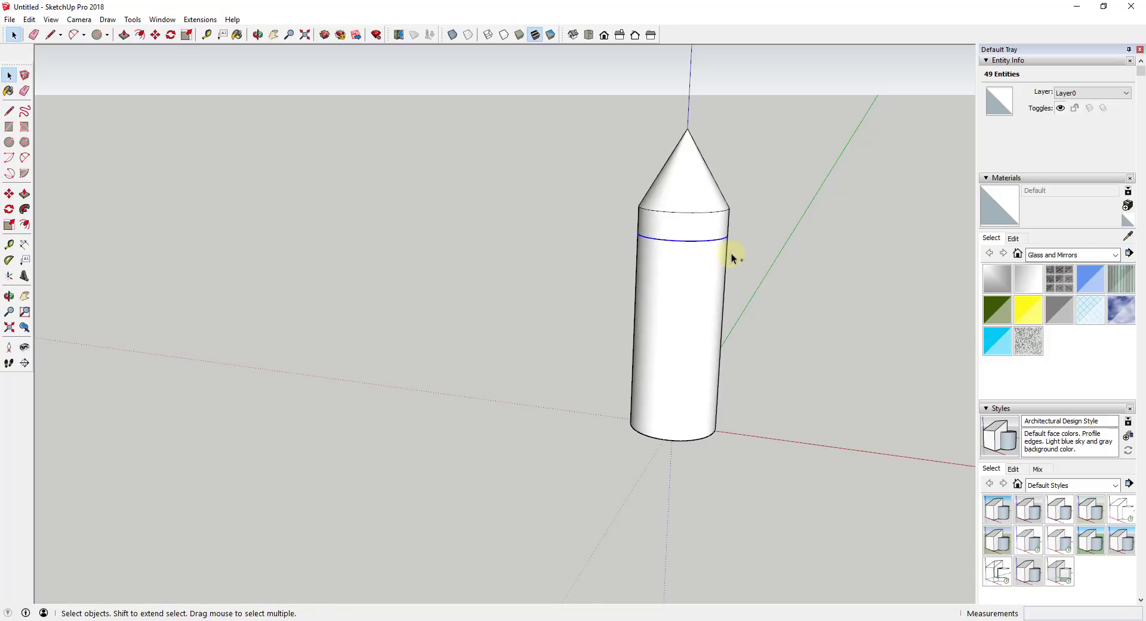
Scale the copied ring outward uniformly about its center so the cone flares past the rim and the cylinder tapers downward.
{"action": "mouse_move", "coordinate": [676, 246]}
{"action": "middle_mouse_down"}
{"action": "mouse_move", "coordinate": [660, 200]}
{"action": "mouse_move", "coordinate": [661, 239]}
{"action": "middle_mouse_up"}
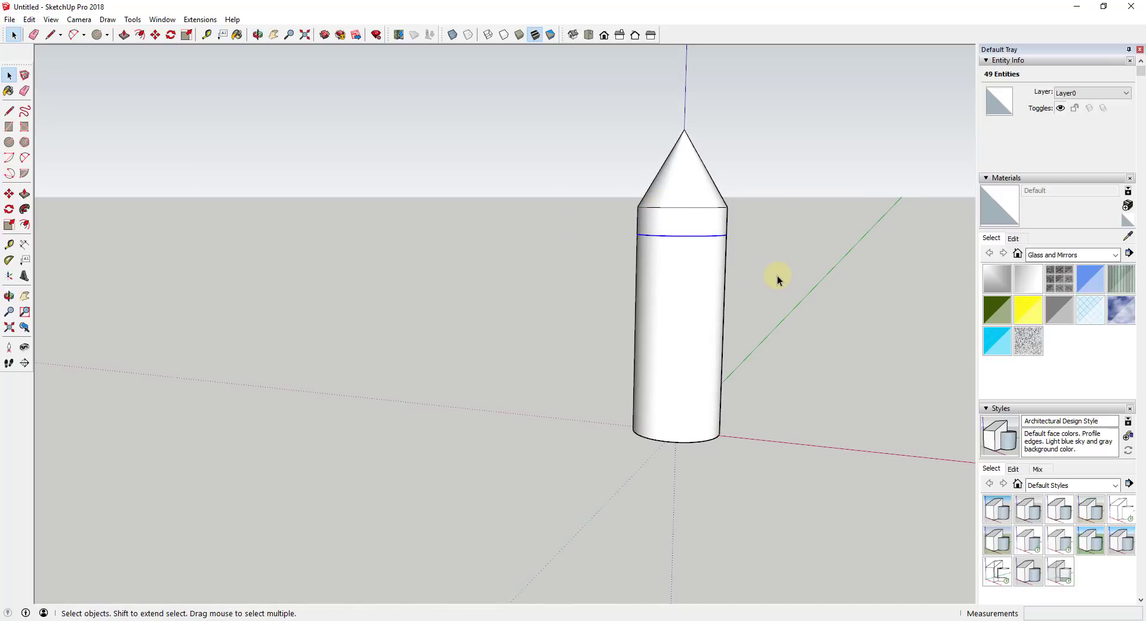
{"action": "middle_click_drag", "start_coordinate": [743, 267], "coordinate": [800, 335]}
{"action": "key", "text": "s"}
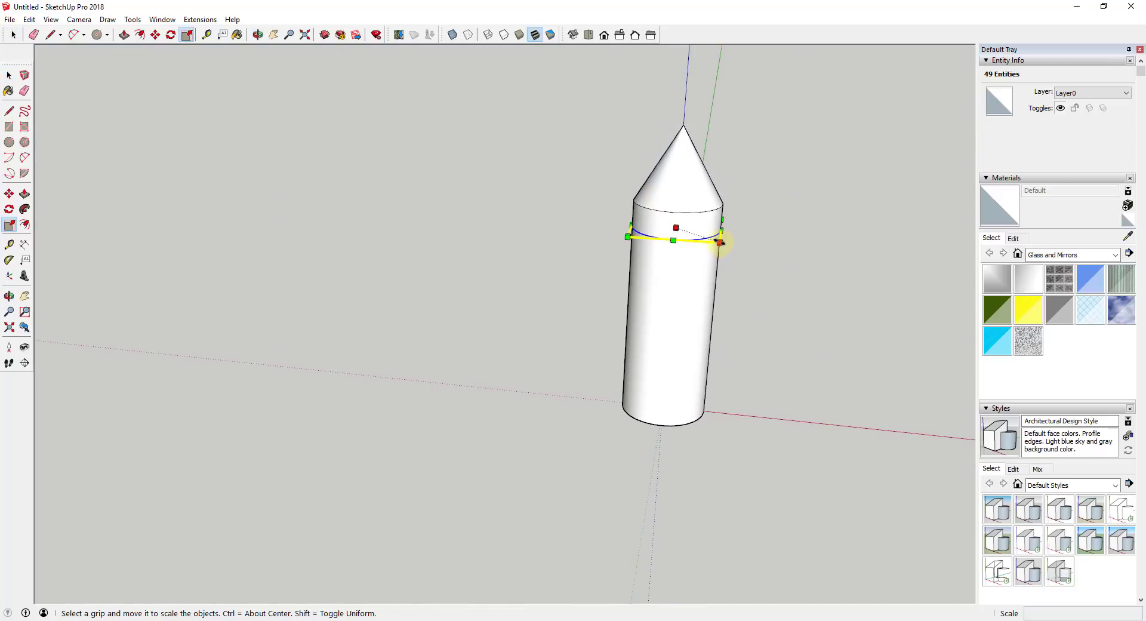
{"action": "left_click", "coordinate": [725, 239]}
{"action": "left_click", "coordinate": [734, 246]}
{"action": "key", "text": "space"}
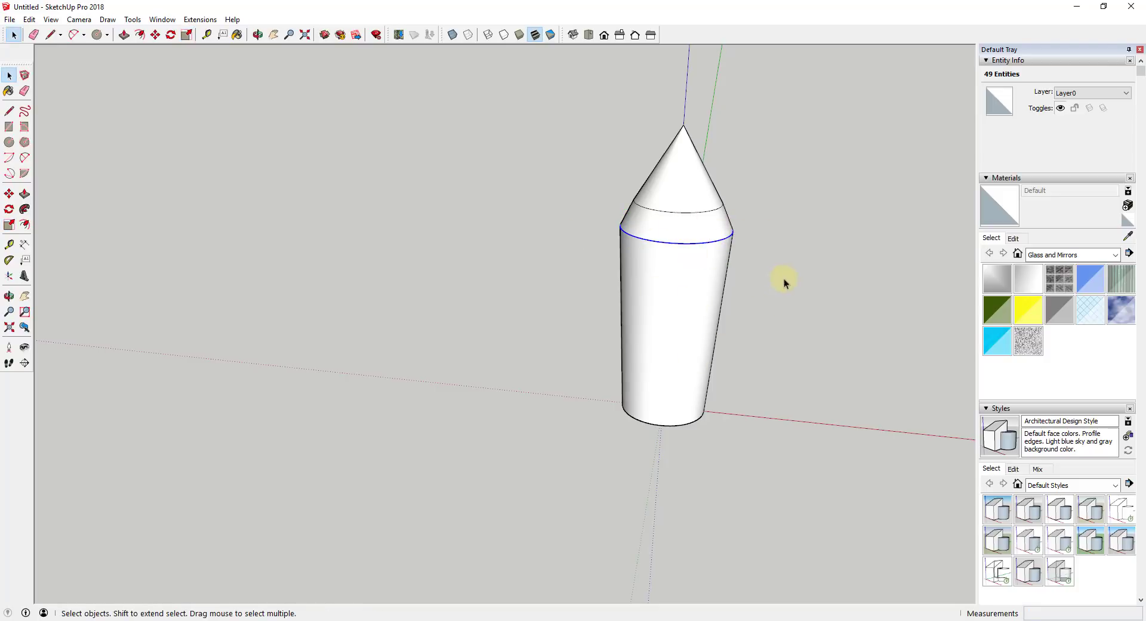
{"action": "scroll", "coordinate": [725, 284], "scroll_direction": "down", "scroll_amount": 2}
{"action": "middle_click_drag", "start_coordinate": [761, 328], "coordinate": [793, 210]}
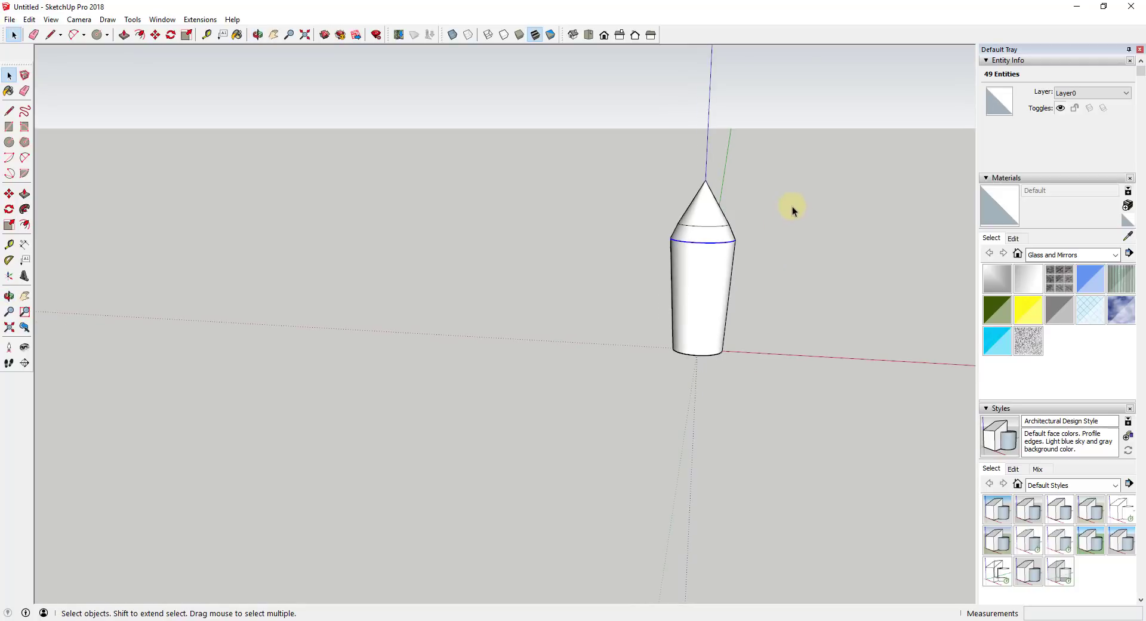
{"action": "scroll", "coordinate": [809, 222], "scroll_direction": "up", "scroll_amount": 2}
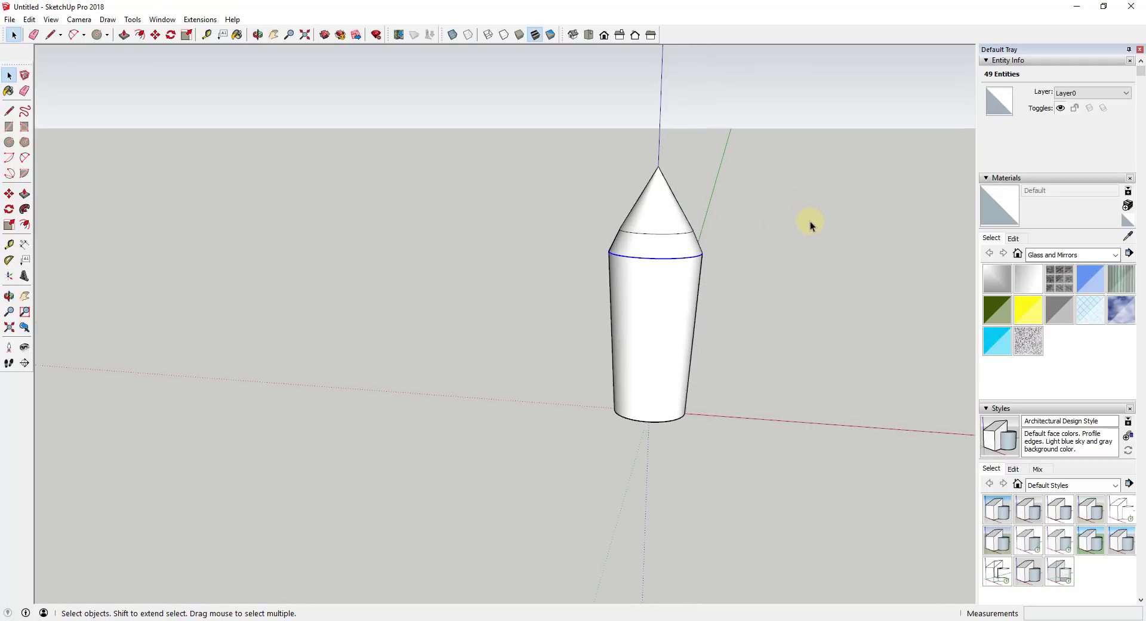
Select the cone together with its flared rim ring and move them about 14' 8" straight up the blue axis to lengthen the shaft.
{"action": "scroll", "coordinate": [714, 259], "scroll_direction": "down", "scroll_amount": 3}
{"action": "middle_click_drag", "start_coordinate": [718, 257], "coordinate": [702, 218]}
{"action": "key", "text": "space"}
{"action": "left_click_drag", "start_coordinate": [616, 194], "coordinate": [722, 292]}
{"action": "left_click", "coordinate": [707, 263]}
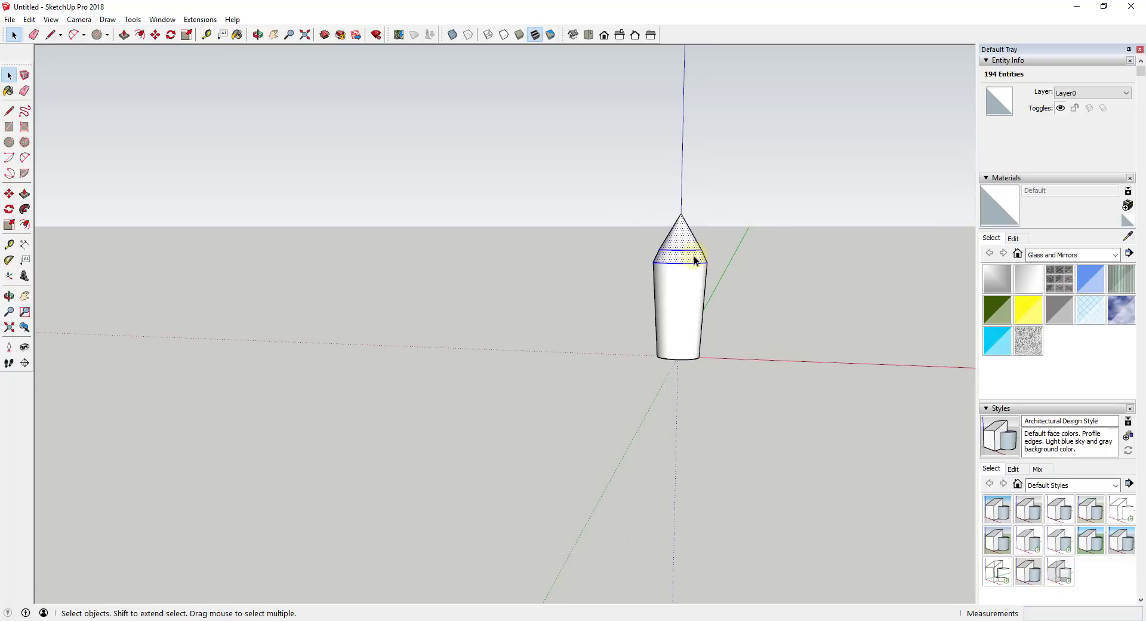
{"action": "left_click_drag", "start_coordinate": [629, 191], "coordinate": [750, 282]}
{"action": "key", "text": "m"}
{"action": "left_click", "coordinate": [692, 263]}
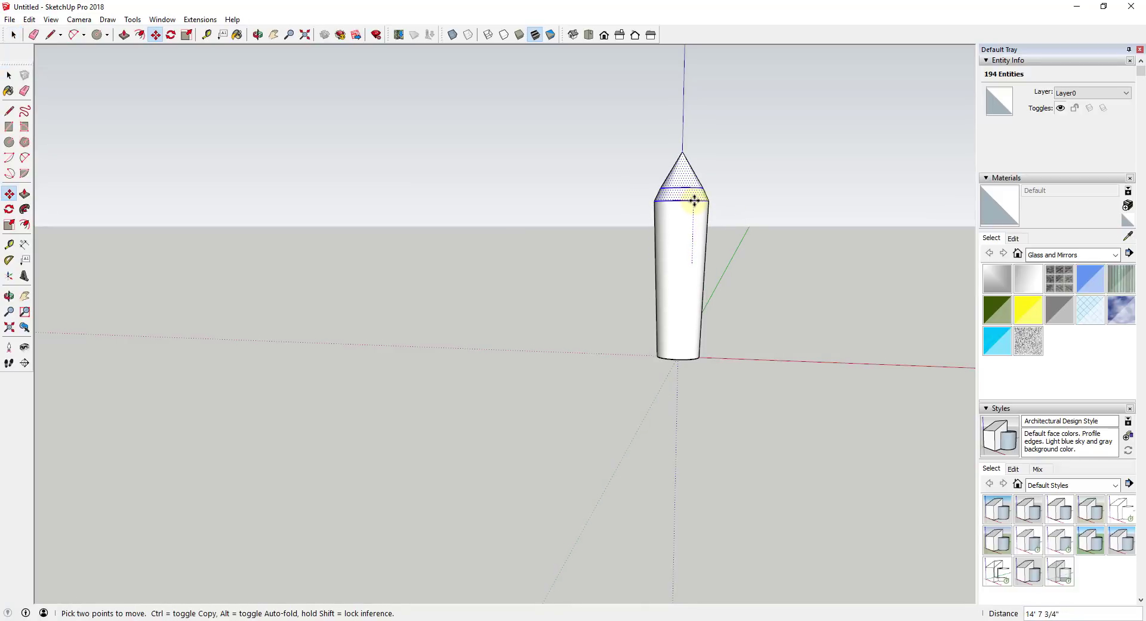
{"action": "left_click", "coordinate": [695, 200]}
{"action": "key", "text": "space"}
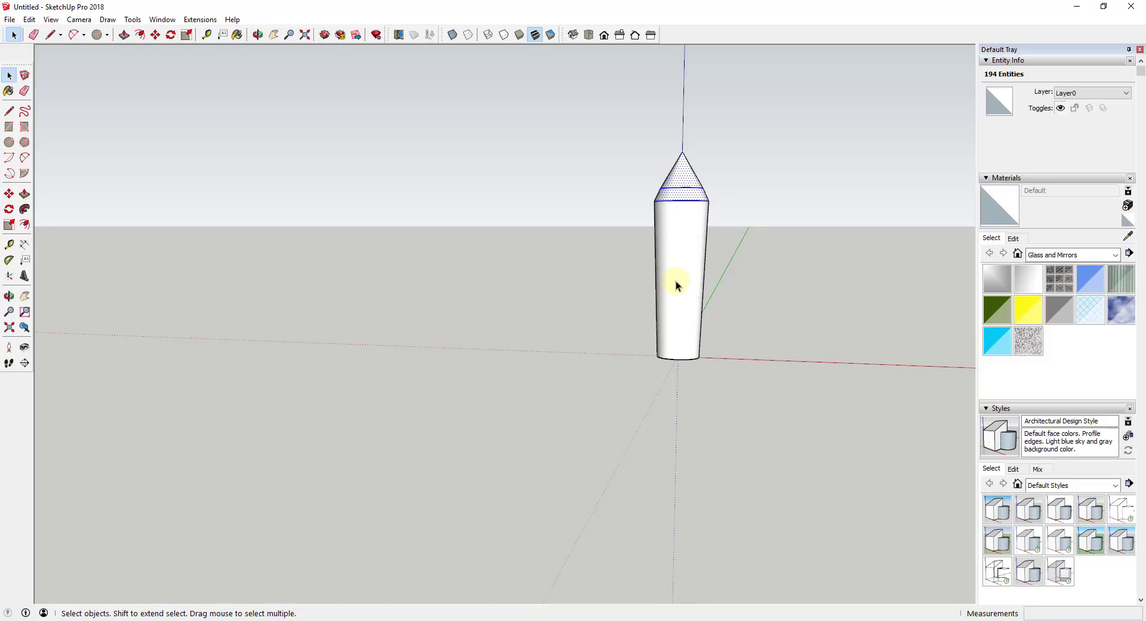
Push/Pull the tower's bottom face about 1' 7 1/2" downward as a new starting face, keeping the existing bottom ring.
{"action": "middle_click_drag", "start_coordinate": [693, 299], "coordinate": [695, 163]}
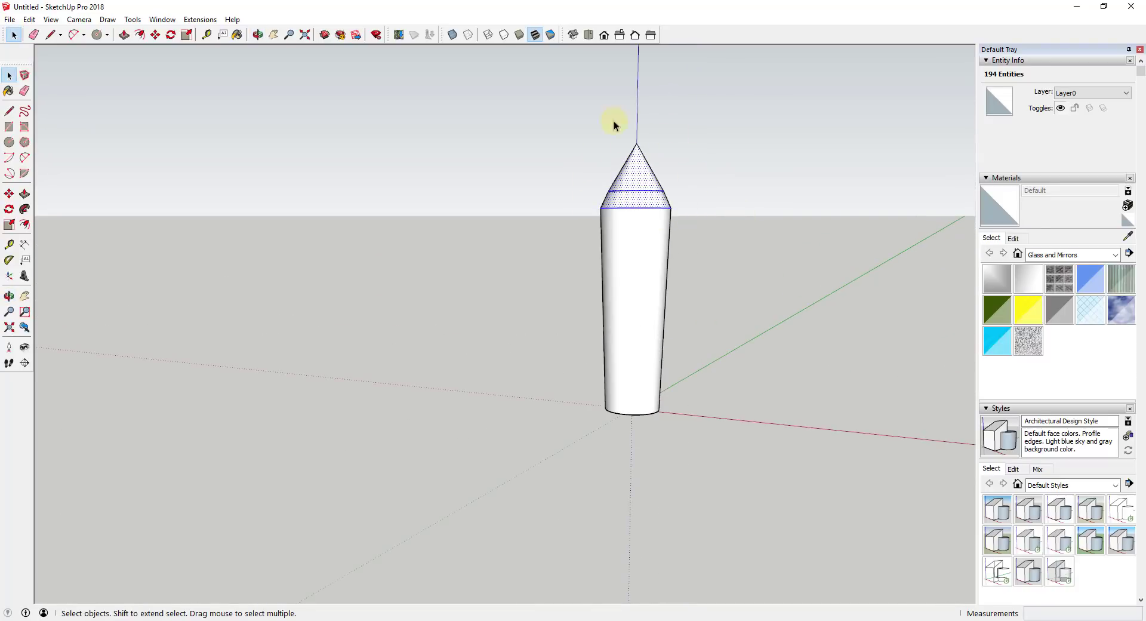
{"action": "left_click", "coordinate": [718, 306]}
{"action": "middle_click_drag", "start_coordinate": [719, 371], "coordinate": [629, 425]}
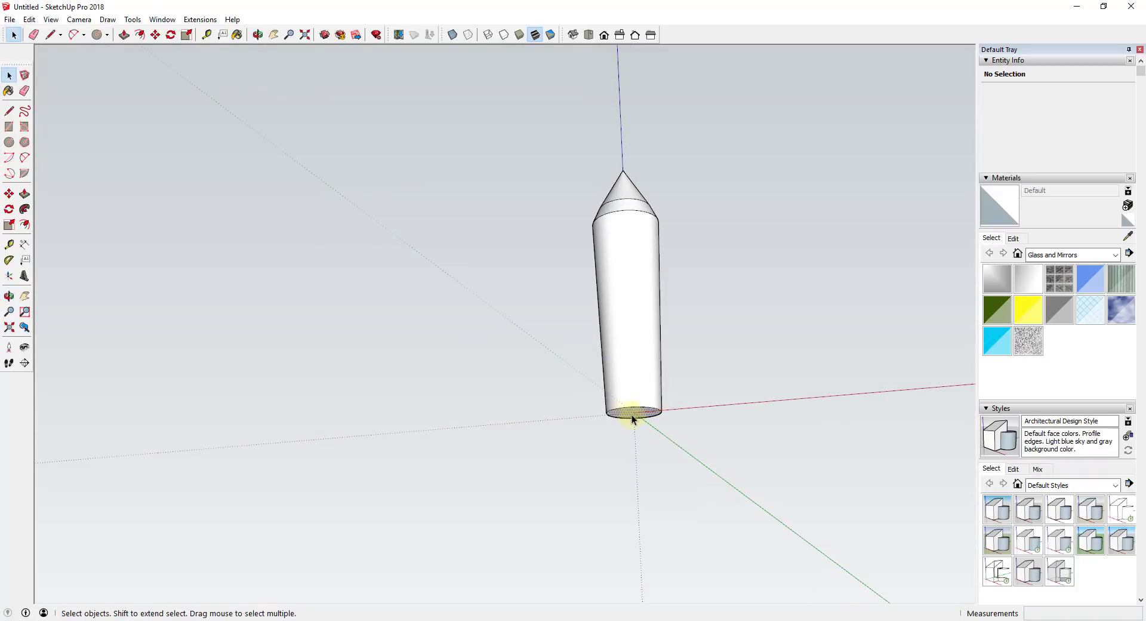
{"action": "left_click", "coordinate": [633, 417]}
{"action": "scroll", "coordinate": [633, 415], "scroll_direction": "up", "scroll_amount": 4}
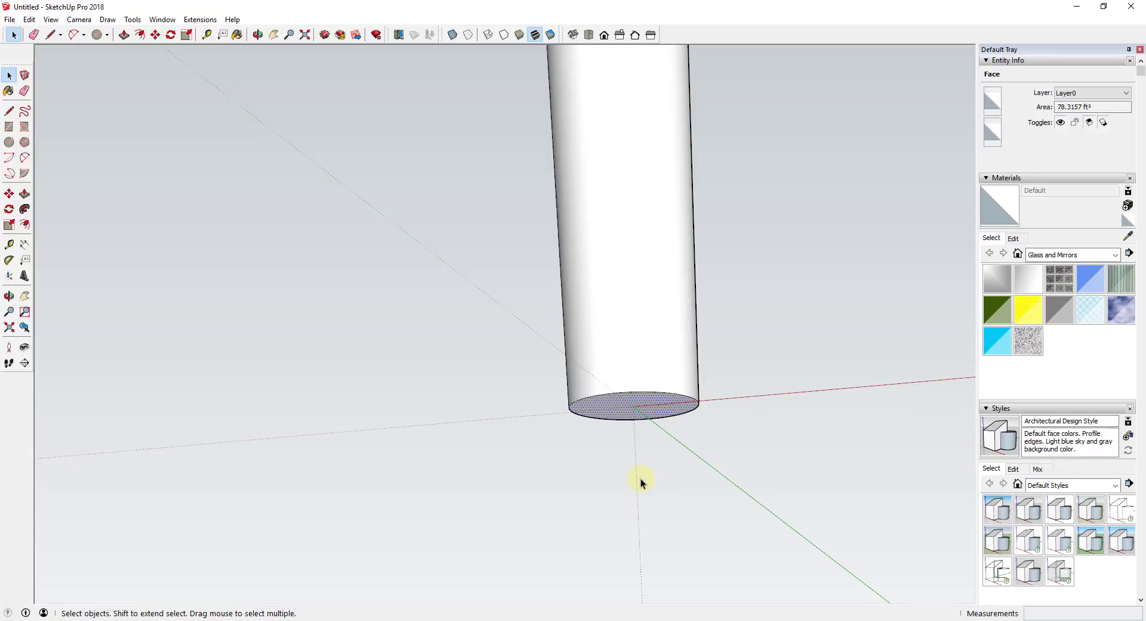
{"action": "scroll", "coordinate": [633, 421], "scroll_direction": "down", "scroll_amount": 5}
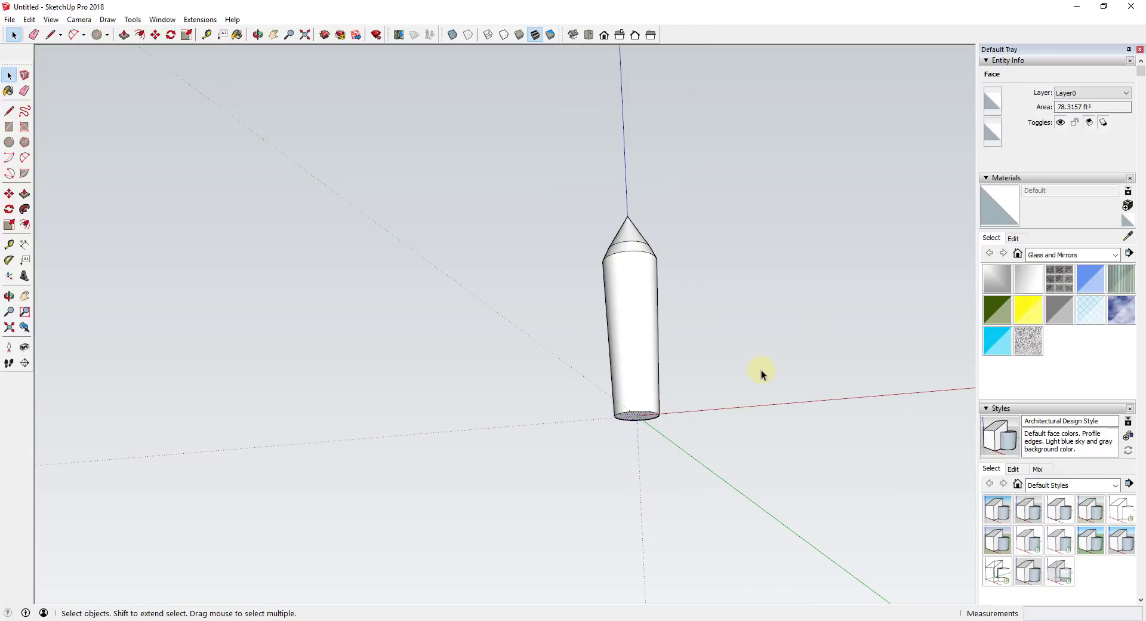
{"action": "key", "text": "p"}
{"action": "left_click", "coordinate": [634, 418]}
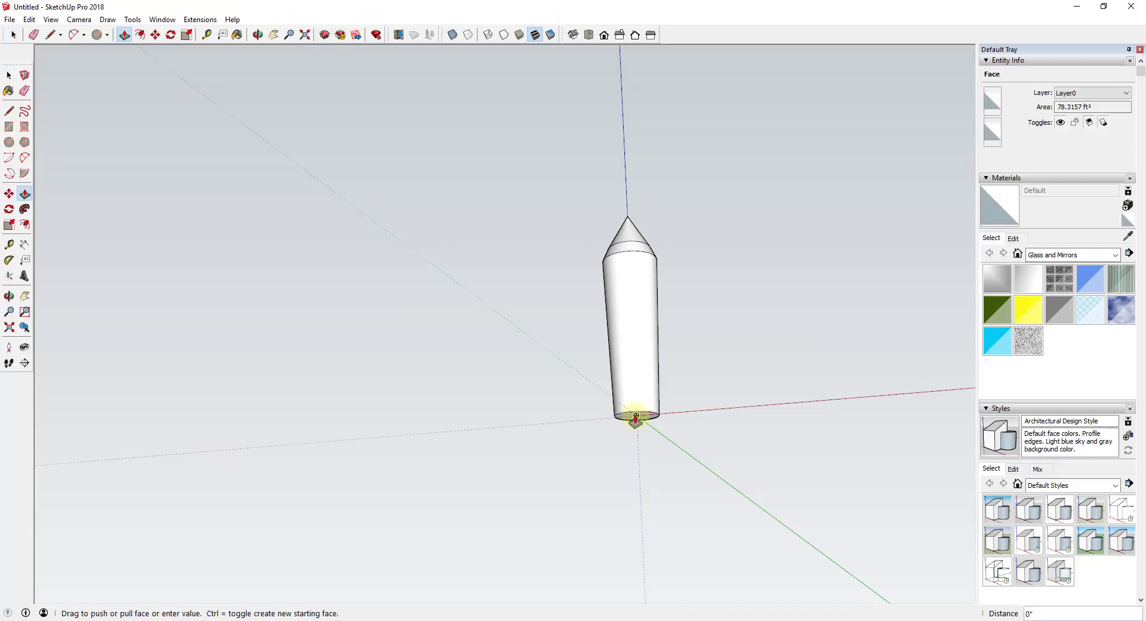
{"action": "scroll", "coordinate": [635, 429], "scroll_direction": "up", "scroll_amount": 3}
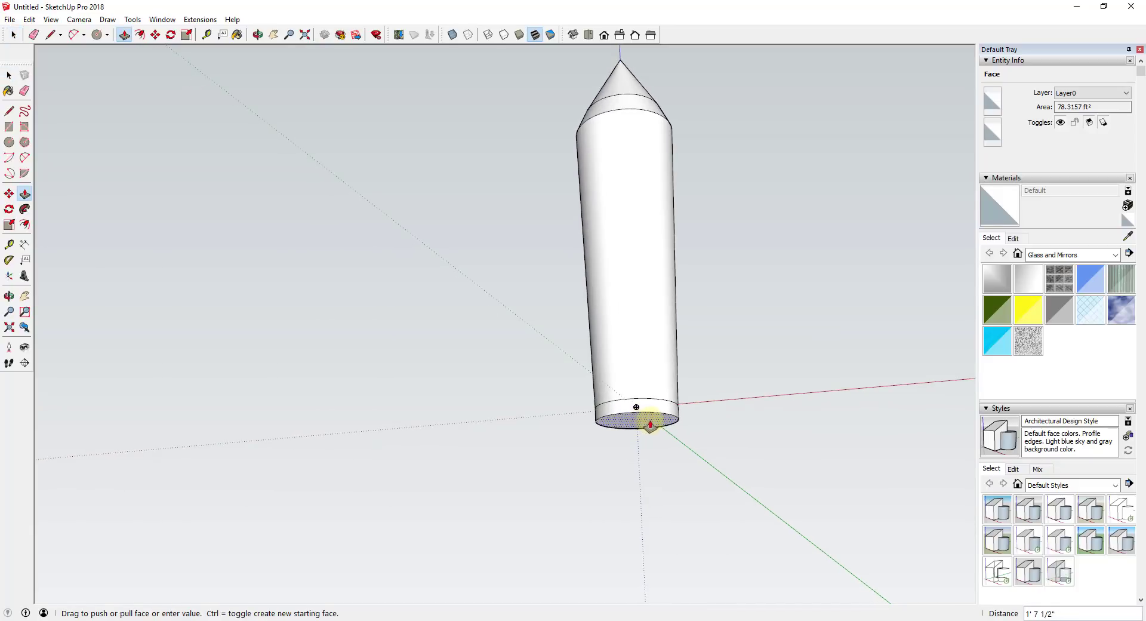
{"action": "left_click", "coordinate": [652, 422]}
Scale the new bottom face and its edges inward uniformly about the center to taper the lower band.
{"action": "middle_click_drag", "start_coordinate": [696, 389], "coordinate": [586, 351]}
{"action": "key", "text": "space"}
{"action": "double_click", "coordinate": [630, 418]}
{"action": "key", "text": "s"}
{"action": "scroll", "coordinate": [634, 423], "scroll_direction": "up", "scroll_amount": 2}
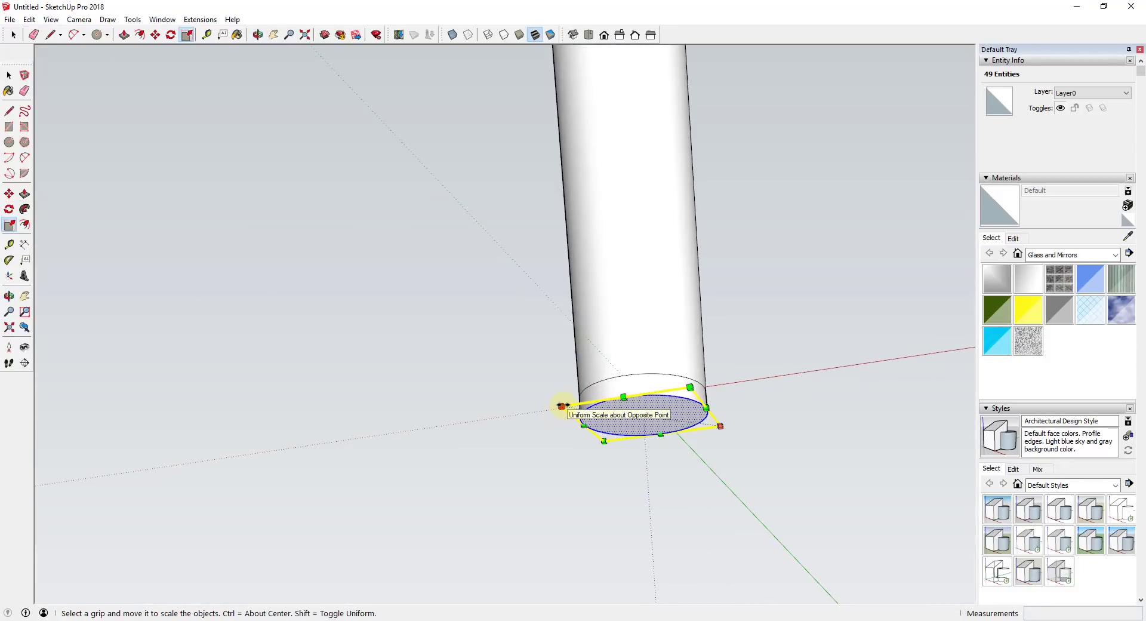
{"action": "key", "text": "ctrl"}
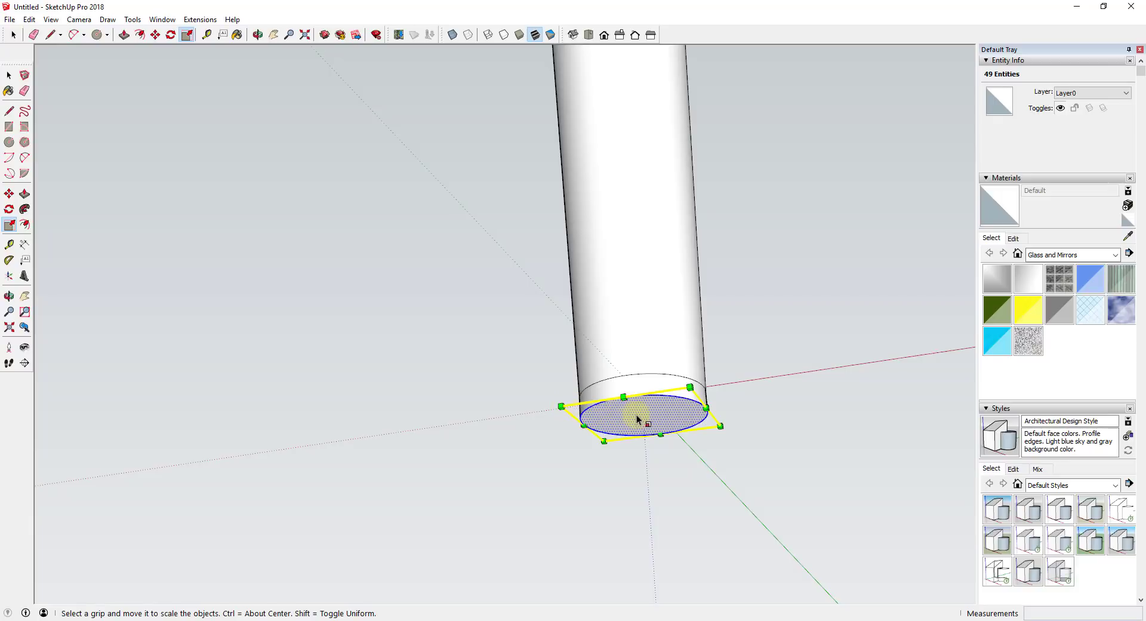
{"action": "mouse_move", "coordinate": [561, 406]}
{"action": "left_mouse_down"}
{"action": "mouse_move", "coordinate": [619, 412]}
{"action": "mouse_move", "coordinate": [561, 405]}
{"action": "mouse_move", "coordinate": [586, 406]}
{"action": "mouse_move", "coordinate": [574, 406]}
{"action": "left_mouse_up"}
{"action": "key", "text": "space"}
{"action": "middle_click_drag", "start_coordinate": [651, 425], "coordinate": [560, 364]}
Extend the narrowed bottom face further downward with Push/Pull as a new section below the tapered band.
{"action": "scroll", "coordinate": [696, 372], "scroll_direction": "down", "scroll_amount": 3}
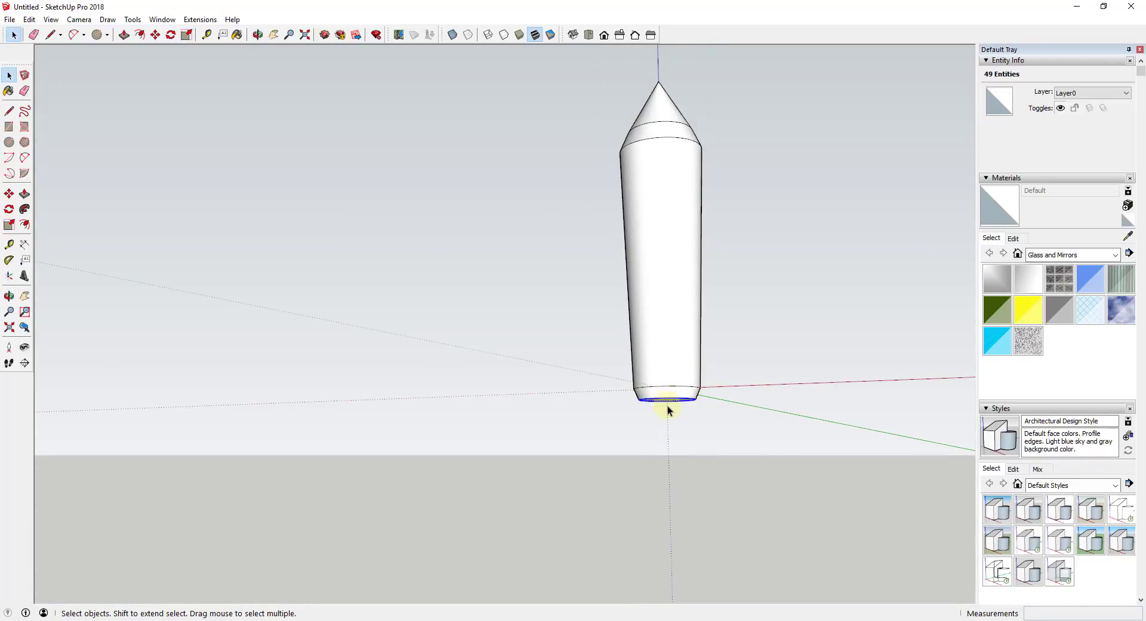
{"action": "key", "text": "p"}
{"action": "middle_click_drag", "start_coordinate": [665, 428], "coordinate": [670, 401]}
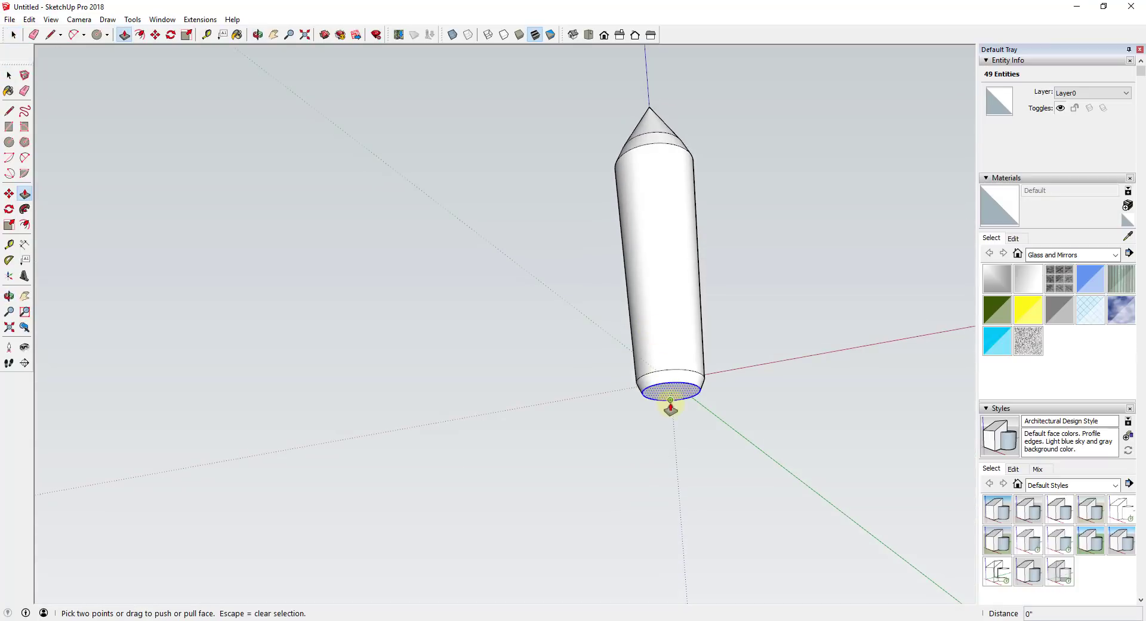
{"action": "left_click_drag", "start_coordinate": [666, 396], "coordinate": [654, 434]}
{"action": "key", "text": "space"}
{"action": "left_click", "coordinate": [677, 441]}
{"action": "key", "text": "s"}
{"action": "key", "text": "space"}
Copy the bottom ring of edges 5' straight up the new section and divide that distance into three equally spaced copies.
{"action": "middle_click_drag", "start_coordinate": [736, 378], "coordinate": [697, 416]}
{"action": "left_click_drag", "start_coordinate": [614, 424], "coordinate": [717, 463]}
{"action": "middle_click_drag", "start_coordinate": [718, 463], "coordinate": [689, 449]}
{"action": "key", "text": "m"}
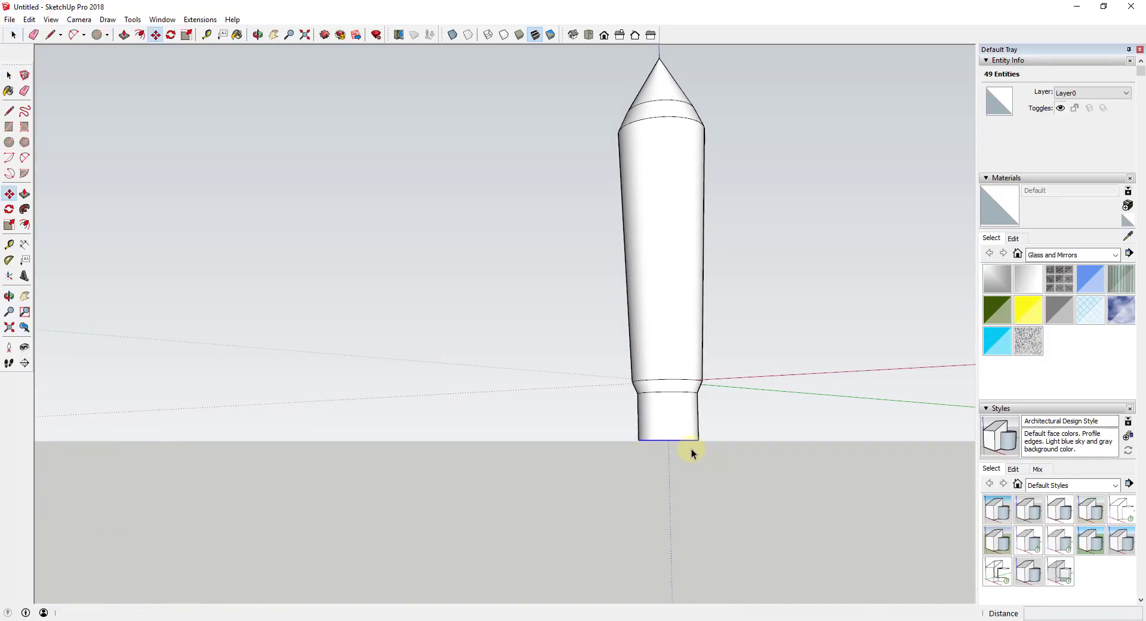
{"action": "key", "text": "ctrl"}
{"action": "left_click", "coordinate": [688, 440]}
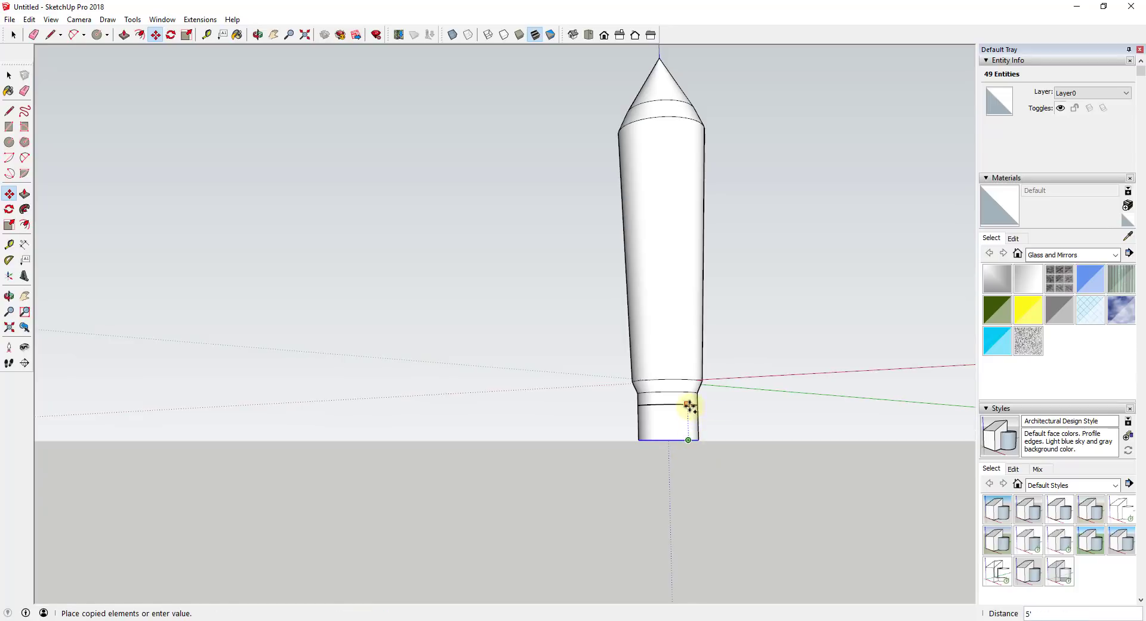
{"action": "left_click", "coordinate": [689, 406]}
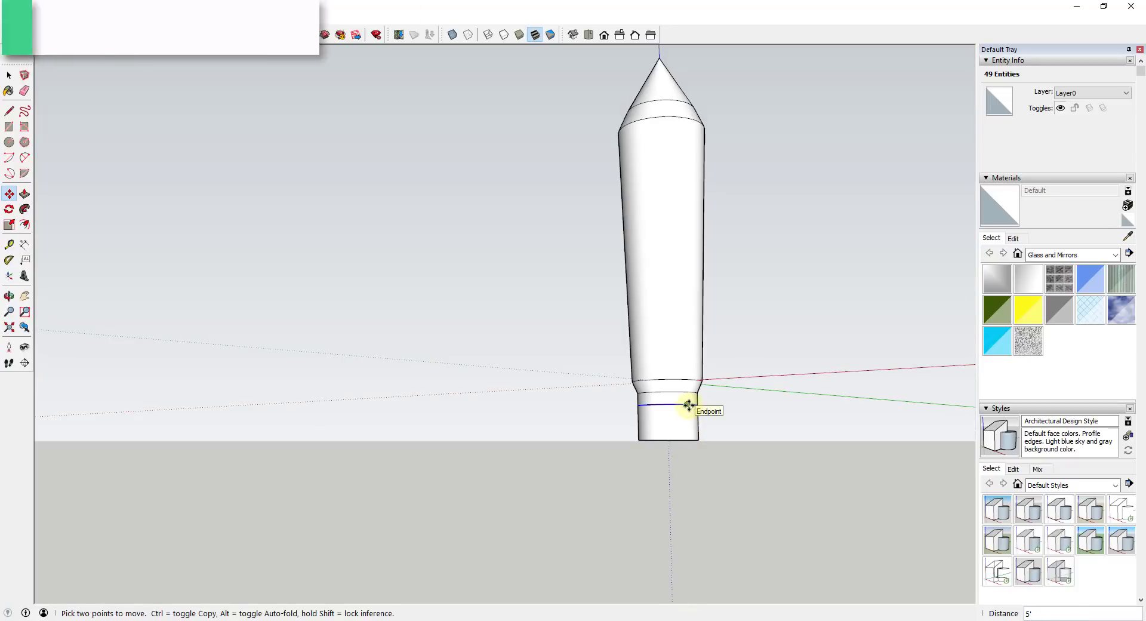
{"action": "type", "text": "/2"}
{"action": "key", "text": "Return"}
{"action": "type", "text": "3"}
{"action": "key", "text": "Return"}
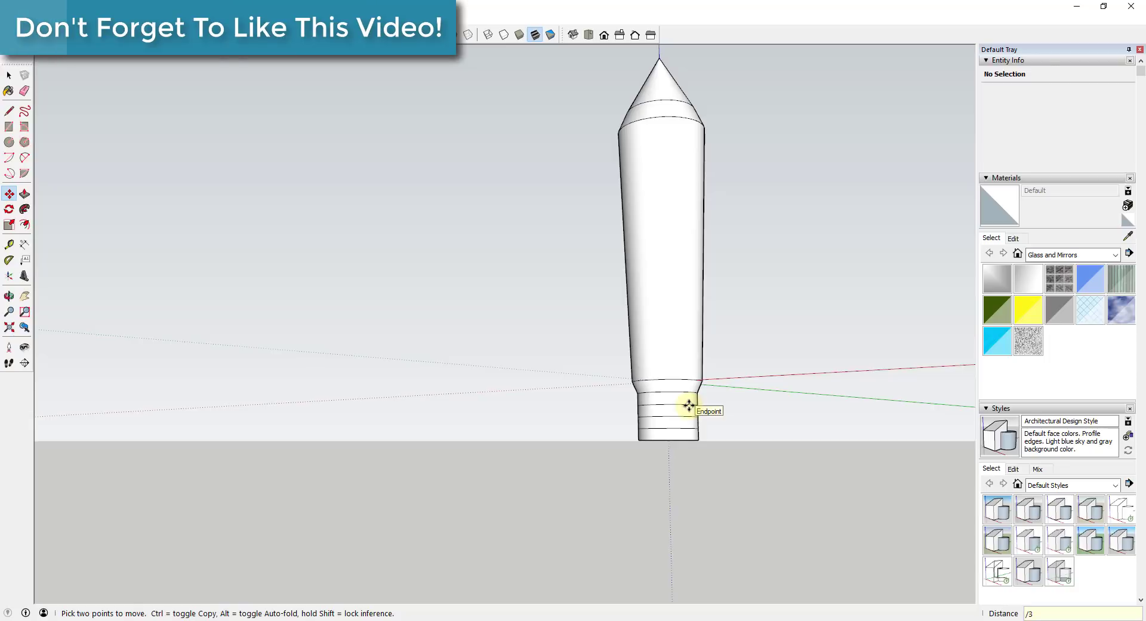
Select the uppermost and lowest of the three copied rings and scale them inward uniformly to form two grooves in the base.
{"action": "key", "text": "space"}
{"action": "left_click", "coordinate": [662, 421]}
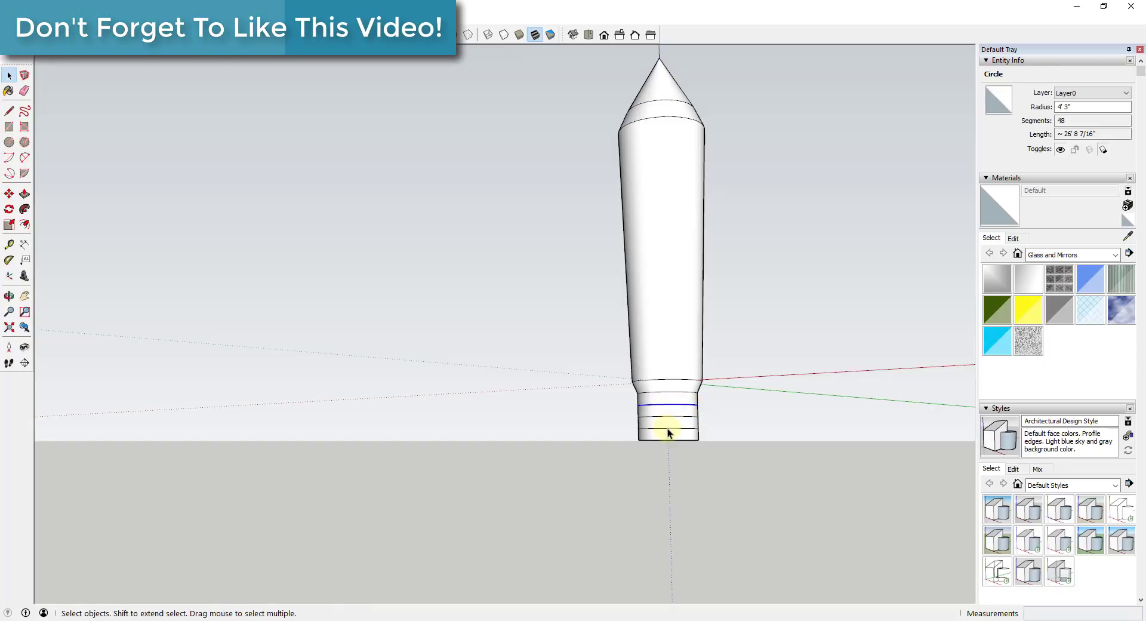
{"action": "middle_click_drag", "start_coordinate": [683, 417], "coordinate": [670, 435]}
{"action": "left_click", "coordinate": [670, 435], "text": "shift"}
{"action": "key", "text": "s"}
{"action": "left_click_drag", "start_coordinate": [624, 406], "coordinate": [638, 410]}
{"action": "key", "text": "space"}
Examine the grooved base up close and the proportions of the whole tower from several angles.
{"action": "middle_click_drag", "start_coordinate": [702, 438], "coordinate": [744, 442]}
{"action": "left_click", "coordinate": [745, 443]}
{"action": "scroll", "coordinate": [588, 430], "scroll_direction": "up", "scroll_amount": 5}
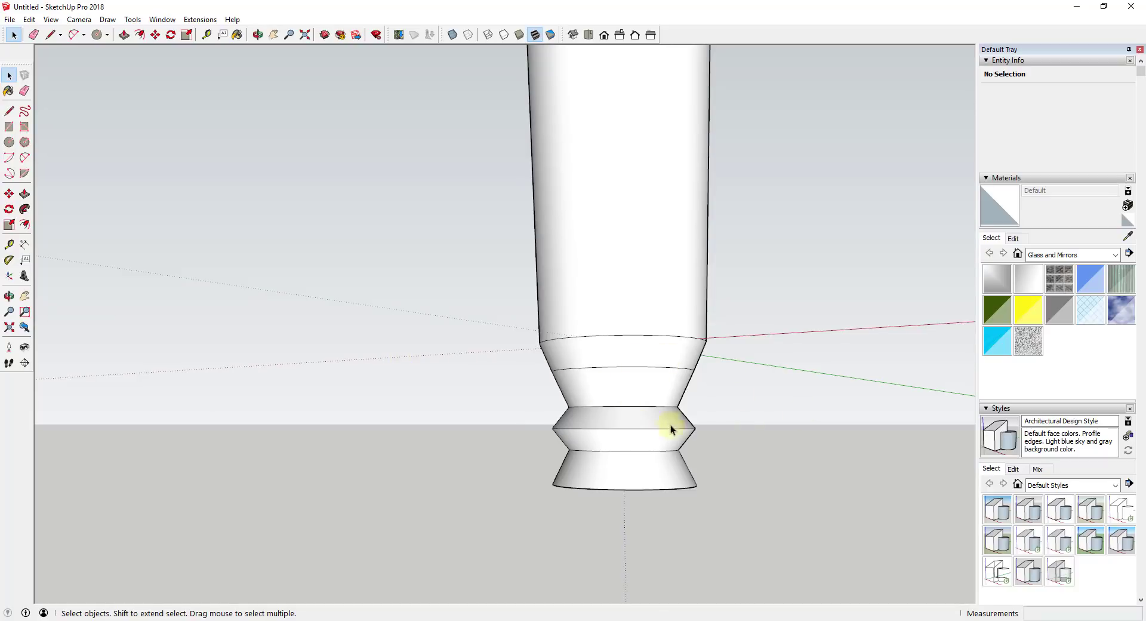
{"action": "scroll", "coordinate": [717, 406], "scroll_direction": "down", "scroll_amount": 6}
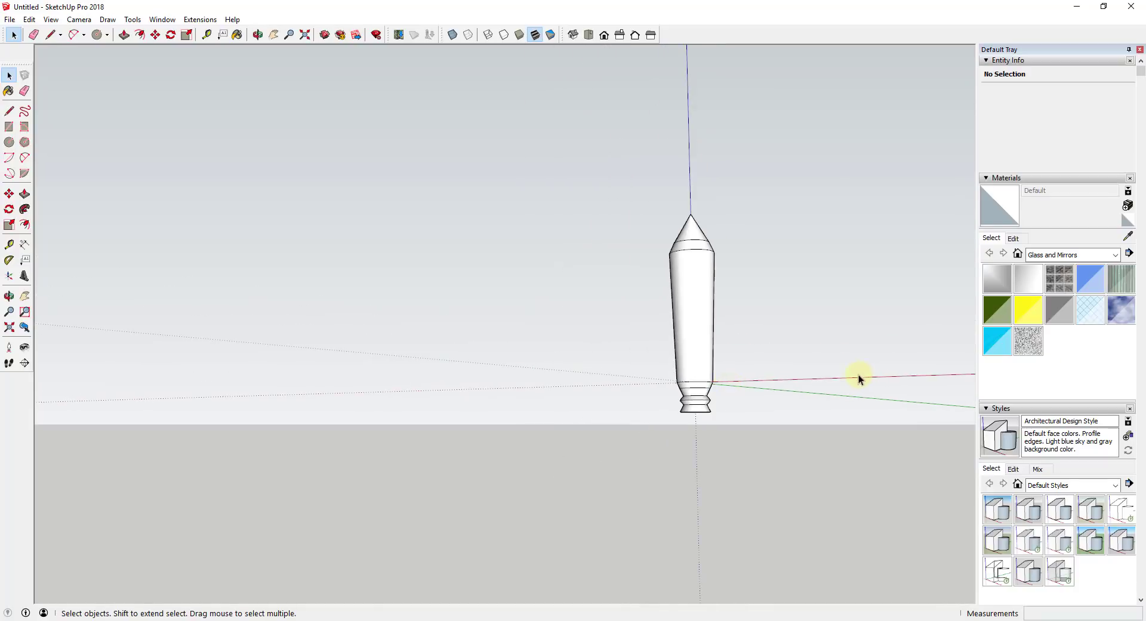
{"action": "middle_click_drag", "start_coordinate": [858, 374], "coordinate": [711, 425]}
{"action": "scroll", "coordinate": [696, 409], "scroll_direction": "up", "scroll_amount": 3}
{"action": "scroll", "coordinate": [714, 268], "scroll_direction": "down", "scroll_amount": 2}
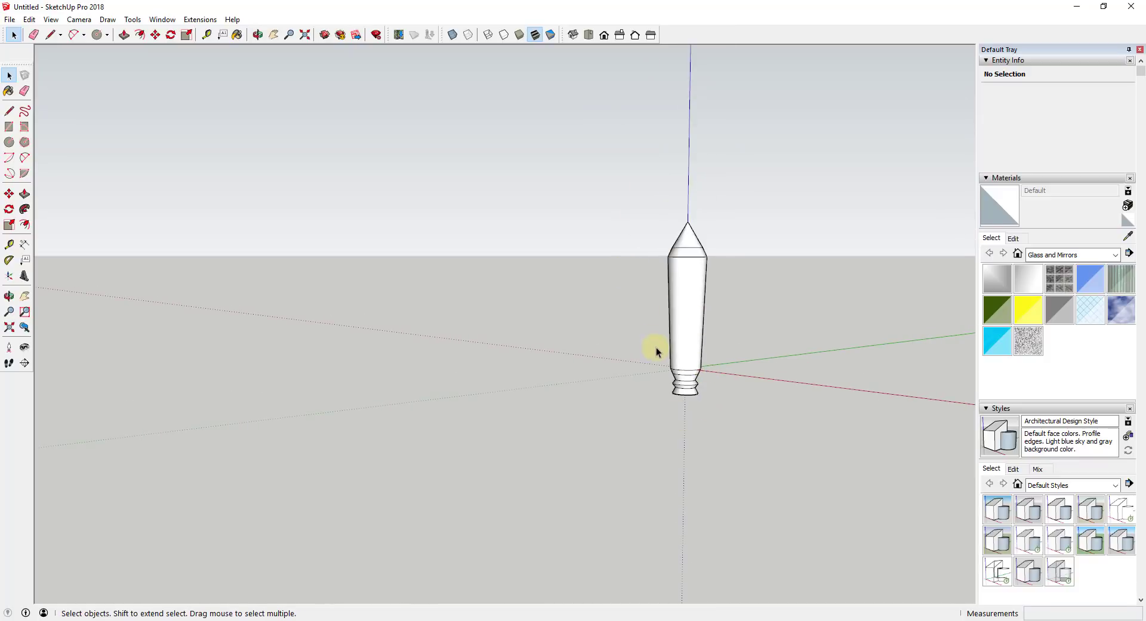
{"action": "scroll", "coordinate": [678, 385], "scroll_direction": "up", "scroll_amount": 5}
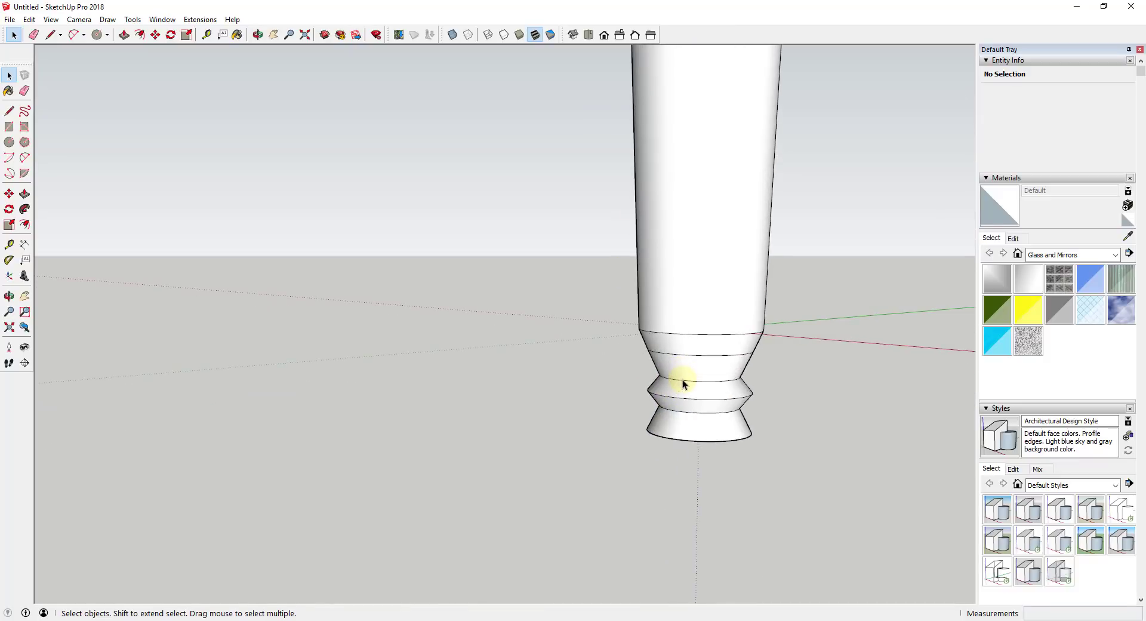
{"action": "scroll", "coordinate": [723, 394], "scroll_direction": "down", "scroll_amount": 6}
Mark the center of the tower's bottom circle with a guide point using Find Center.
{"action": "left_click_drag", "start_coordinate": [699, 141], "coordinate": [831, 414]}
{"action": "scroll", "coordinate": [722, 349], "scroll_direction": "up", "scroll_amount": 2}
{"action": "middle_click_drag", "start_coordinate": [721, 345], "coordinate": [735, 371]}
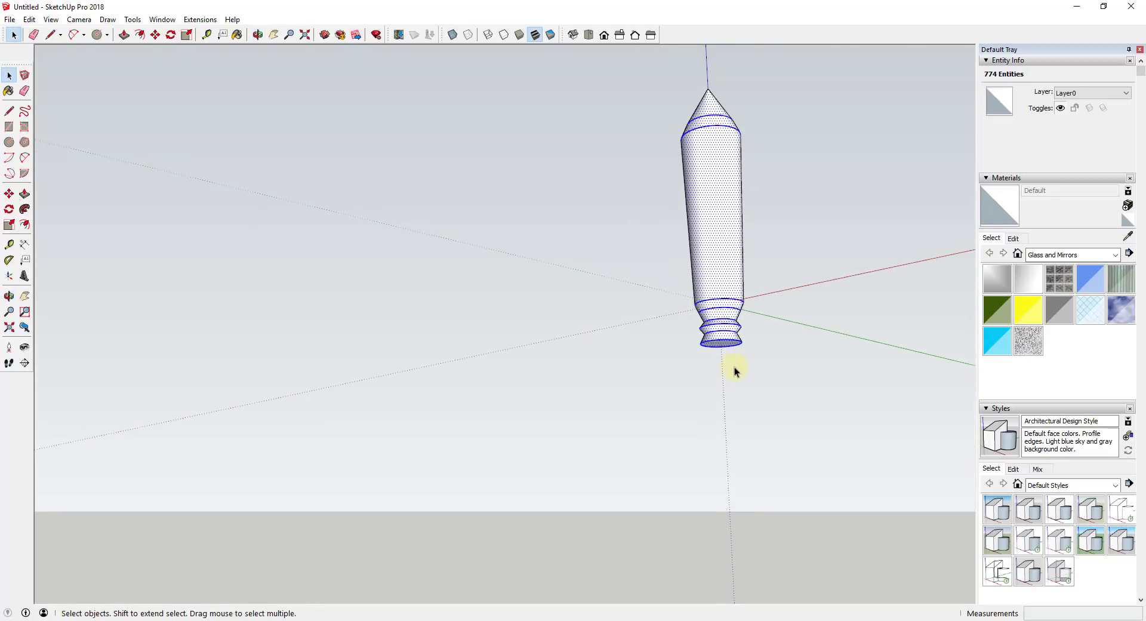
{"action": "scroll", "coordinate": [722, 335], "scroll_direction": "up", "scroll_amount": 3}
{"action": "left_click", "coordinate": [716, 342]}
{"action": "right_click", "coordinate": [715, 342]}
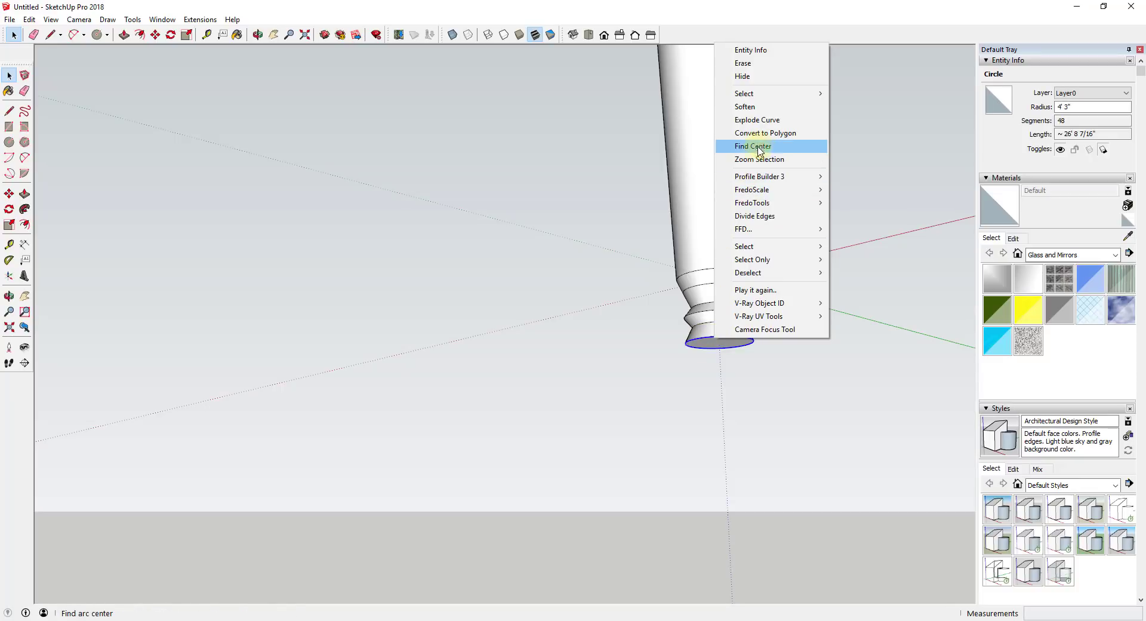
{"action": "left_click", "coordinate": [754, 146]}
Move the whole tower about 8' 6" straight up from its bottom center guide point to the origin.
{"action": "scroll", "coordinate": [725, 353], "scroll_direction": "down", "scroll_amount": 4}
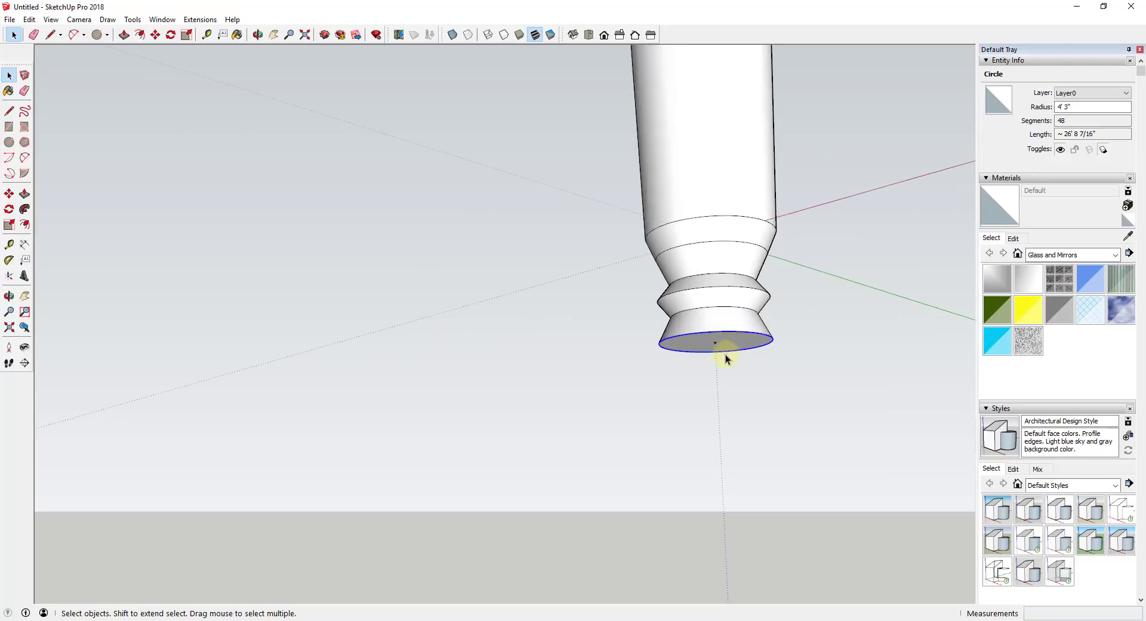
{"action": "left_click_drag", "start_coordinate": [658, 159], "coordinate": [729, 379]}
{"action": "scroll", "coordinate": [692, 346], "scroll_direction": "up", "scroll_amount": 3}
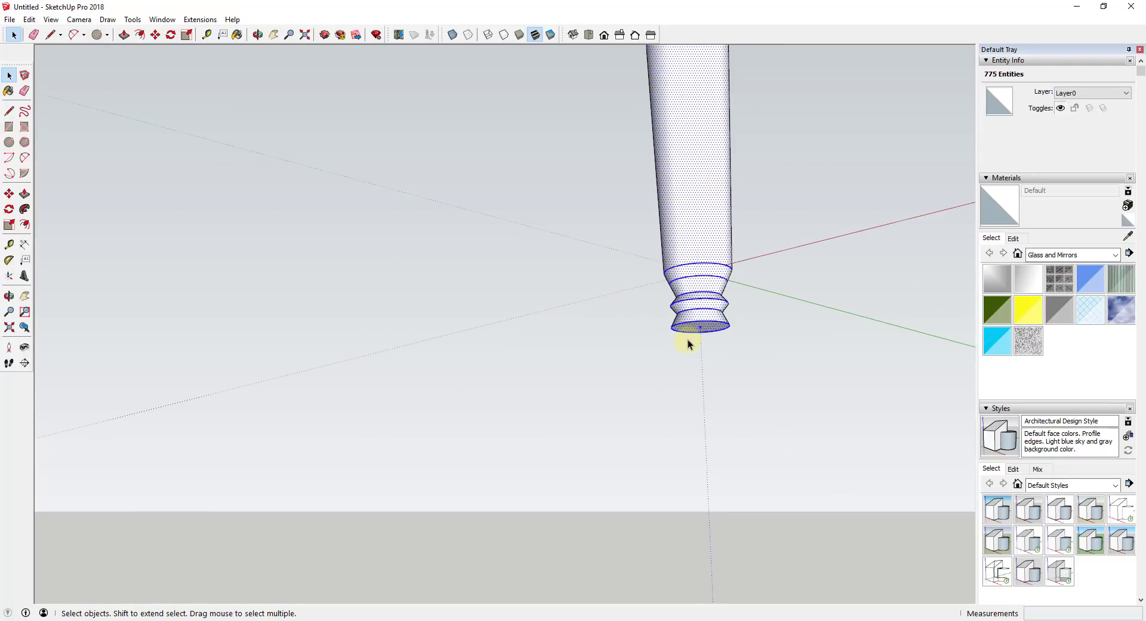
{"action": "key", "text": "m"}
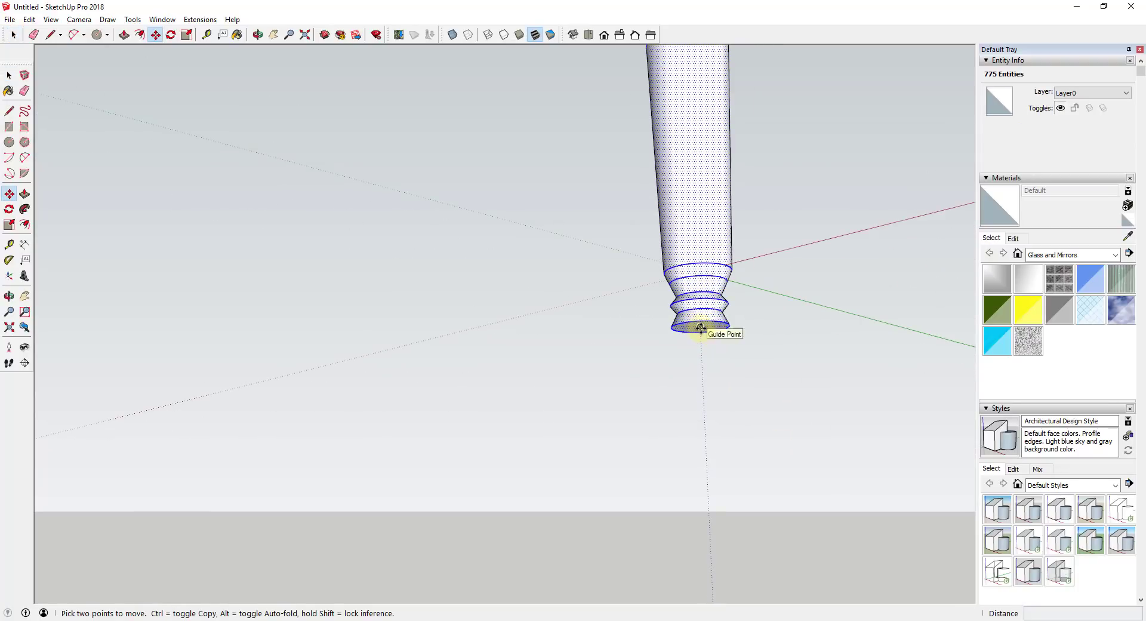
{"action": "left_click", "coordinate": [700, 327]}
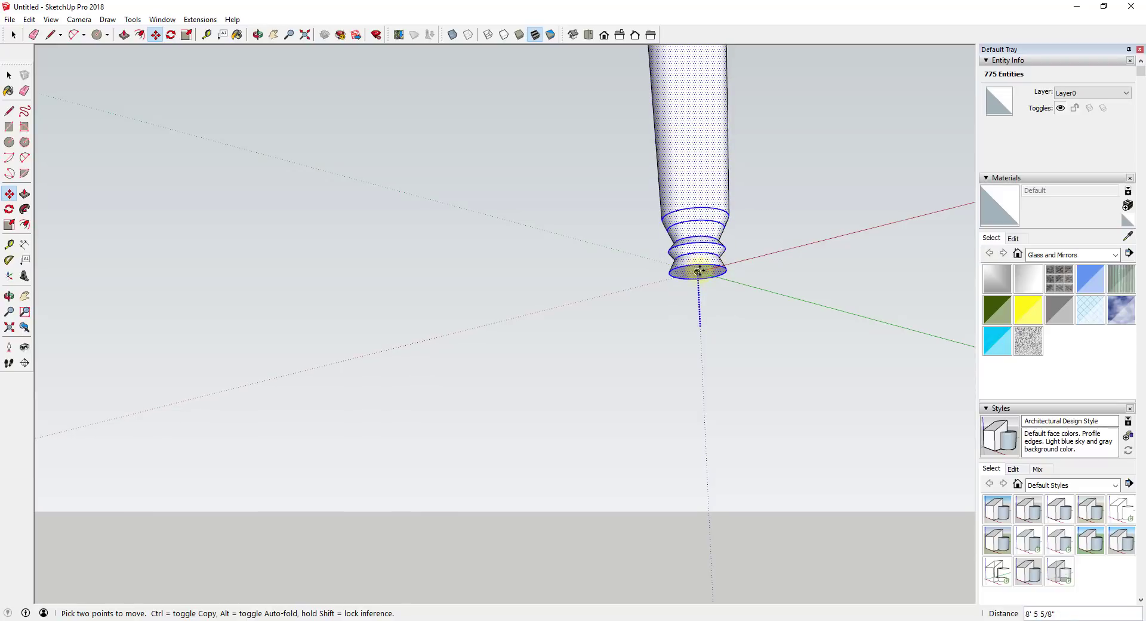
{"action": "left_click", "coordinate": [698, 271]}
{"action": "key", "text": "space"}
{"action": "middle_click_drag", "start_coordinate": [776, 266], "coordinate": [688, 327]}
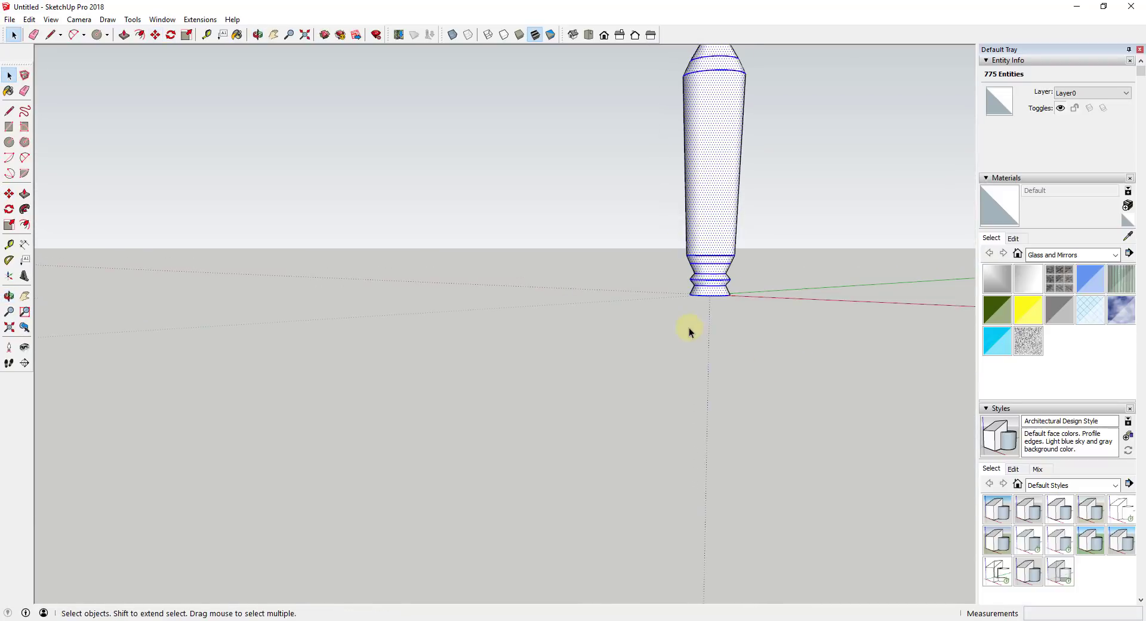
{"action": "scroll", "coordinate": [688, 327], "scroll_direction": "down", "scroll_amount": 2}
{"action": "scroll", "coordinate": [785, 236], "scroll_direction": "up", "scroll_amount": 3}
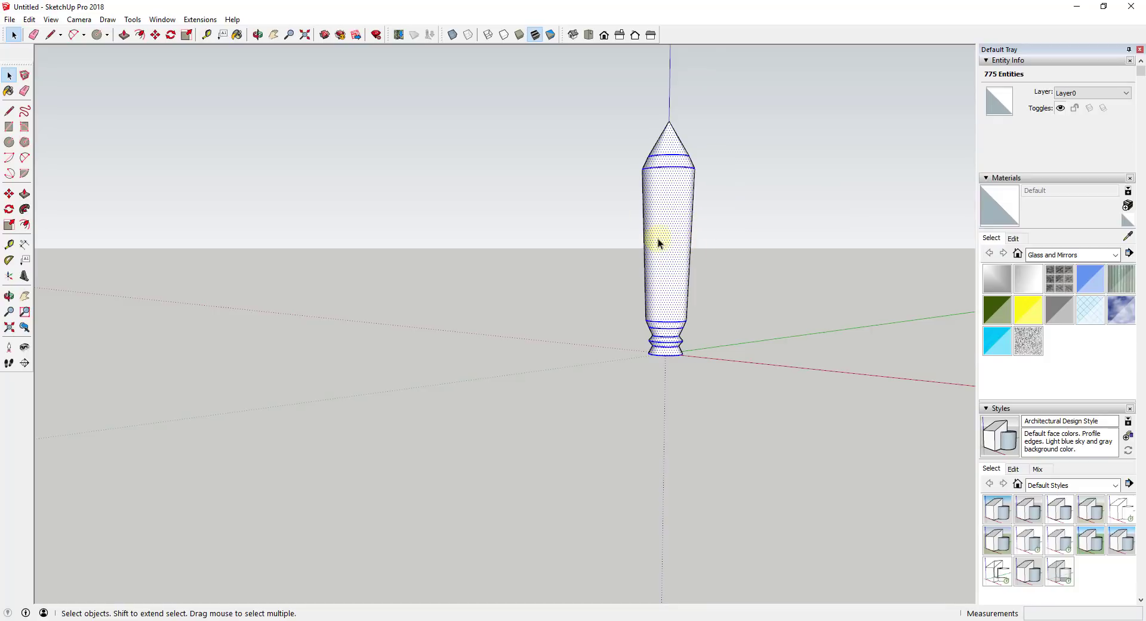
{"action": "left_click", "coordinate": [709, 287]}
Turn on the display of hidden geometry and examine the facet lines along the tower's base and shaft.
{"action": "mouse_move", "coordinate": [709, 288]}
{"action": "middle_mouse_down"}
{"action": "mouse_move", "coordinate": [745, 322]}
{"action": "mouse_move", "coordinate": [735, 333]}
{"action": "mouse_move", "coordinate": [716, 304]}
{"action": "middle_mouse_up"}
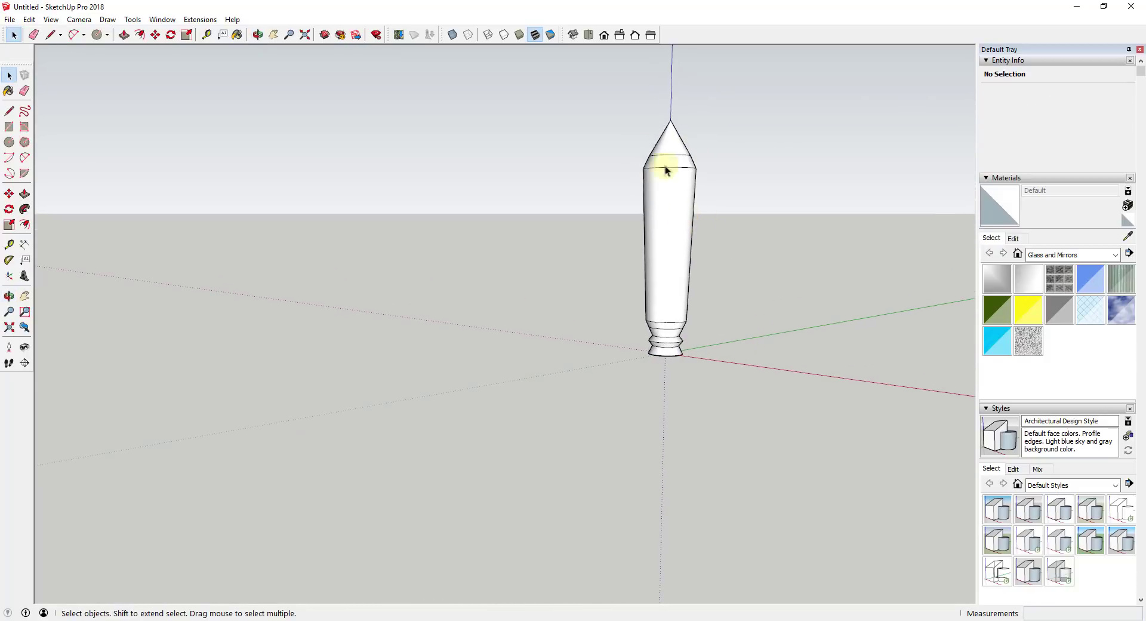
{"action": "left_click", "coordinate": [52, 21]}
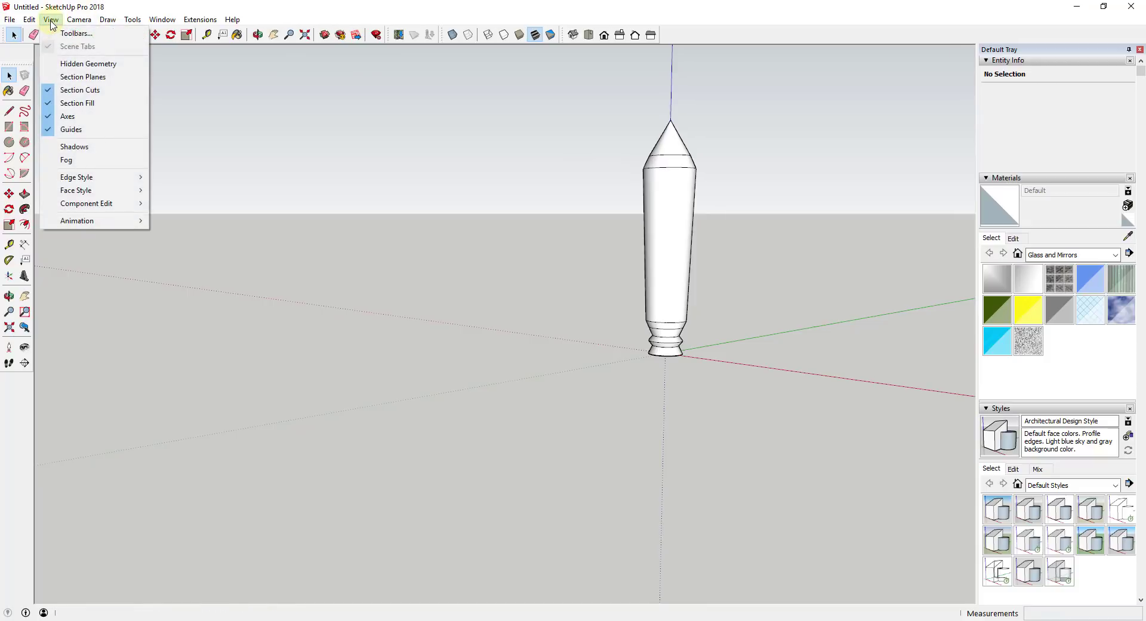
{"action": "left_click", "coordinate": [84, 64]}
{"action": "scroll", "coordinate": [759, 327], "scroll_direction": "up", "scroll_amount": 3}
{"action": "middle_click_drag", "start_coordinate": [626, 333], "coordinate": [486, 378]}
{"action": "scroll", "coordinate": [641, 382], "scroll_direction": "up", "scroll_amount": 1}
{"action": "scroll", "coordinate": [641, 382], "scroll_direction": "up", "scroll_amount": 2}
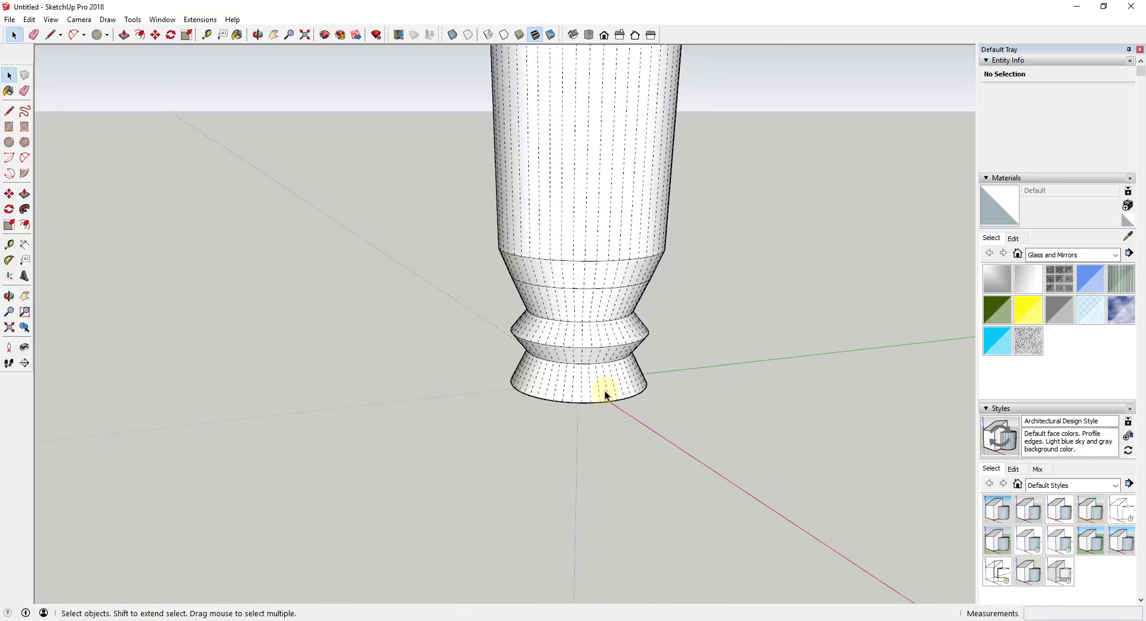
{"action": "scroll", "coordinate": [618, 167], "scroll_direction": "down", "scroll_amount": 1}
{"action": "scroll", "coordinate": [618, 167], "scroll_direction": "down", "scroll_amount": 3}
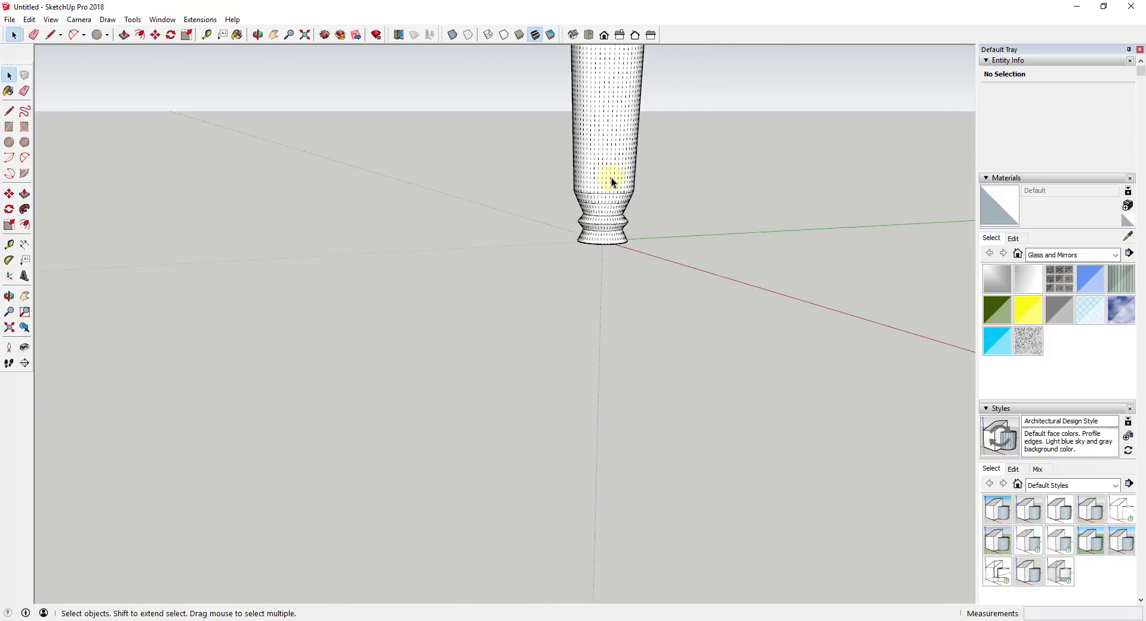
{"action": "scroll", "coordinate": [615, 84], "scroll_direction": "up", "scroll_amount": 2}
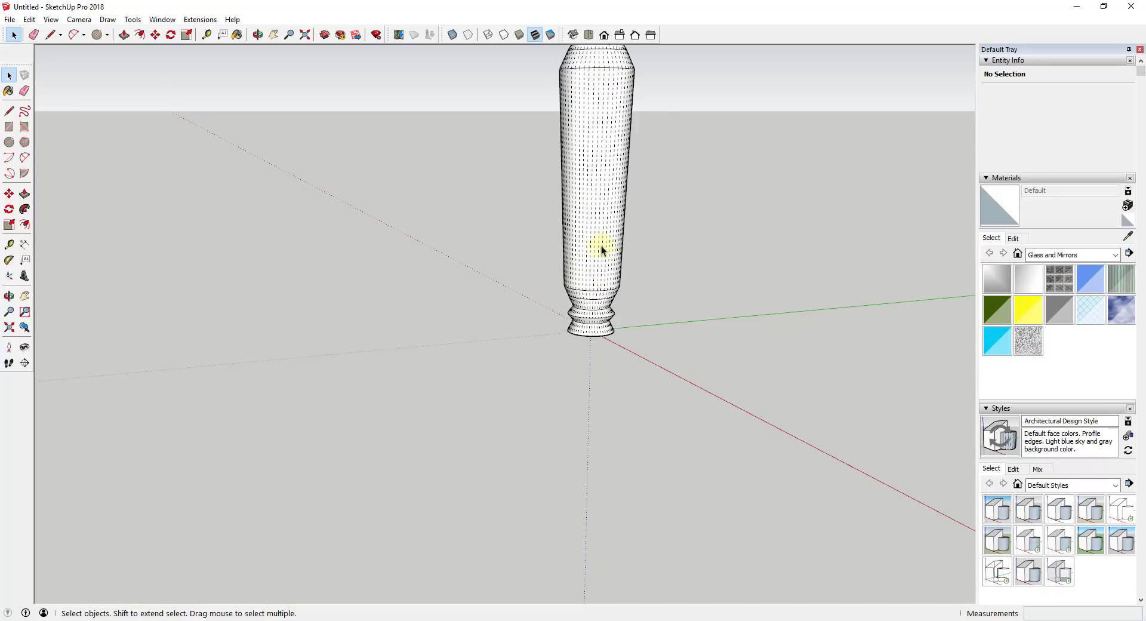
Draw the fin's lower outline outward from the shaft's bottom ring, about 8' 7" down to the red axis, and further outward along that axis.
{"action": "scroll", "coordinate": [601, 251], "scroll_direction": "up", "scroll_amount": 1}
{"action": "middle_click_drag", "start_coordinate": [601, 256], "coordinate": [686, 248]}
{"action": "scroll", "coordinate": [669, 250], "scroll_direction": "up", "scroll_amount": 1}
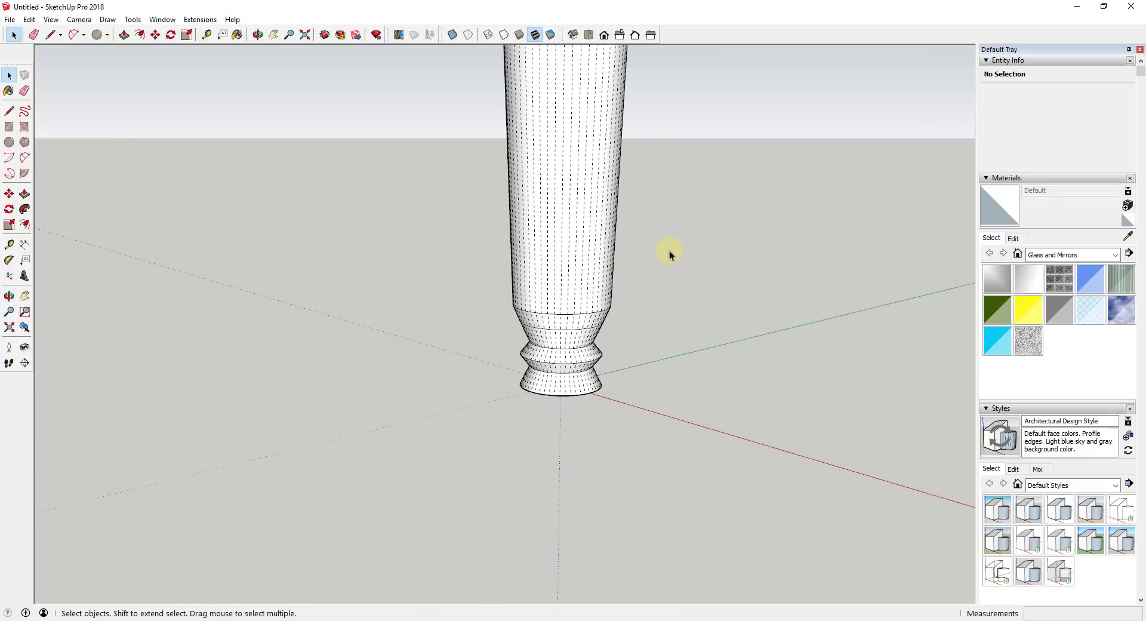
{"action": "key", "text": "l"}
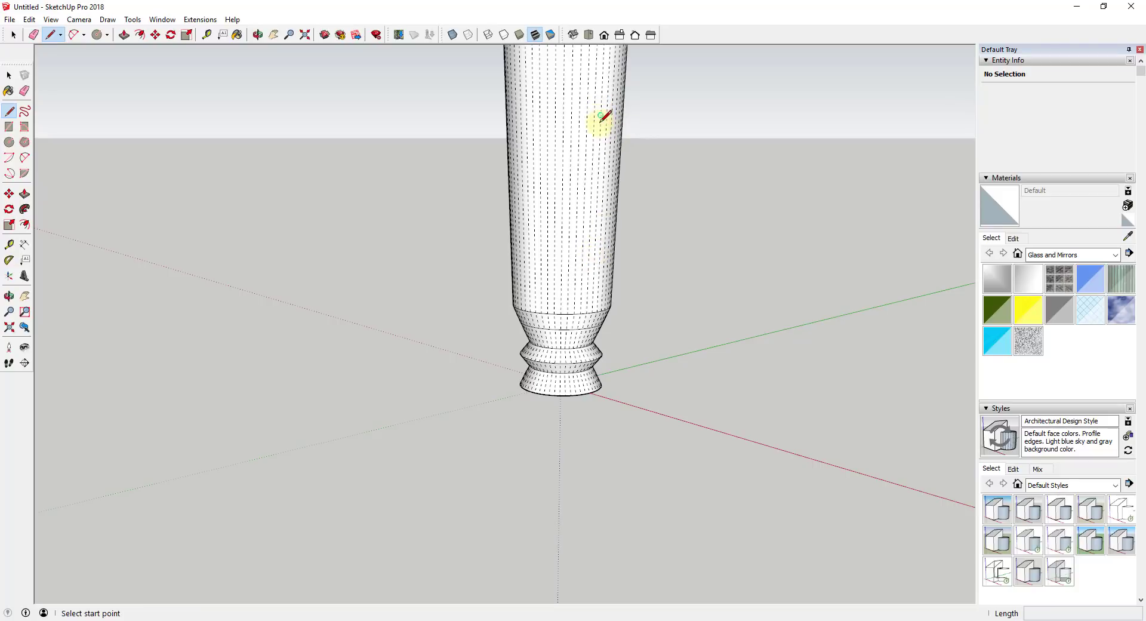
{"action": "middle_click_drag", "start_coordinate": [588, 327], "coordinate": [499, 418]}
{"action": "scroll", "coordinate": [576, 406], "scroll_direction": "up", "scroll_amount": 1}
{"action": "scroll", "coordinate": [574, 408], "scroll_direction": "up", "scroll_amount": 2}
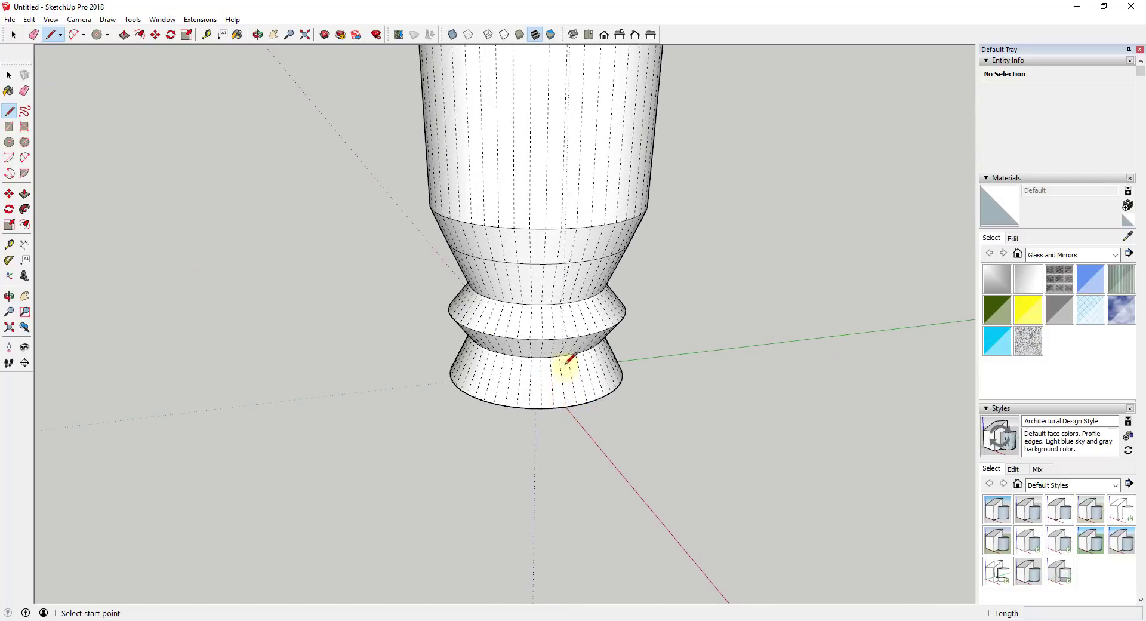
{"action": "left_click", "coordinate": [577, 227]}
{"action": "middle_click_drag", "start_coordinate": [577, 227], "coordinate": [771, 243]}
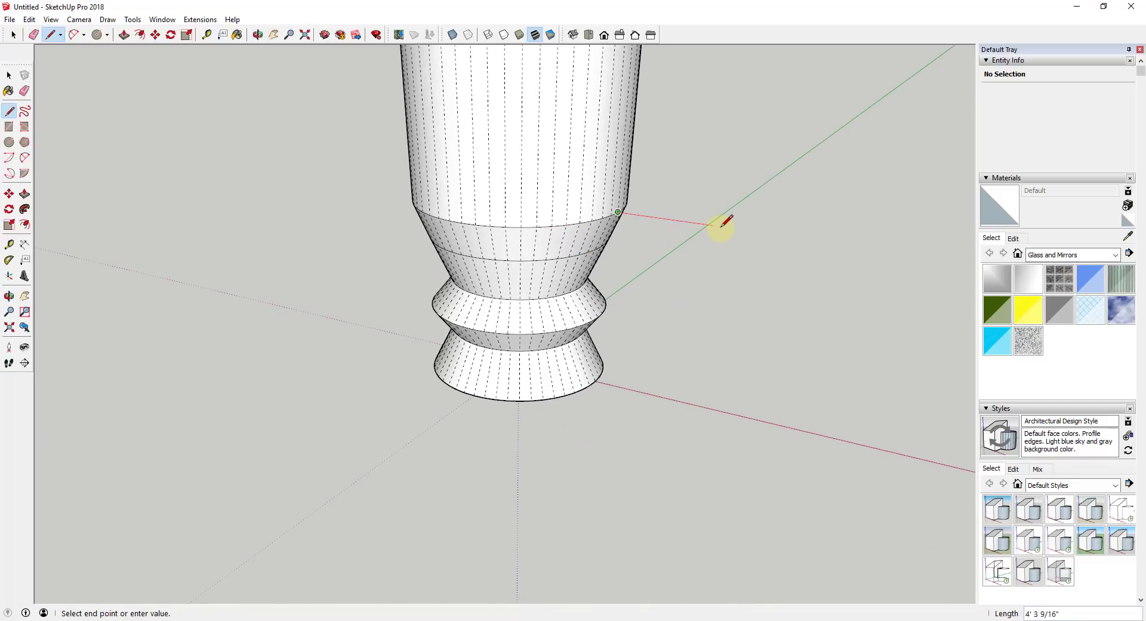
{"action": "left_click", "coordinate": [680, 221]}
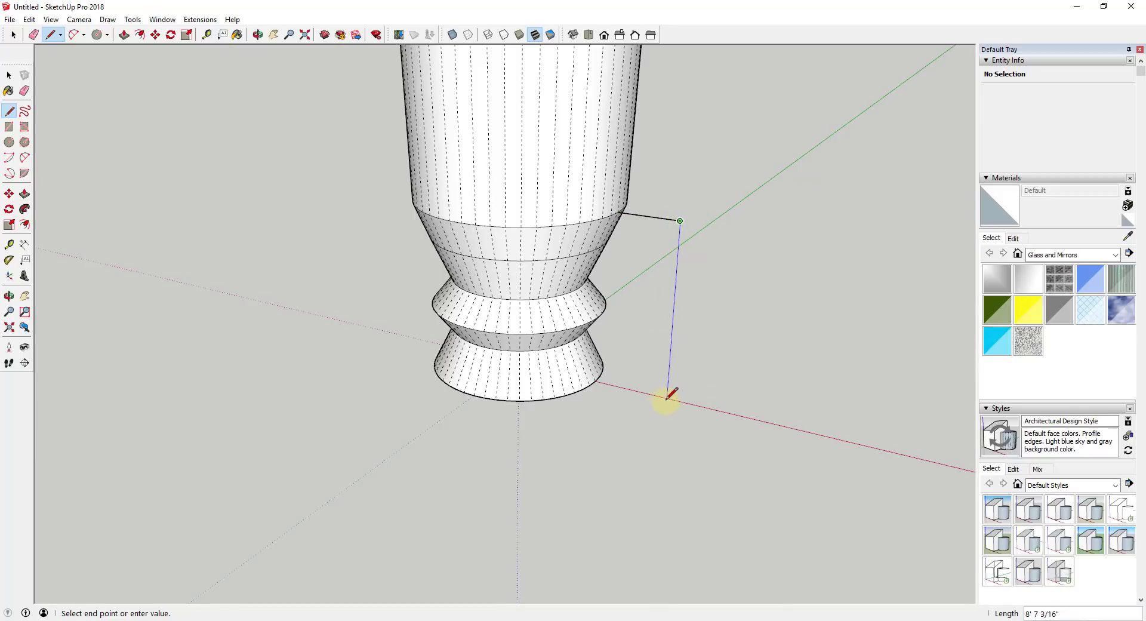
{"action": "left_click", "coordinate": [596, 380]}
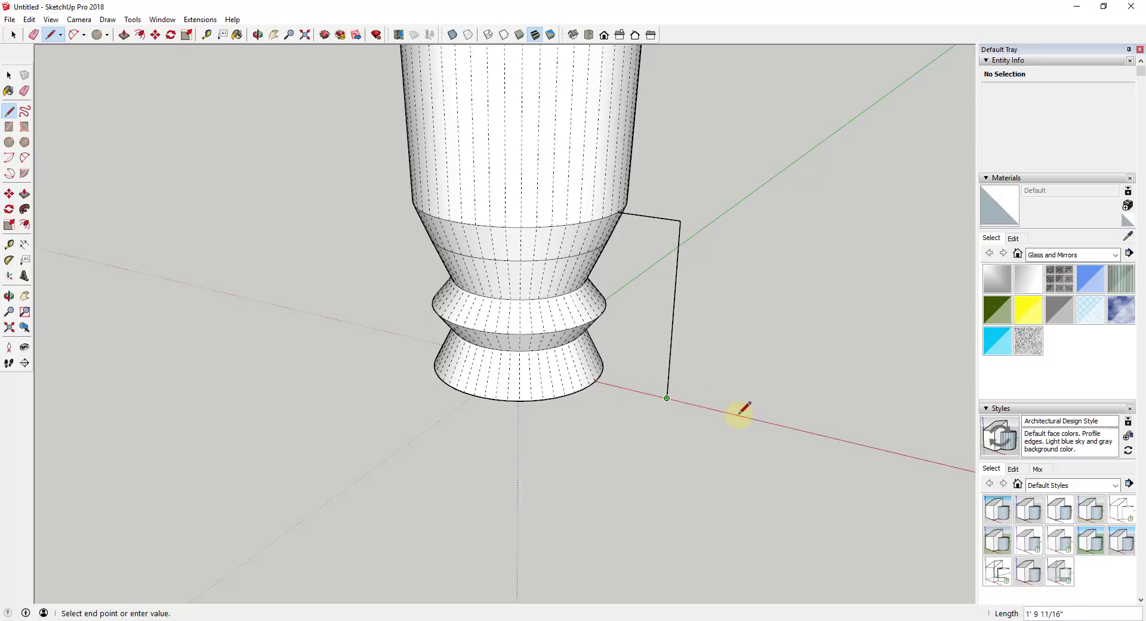
{"action": "left_click", "coordinate": [765, 422]}
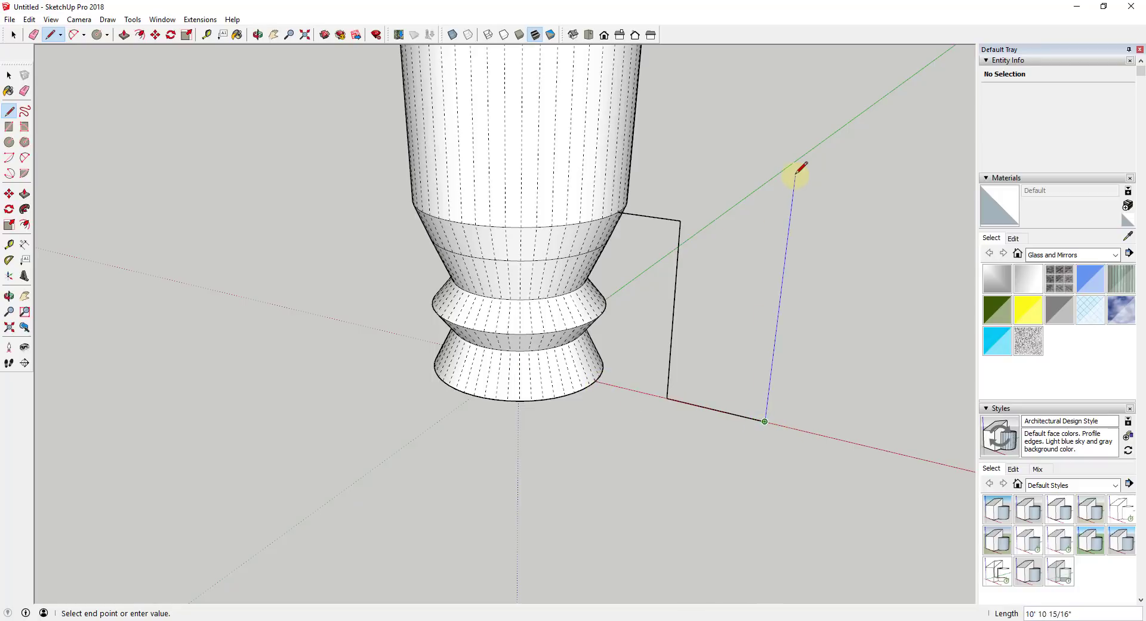
Draw the fin's outer edge straight up and close the outline with a line about 7' 3" long back to the shaft.
{"action": "scroll", "coordinate": [822, 104], "scroll_direction": "down", "scroll_amount": 1}
{"action": "middle_click_drag", "start_coordinate": [822, 107], "coordinate": [780, 205]}
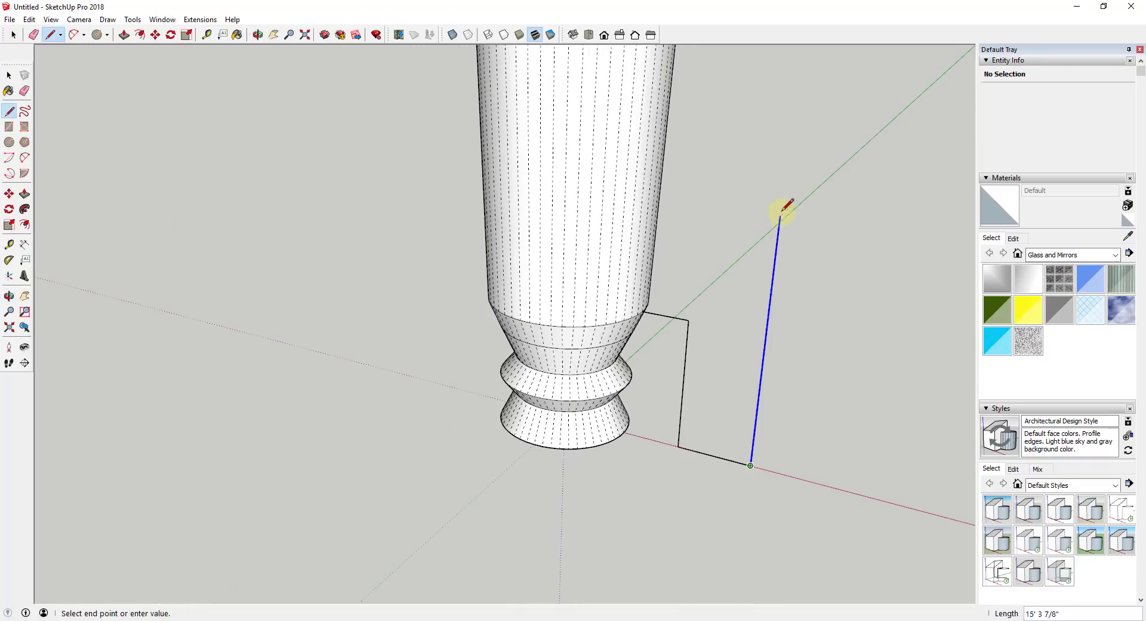
{"action": "left_click", "coordinate": [776, 243]}
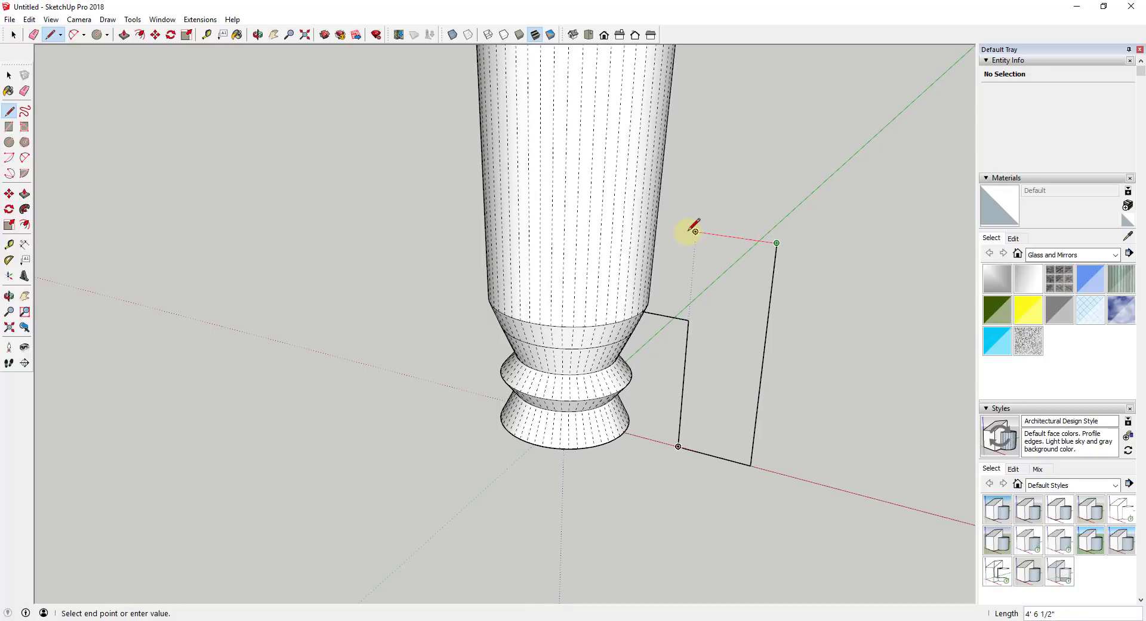
{"action": "scroll", "coordinate": [657, 223], "scroll_direction": "up", "scroll_amount": 4}
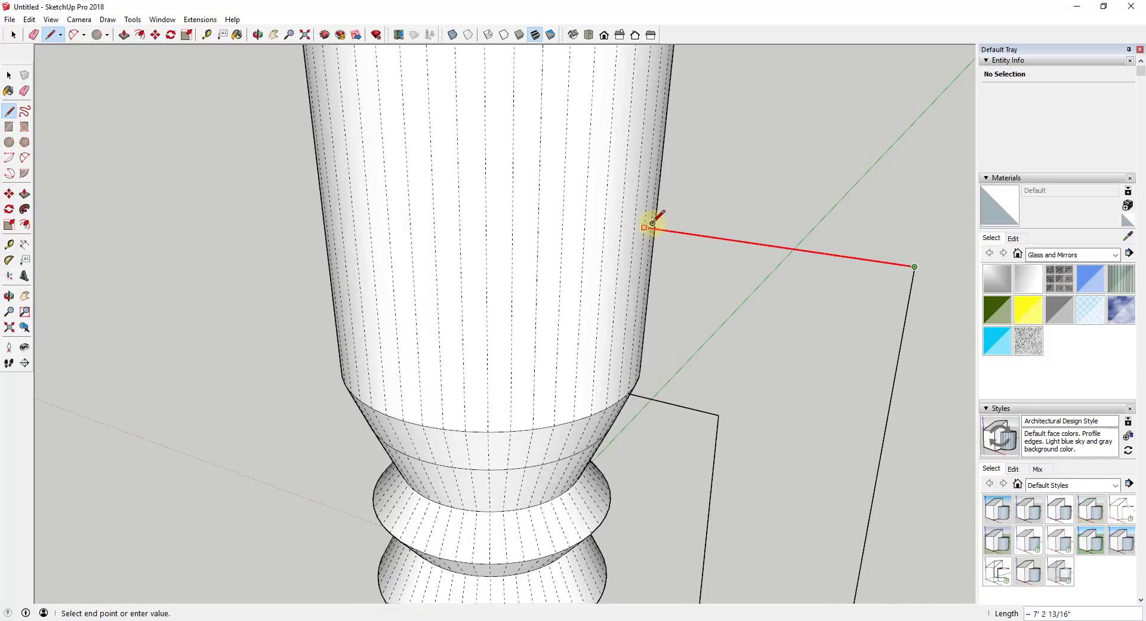
{"action": "left_click", "coordinate": [645, 221]}
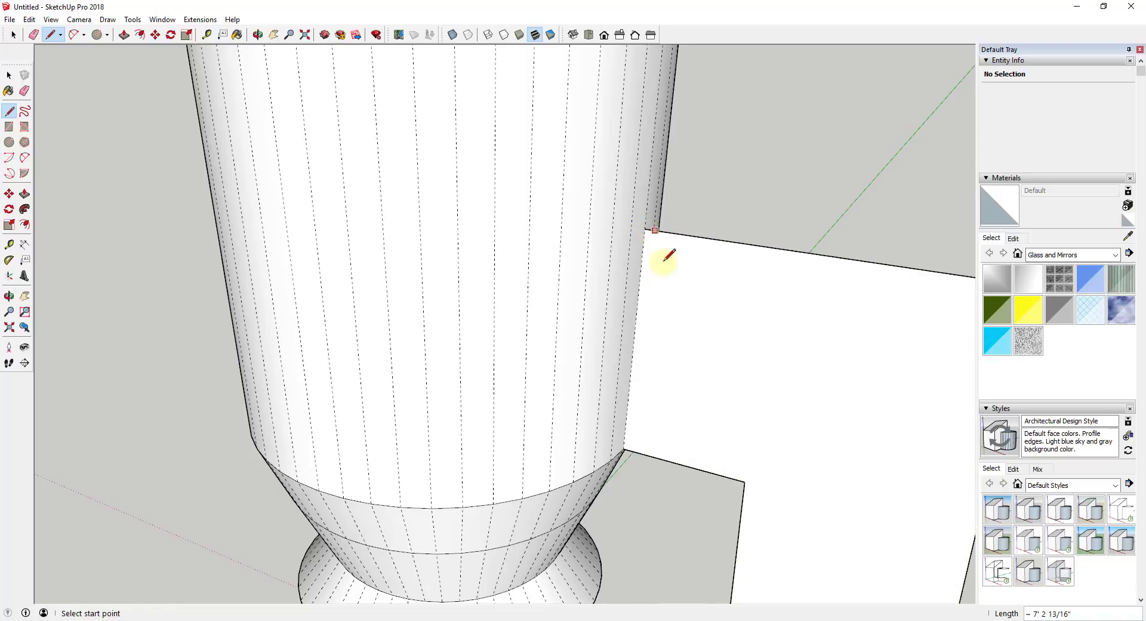
Make the L-shaped fin face and its edges into a component named Fin.
{"action": "key", "text": "space"}
{"action": "scroll", "coordinate": [669, 265], "scroll_direction": "down", "scroll_amount": 3}
{"action": "middle_click_drag", "start_coordinate": [682, 279], "coordinate": [716, 325]}
{"action": "left_click", "coordinate": [718, 324]}
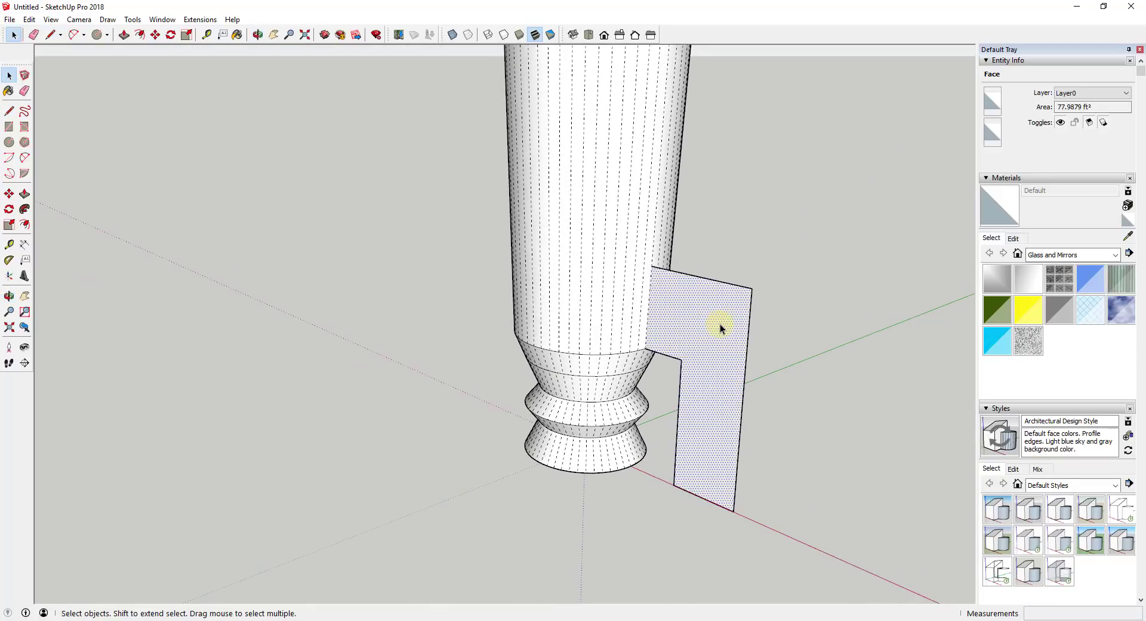
{"action": "double_click", "coordinate": [721, 325]}
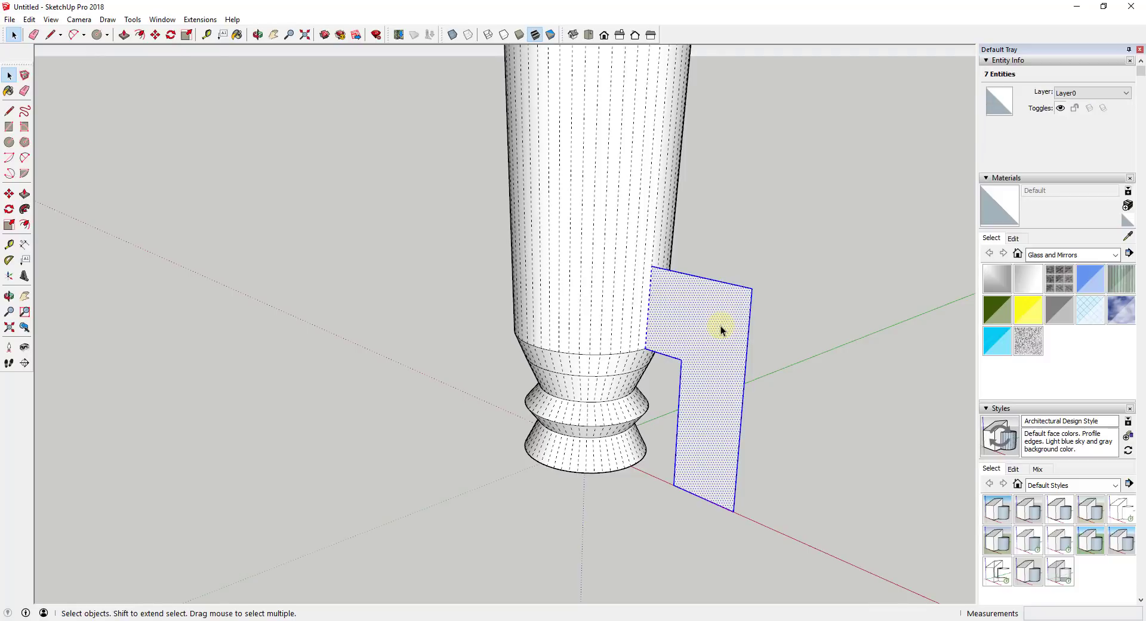
{"action": "right_click", "coordinate": [721, 324]}
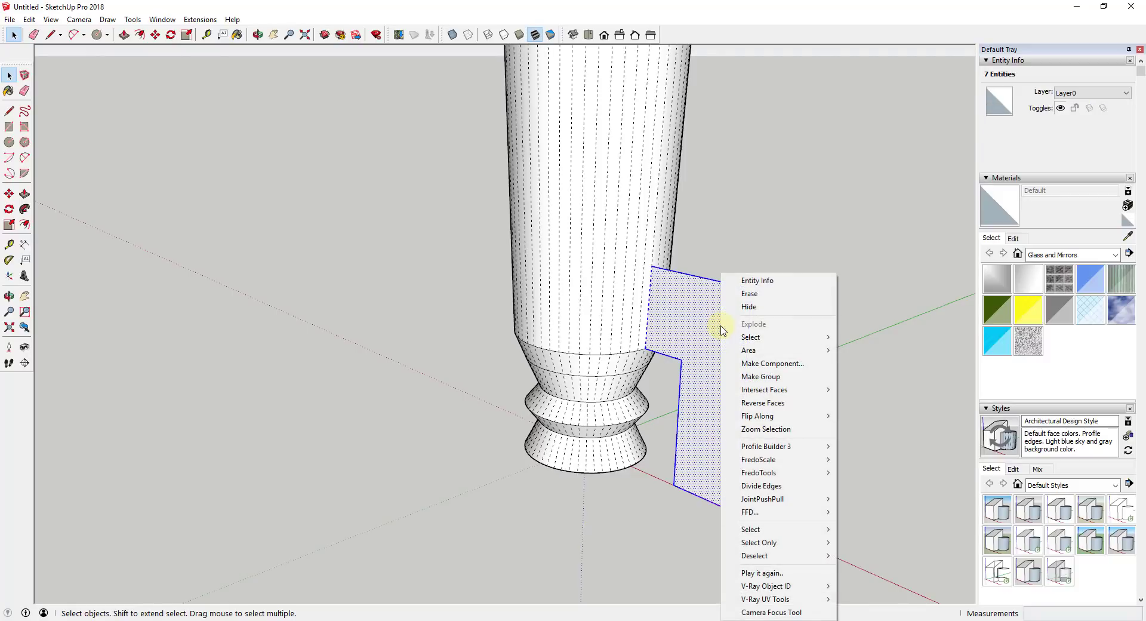
{"action": "left_click", "coordinate": [769, 365]}
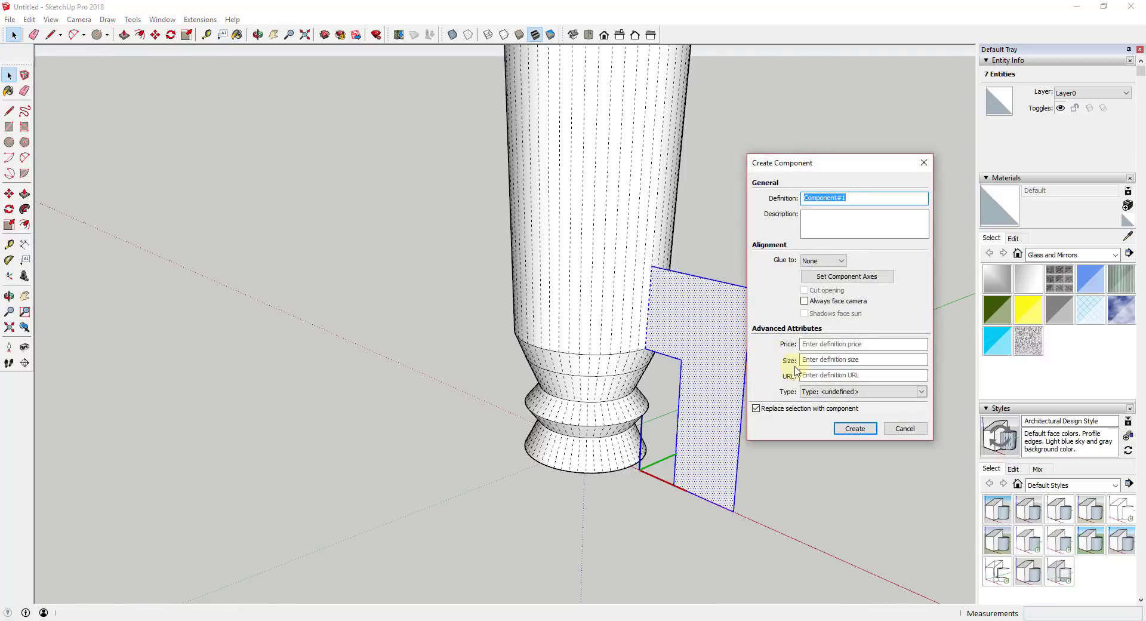
{"action": "key", "text": "Return"}
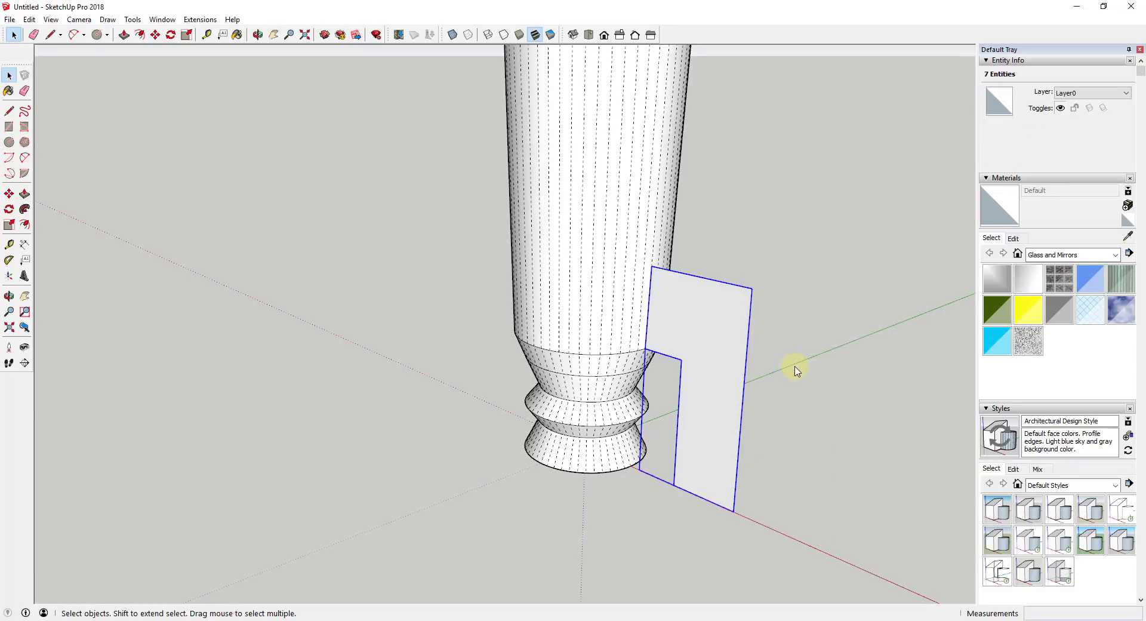
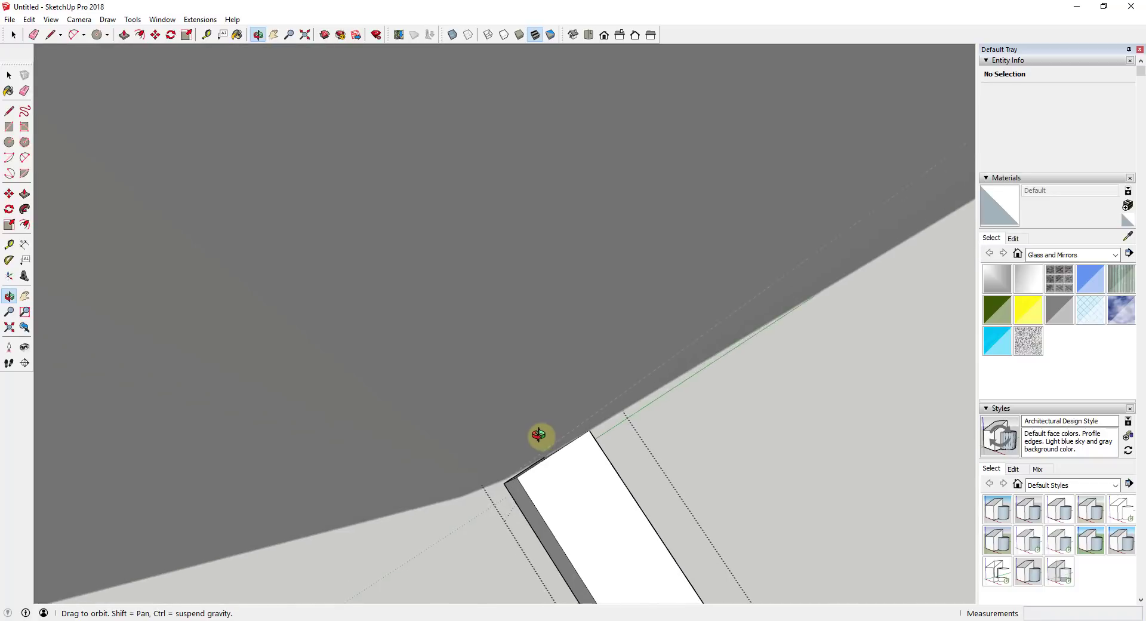
Move the vertical inner edge of the thickened fin onto the shaft's surface and close the component.
{"action": "key", "text": "space"}
{"action": "middle_click_drag", "start_coordinate": [530, 420], "coordinate": [538, 294]}
{"action": "left_click", "coordinate": [537, 270]}
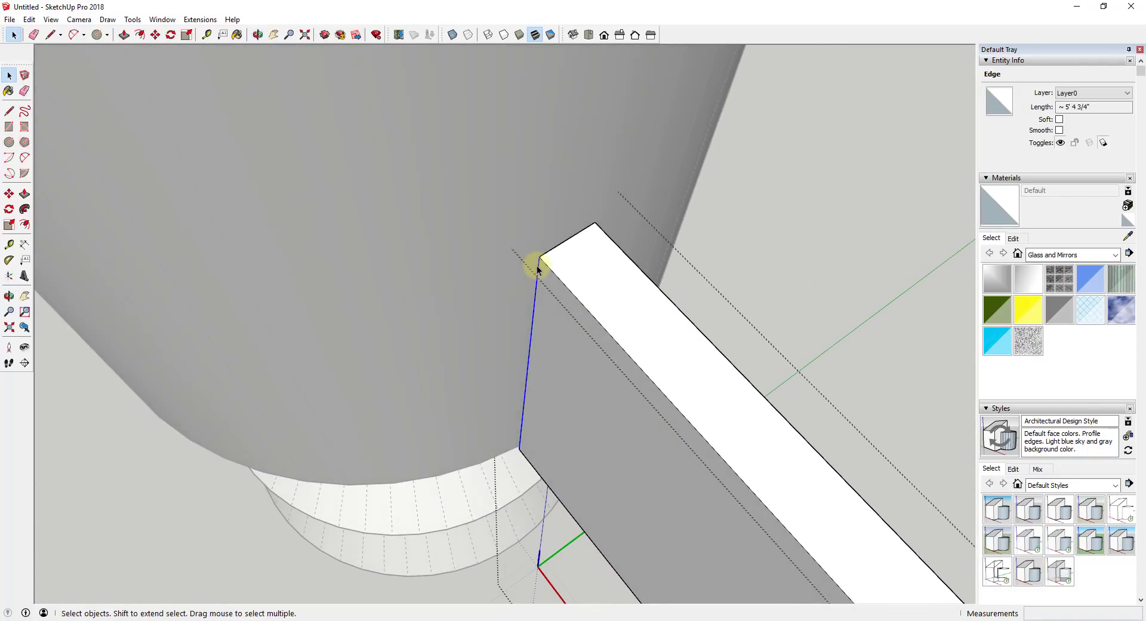
{"action": "key", "text": "m"}
{"action": "left_click", "coordinate": [538, 256]}
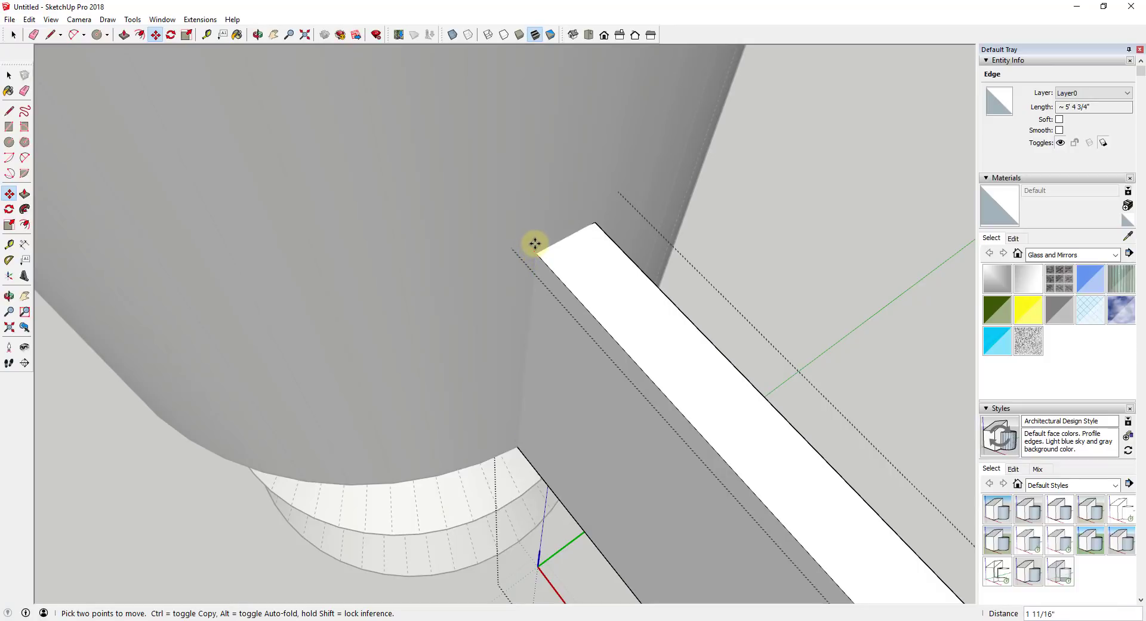
{"action": "left_click", "coordinate": [537, 251]}
{"action": "key", "text": "space"}
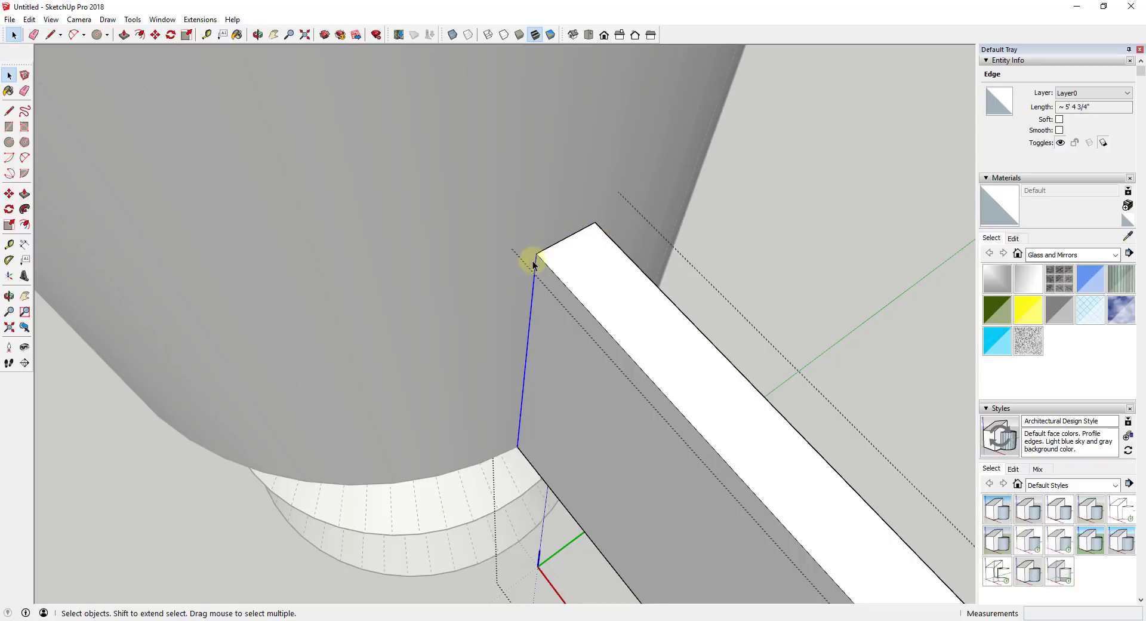
{"action": "middle_click_drag", "start_coordinate": [537, 256], "coordinate": [757, 243]}
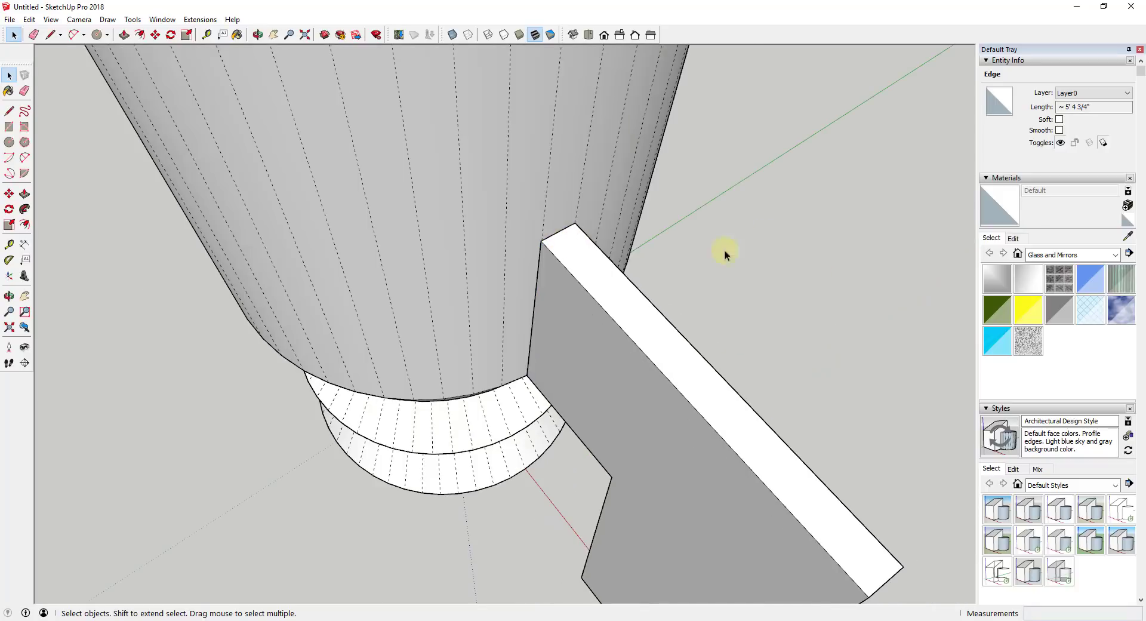
{"action": "left_click", "coordinate": [758, 242]}
Reopen the fin component and pull its opposite side face outward about 8 3/16".
{"action": "middle_click_drag", "start_coordinate": [554, 223], "coordinate": [422, 217]}
{"action": "left_click", "coordinate": [420, 212]}
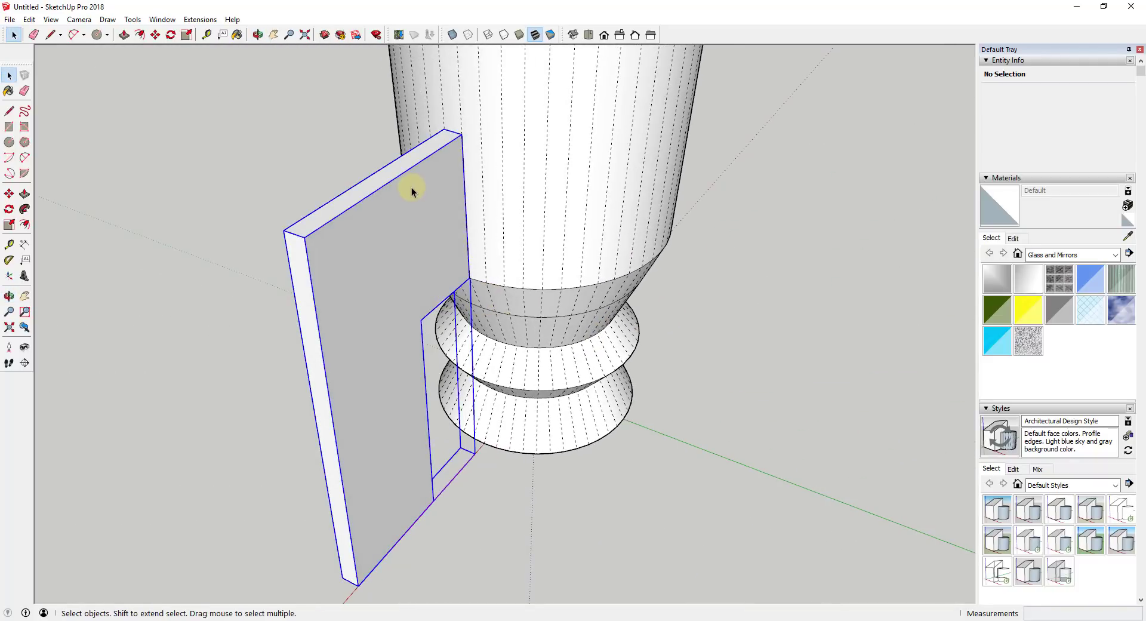
{"action": "double_click", "coordinate": [409, 214]}
{"action": "key", "text": "p"}
{"action": "left_click_drag", "start_coordinate": [453, 154], "coordinate": [482, 128]}
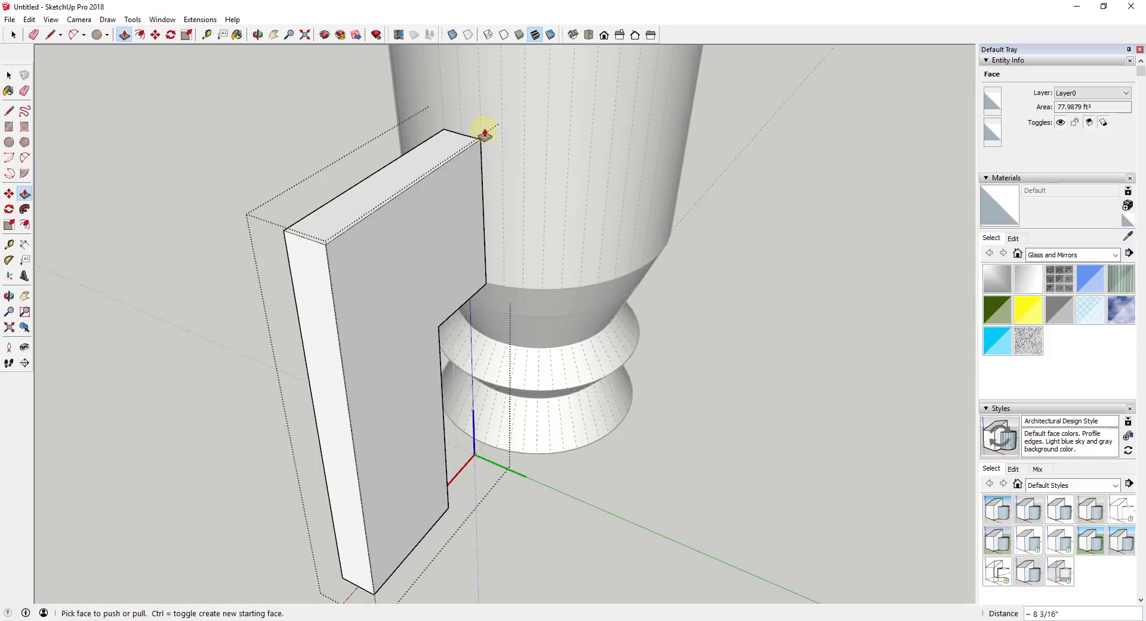
{"action": "middle_click_drag", "start_coordinate": [481, 128], "coordinate": [473, 225]}
Move the vertical inner edge on the fin's newly pulled side about 9/16" to meet the shaft.
{"action": "key", "text": "space"}
{"action": "left_click", "coordinate": [480, 222]}
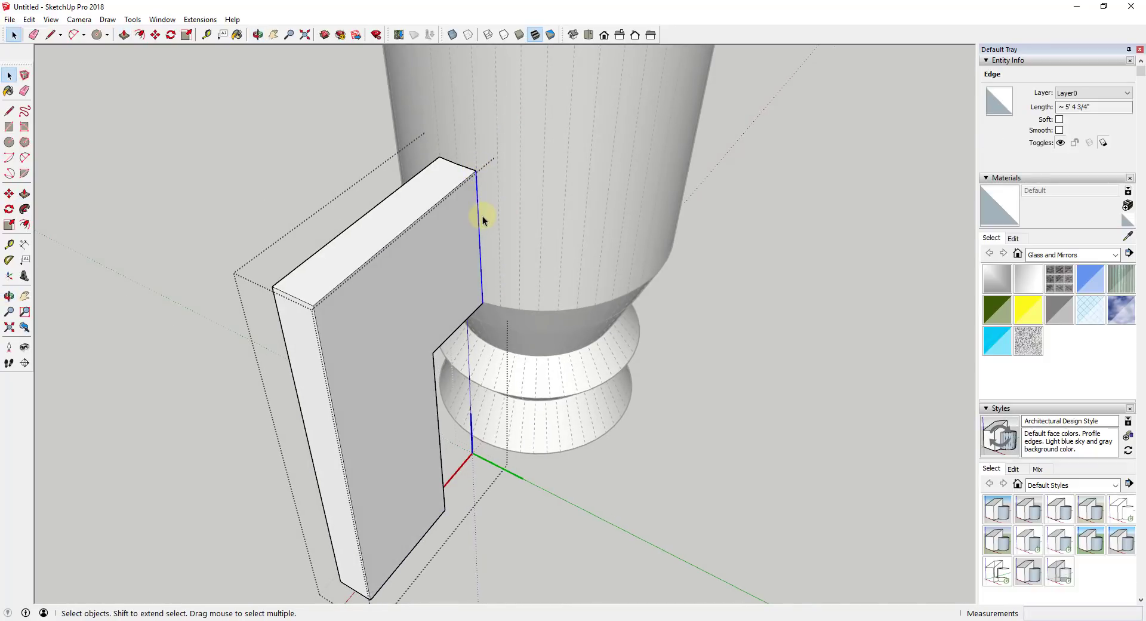
{"action": "scroll", "coordinate": [472, 191], "scroll_direction": "up", "scroll_amount": 5}
{"action": "key", "text": "m"}
{"action": "left_click", "coordinate": [486, 175]}
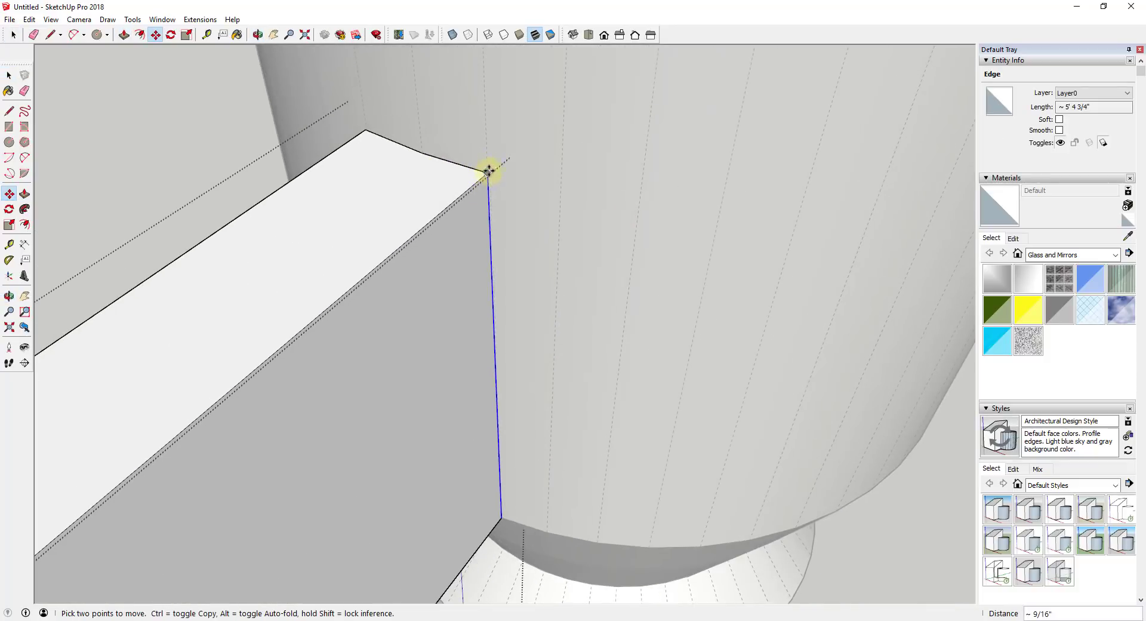
{"action": "left_click", "coordinate": [489, 170]}
{"action": "key", "text": "space"}
{"action": "scroll", "coordinate": [403, 149], "scroll_direction": "down", "scroll_amount": 2}
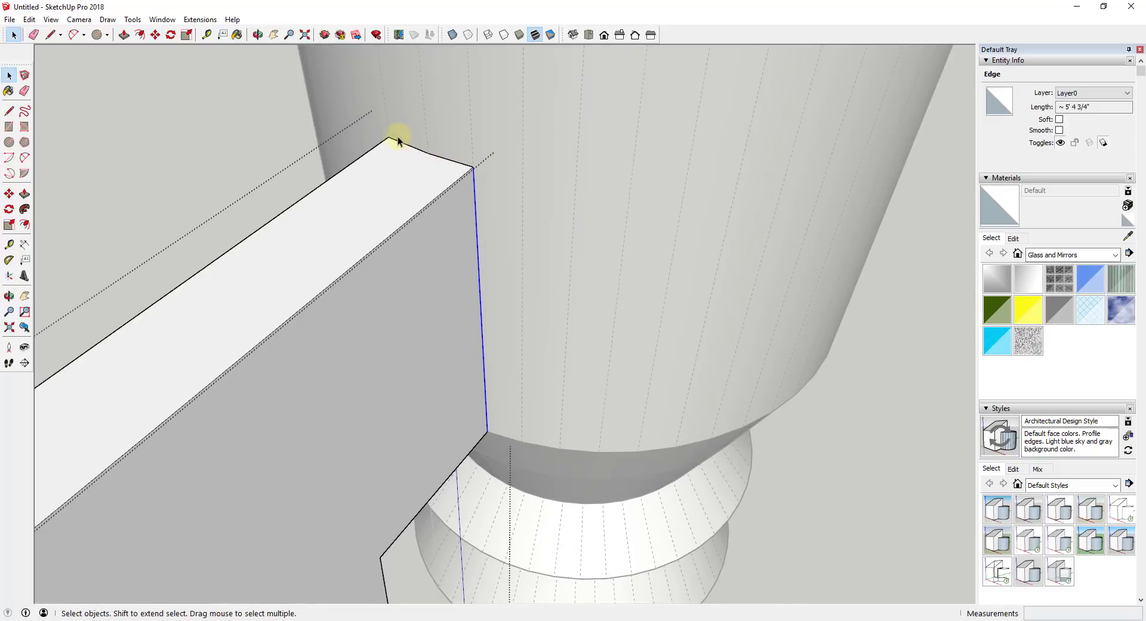
Try to thicken the fin further on the same side and fit its new inner edge to the shaft.
{"action": "middle_click_drag", "start_coordinate": [494, 172], "coordinate": [476, 238]}
{"action": "key", "text": "p"}
{"action": "left_click", "coordinate": [470, 238]}
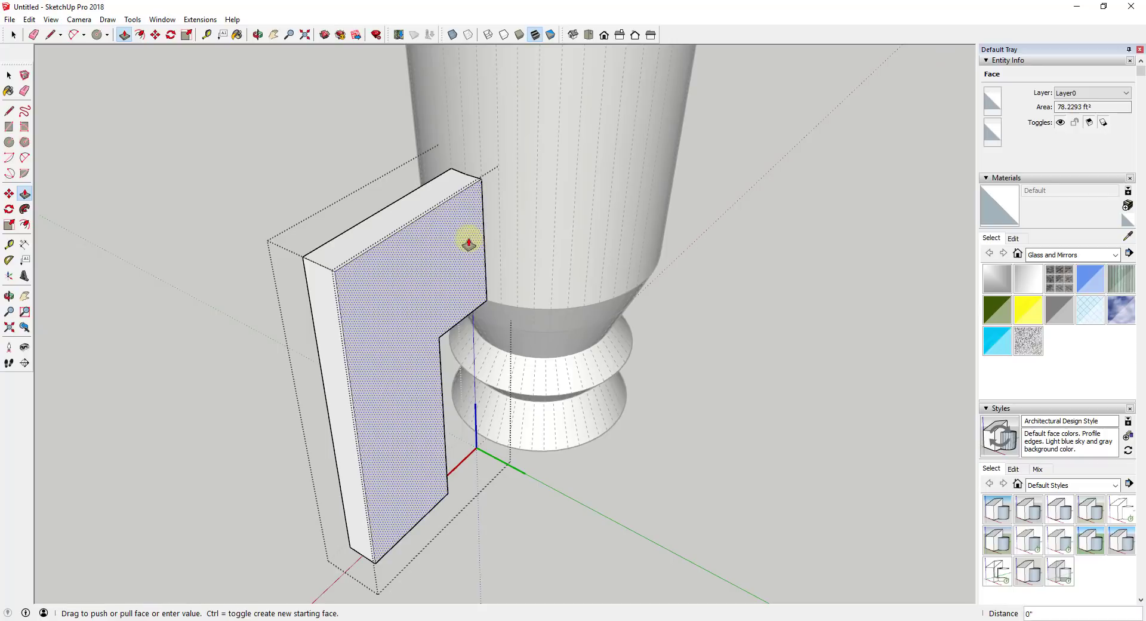
{"action": "left_click", "coordinate": [497, 179]}
{"action": "key", "text": "space"}
{"action": "middle_click_drag", "start_coordinate": [496, 212], "coordinate": [485, 227]}
{"action": "left_click", "coordinate": [489, 221]}
{"action": "left_click", "coordinate": [493, 214]}
{"action": "key", "text": "m"}
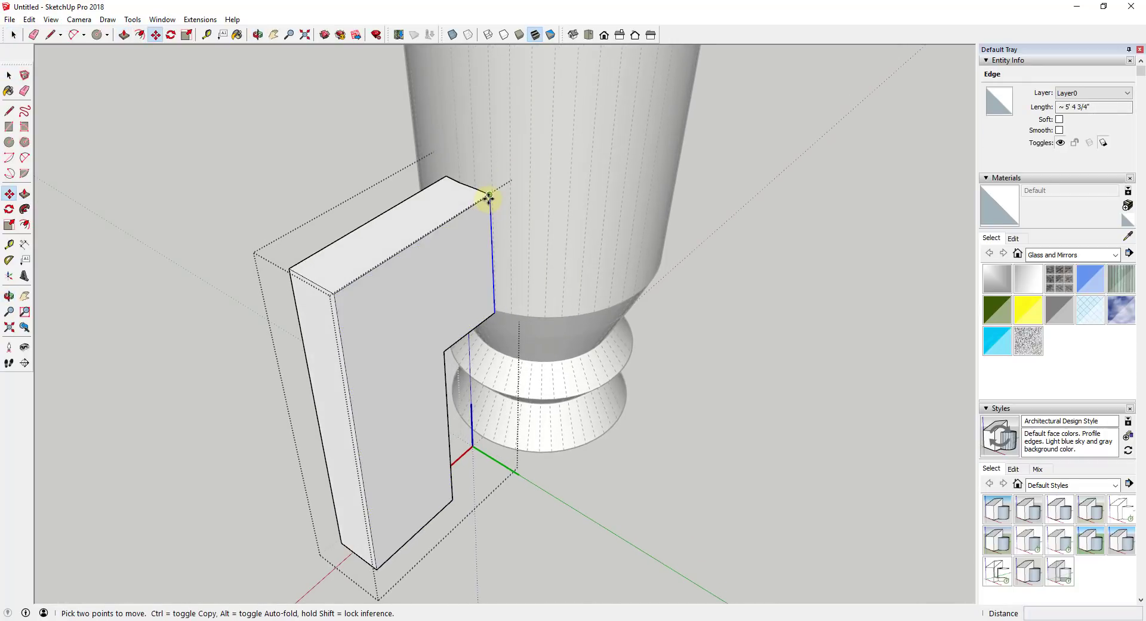
{"action": "left_click", "coordinate": [489, 195]}
{"action": "key", "text": "space"}
{"action": "middle_click_drag", "start_coordinate": [486, 192], "coordinate": [438, 192]}
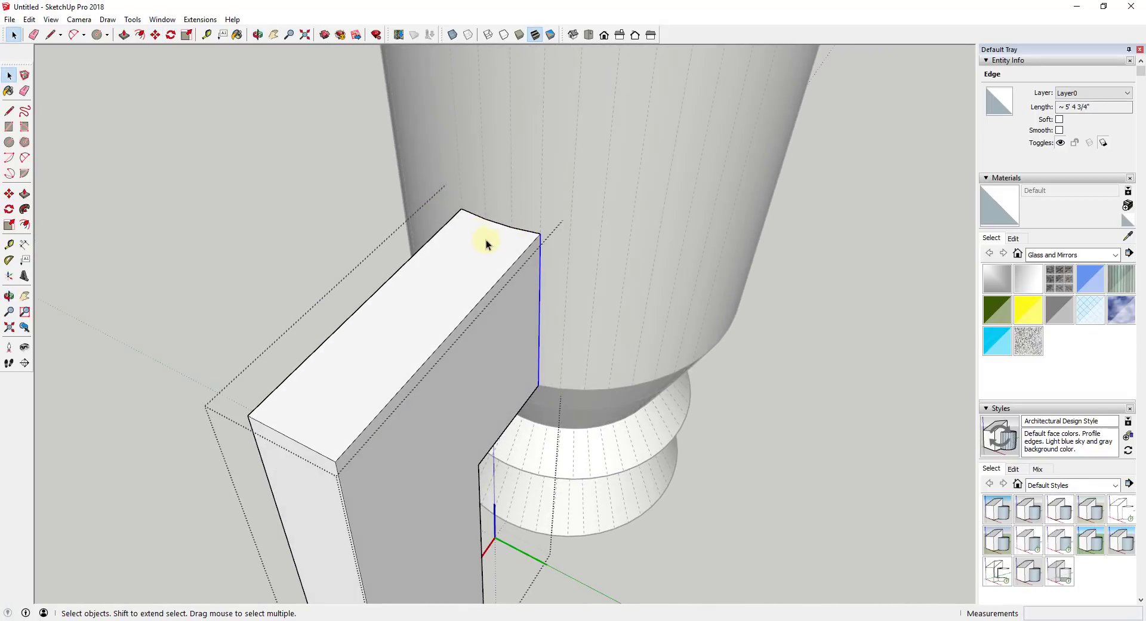
{"action": "scroll", "coordinate": [538, 266], "scroll_direction": "down", "scroll_amount": 3}
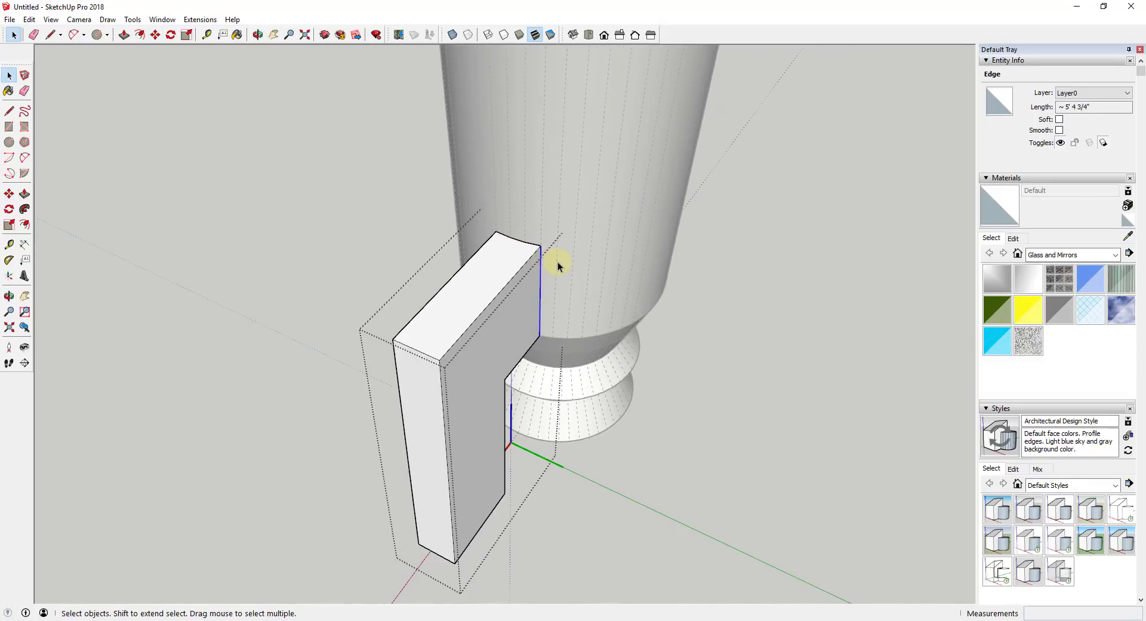
{"action": "key", "text": "Escape"}
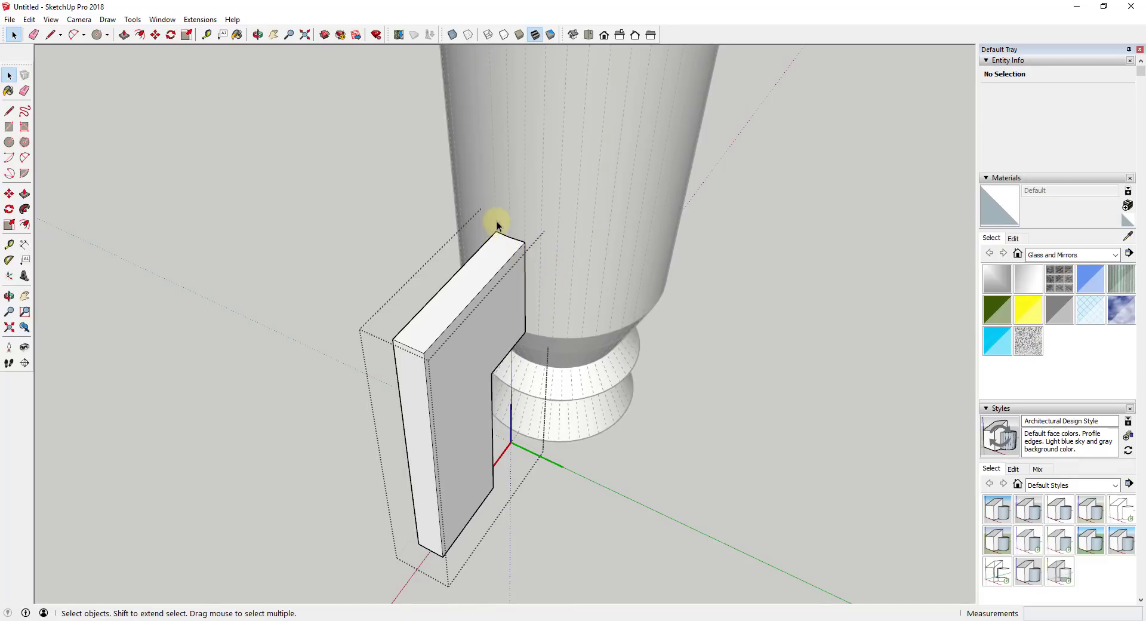
Rotate-copy the fin component 120° about the centre of the rocket's base and multiply the copy by 2 for three fins in all.
{"action": "middle_click_drag", "start_coordinate": [525, 242], "coordinate": [844, 363]}
{"action": "scroll", "coordinate": [844, 363], "scroll_direction": "down", "scroll_amount": 10}
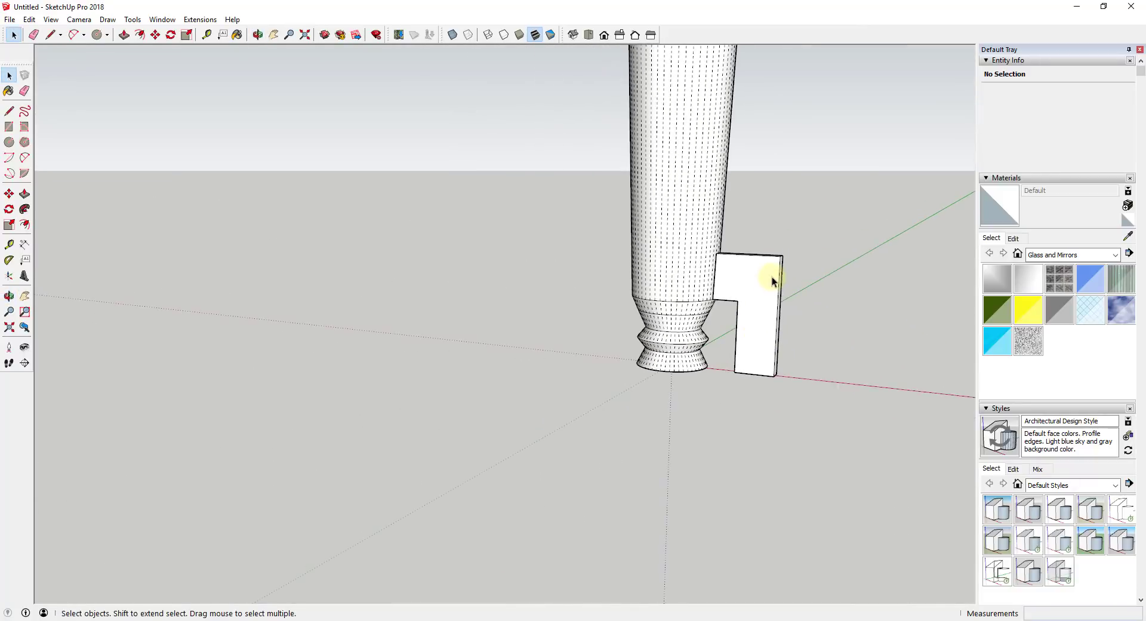
{"action": "scroll", "coordinate": [732, 309], "scroll_direction": "up", "scroll_amount": 3}
{"action": "scroll", "coordinate": [686, 312], "scroll_direction": "down", "scroll_amount": 3}
{"action": "middle_click_drag", "start_coordinate": [686, 312], "coordinate": [686, 248]}
{"action": "middle_click_drag", "start_coordinate": [686, 328], "coordinate": [686, 217]}
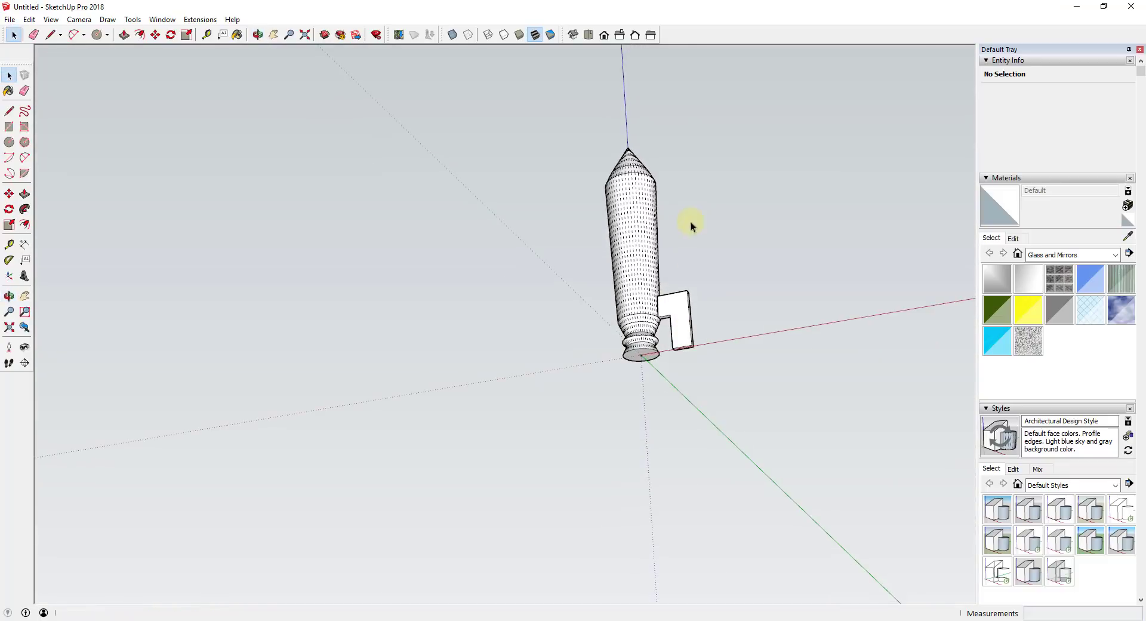
{"action": "scroll", "coordinate": [679, 329], "scroll_direction": "up", "scroll_amount": 5}
{"action": "left_click", "coordinate": [664, 272]}
{"action": "middle_click_drag", "start_coordinate": [647, 357], "coordinate": [645, 318]}
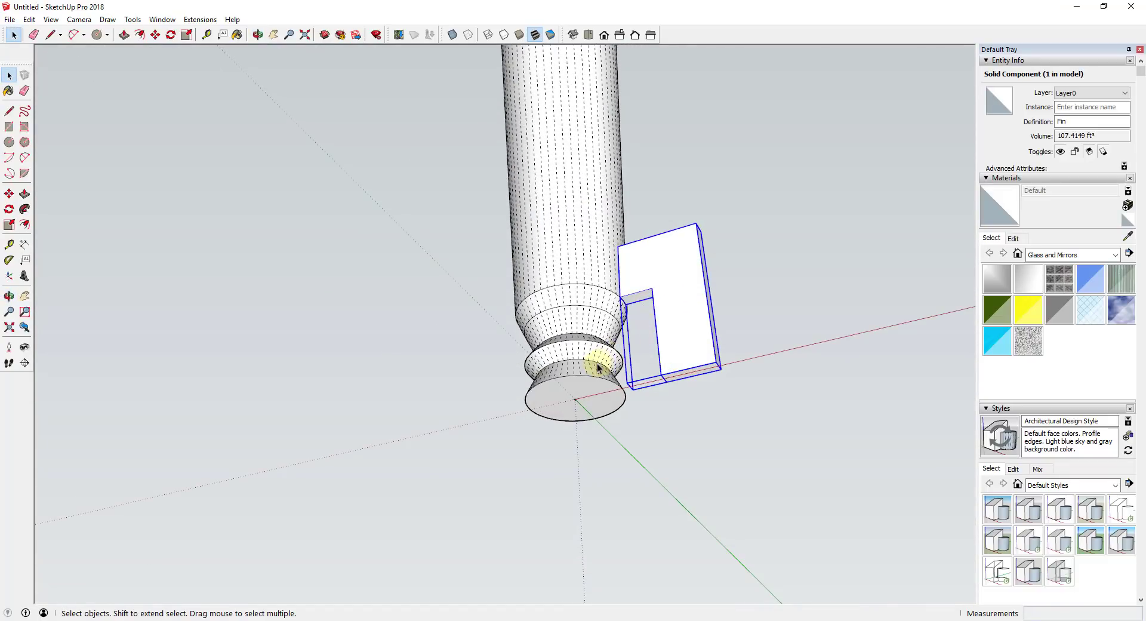
{"action": "key", "text": "q"}
{"action": "key", "text": "space"}
{"action": "key", "text": "q"}
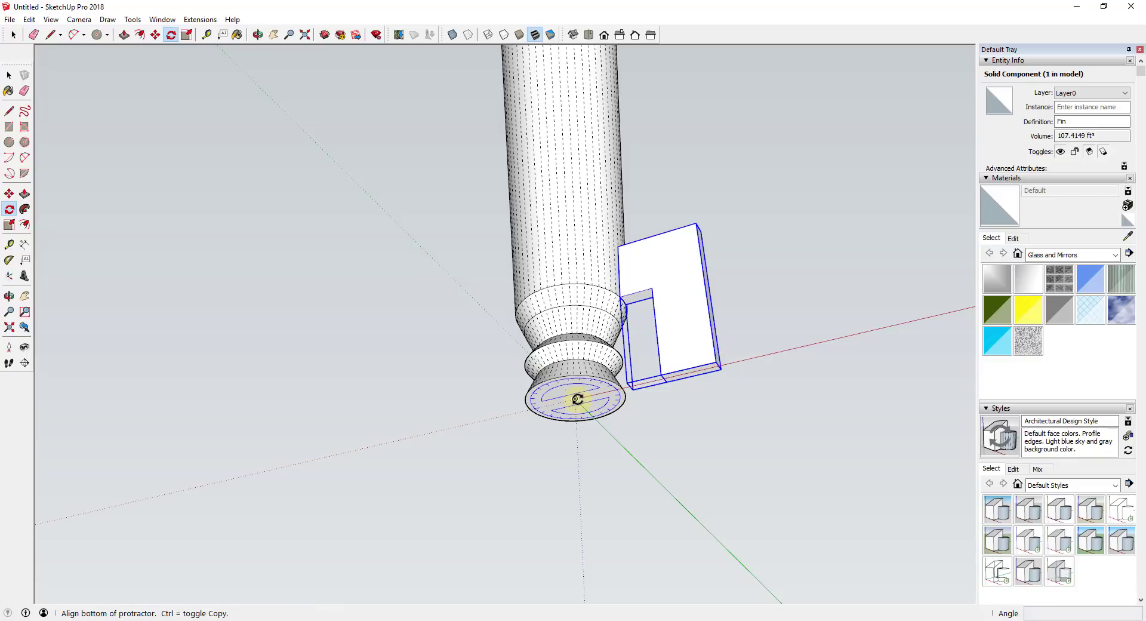
{"action": "left_click", "coordinate": [798, 347]}
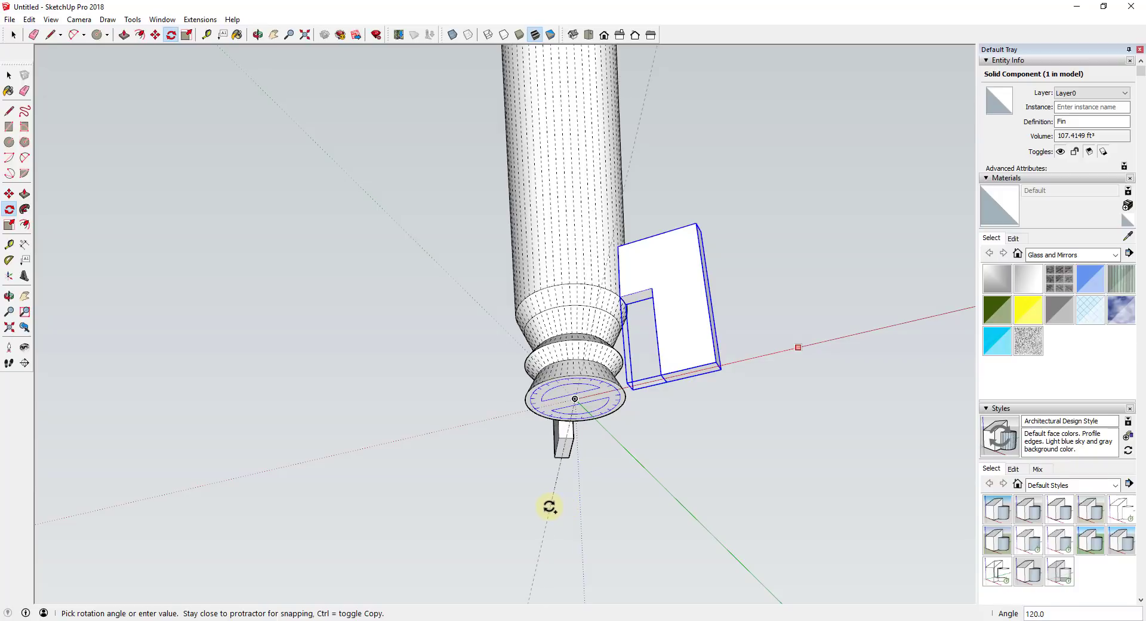
{"action": "left_click", "coordinate": [550, 506]}
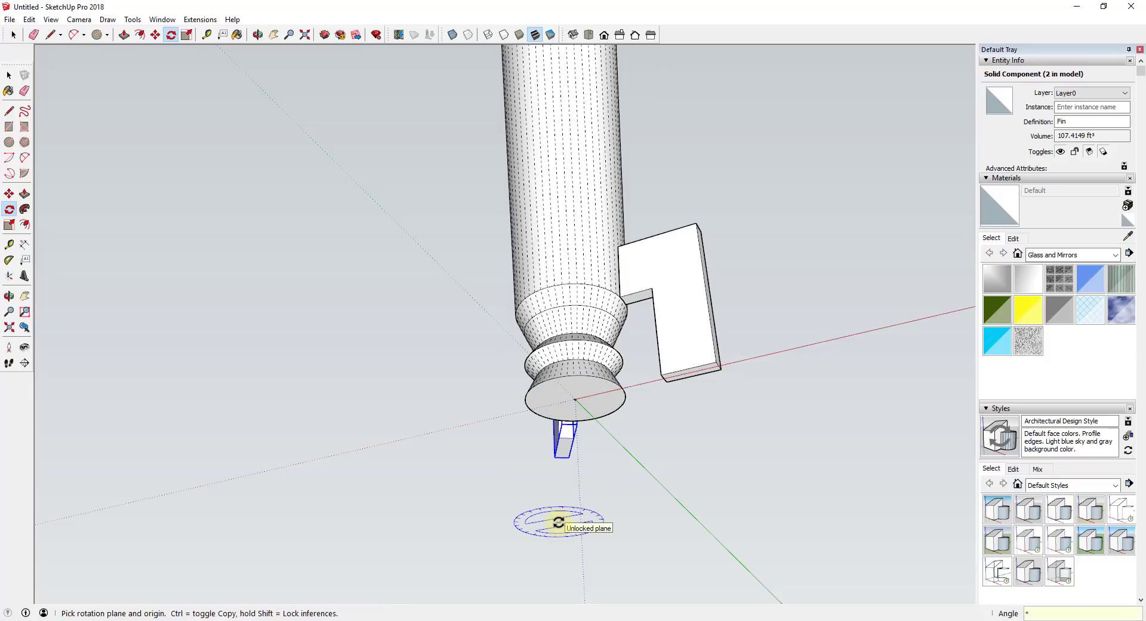
{"action": "key", "text": "Return"}
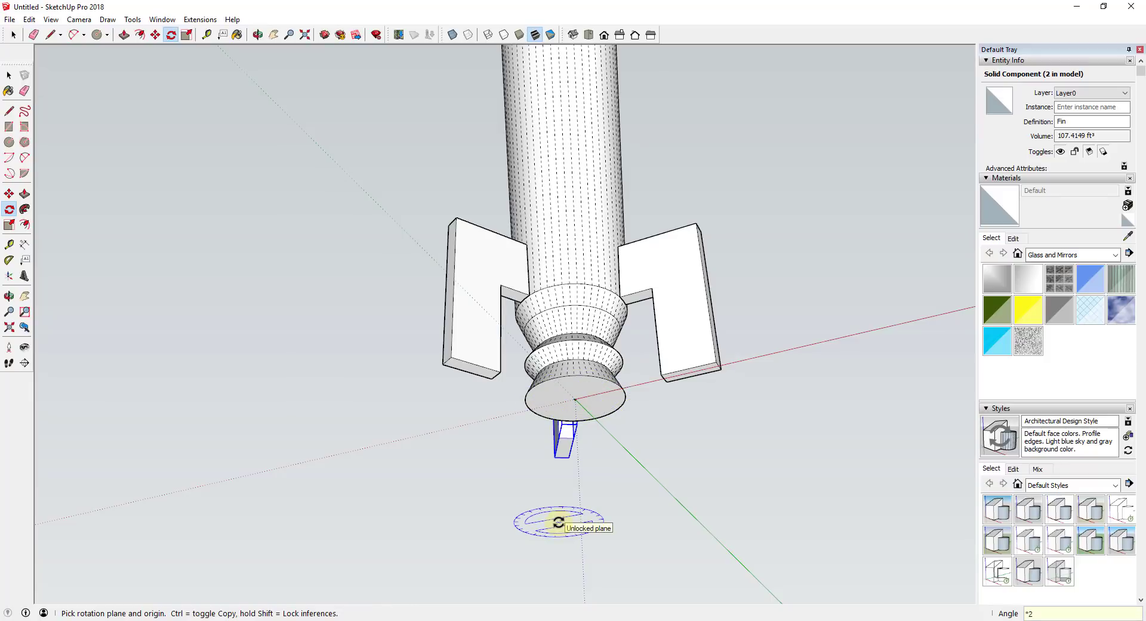
Open the fin component and draw a rounding arc across its outer upper corner, from the upper edge to the outer vertical edge.
{"action": "middle_click_drag", "start_coordinate": [688, 533], "coordinate": [621, 326]}
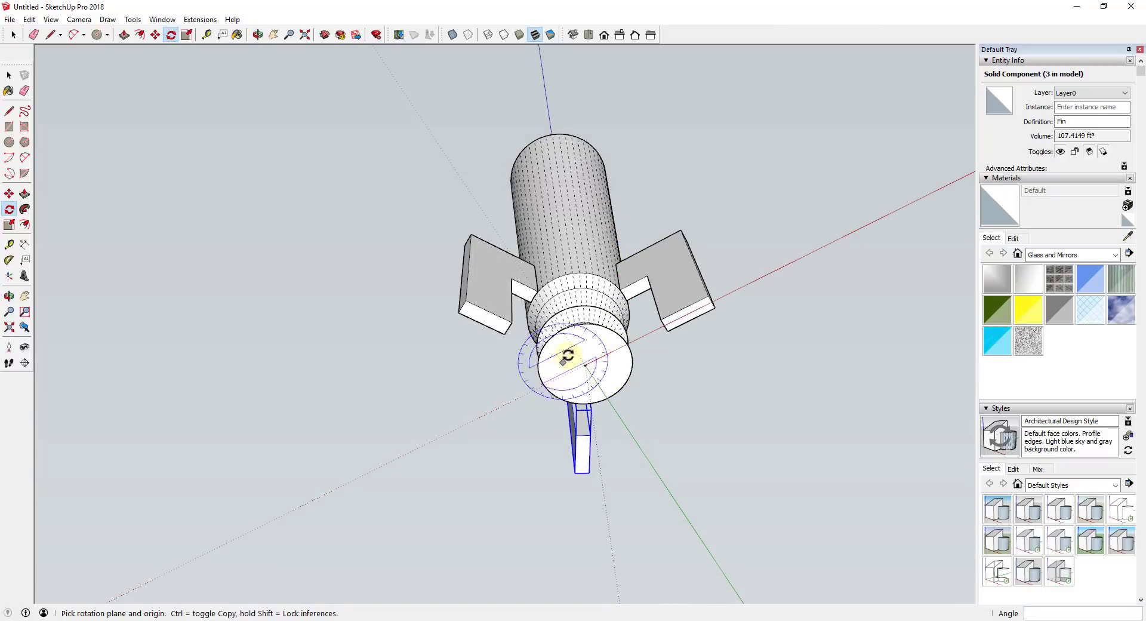
{"action": "middle_click_drag", "start_coordinate": [683, 388], "coordinate": [617, 217]}
{"action": "scroll", "coordinate": [719, 238], "scroll_direction": "down", "scroll_amount": 3}
{"action": "mouse_move", "coordinate": [719, 239]}
{"action": "middle_mouse_down"}
{"action": "mouse_move", "coordinate": [529, 253]}
{"action": "mouse_move", "coordinate": [234, 224]}
{"action": "mouse_move", "coordinate": [726, 251]}
{"action": "mouse_move", "coordinate": [736, 238]}
{"action": "middle_mouse_up"}
{"action": "scroll", "coordinate": [615, 268], "scroll_direction": "up", "scroll_amount": 6}
{"action": "key", "text": "space"}
{"action": "middle_click_drag", "start_coordinate": [545, 307], "coordinate": [583, 286]}
{"action": "double_click", "coordinate": [591, 317]}
{"action": "key", "text": "a"}
{"action": "left_click", "coordinate": [557, 280]}
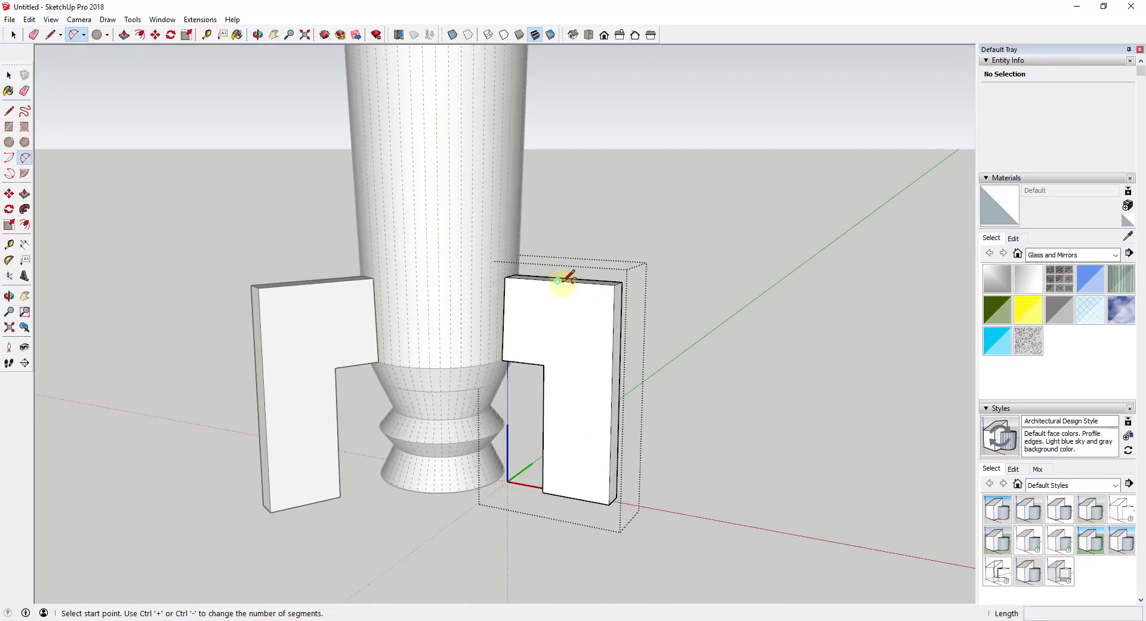
{"action": "left_click", "coordinate": [613, 344]}
Push the corner area outside the arc through the fin's 9" thickness to round the fin's outer upper corner.
{"action": "key", "text": "p"}
{"action": "left_click", "coordinate": [607, 302]}
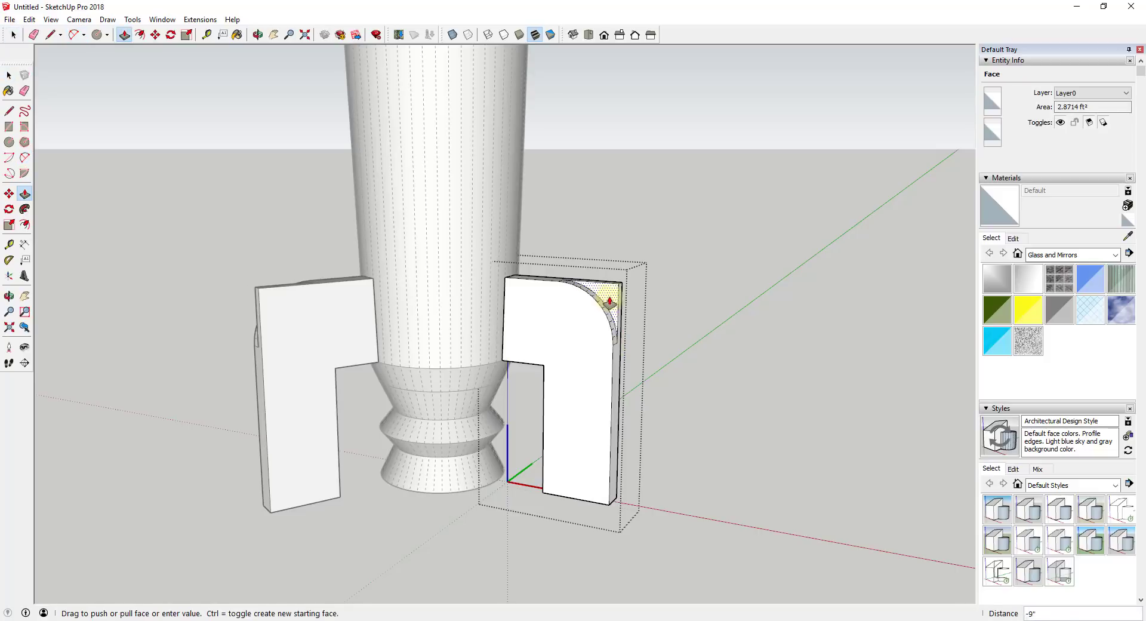
{"action": "left_click", "coordinate": [615, 292]}
{"action": "key", "text": "space"}
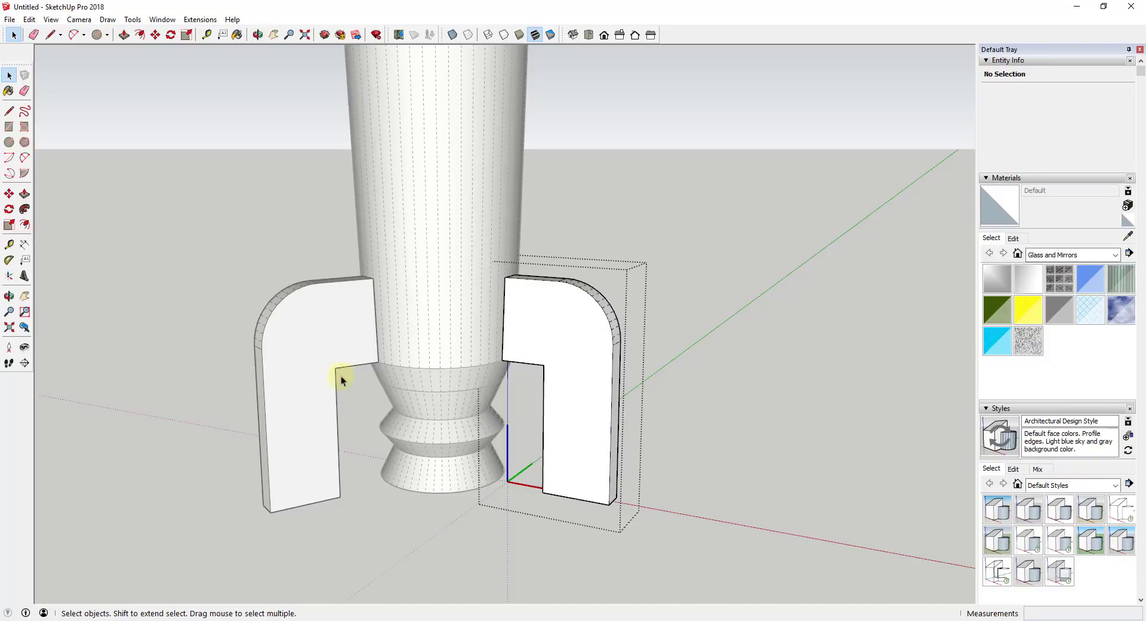
{"action": "middle_click_drag", "start_coordinate": [338, 356], "coordinate": [471, 413]}
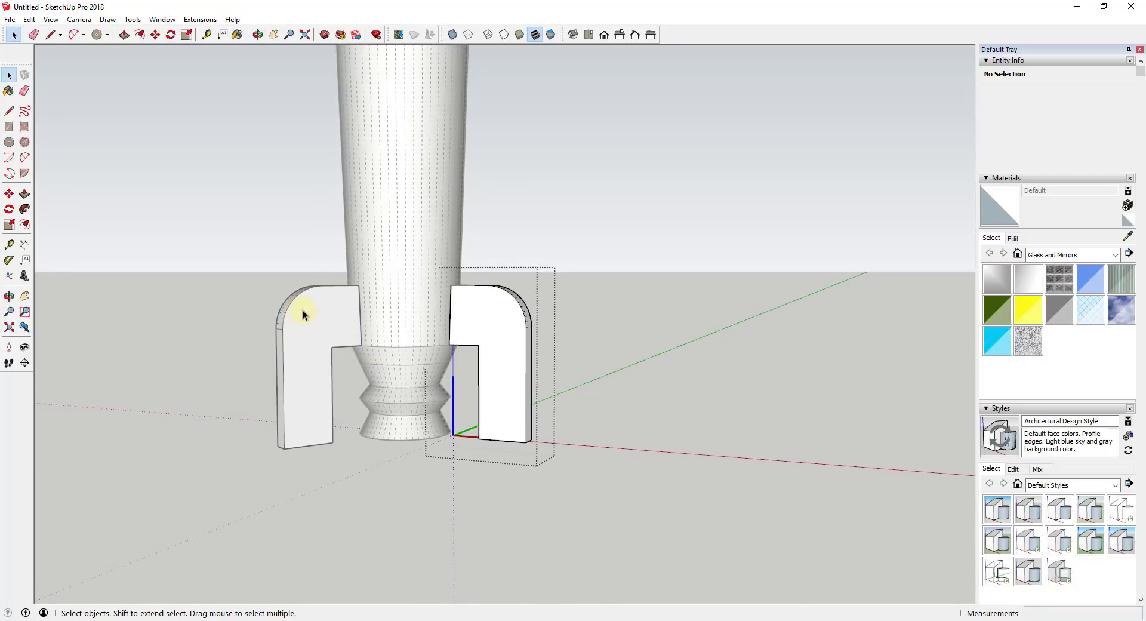
{"action": "scroll", "coordinate": [509, 376], "scroll_direction": "up", "scroll_amount": 3}
{"action": "middle_click_drag", "start_coordinate": [509, 378], "coordinate": [539, 379]}
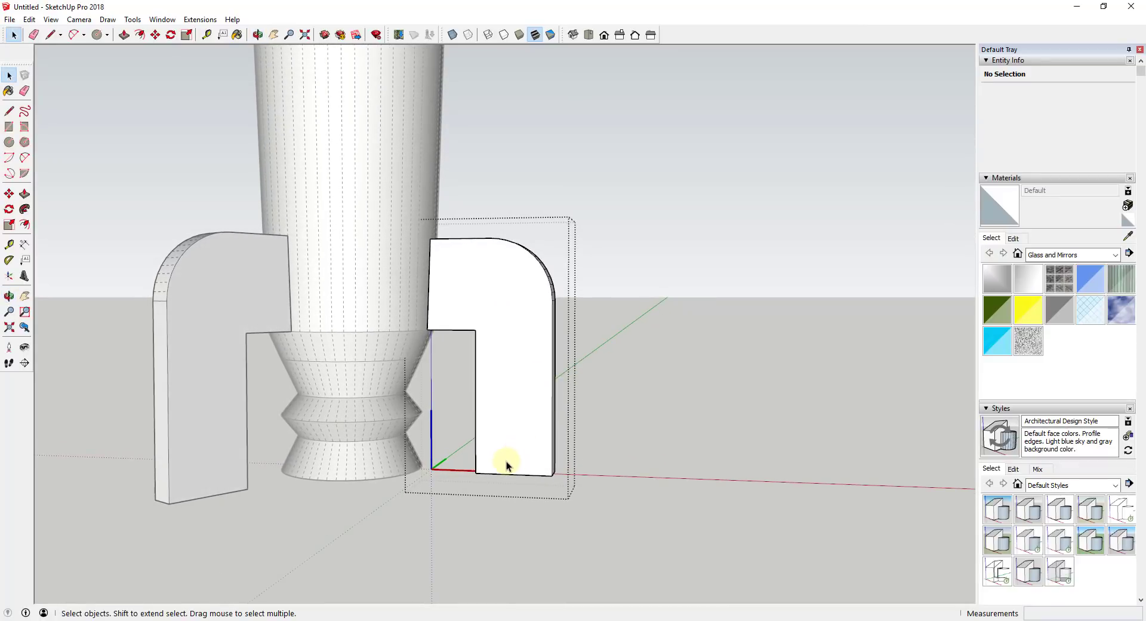
{"action": "key", "text": "a"}
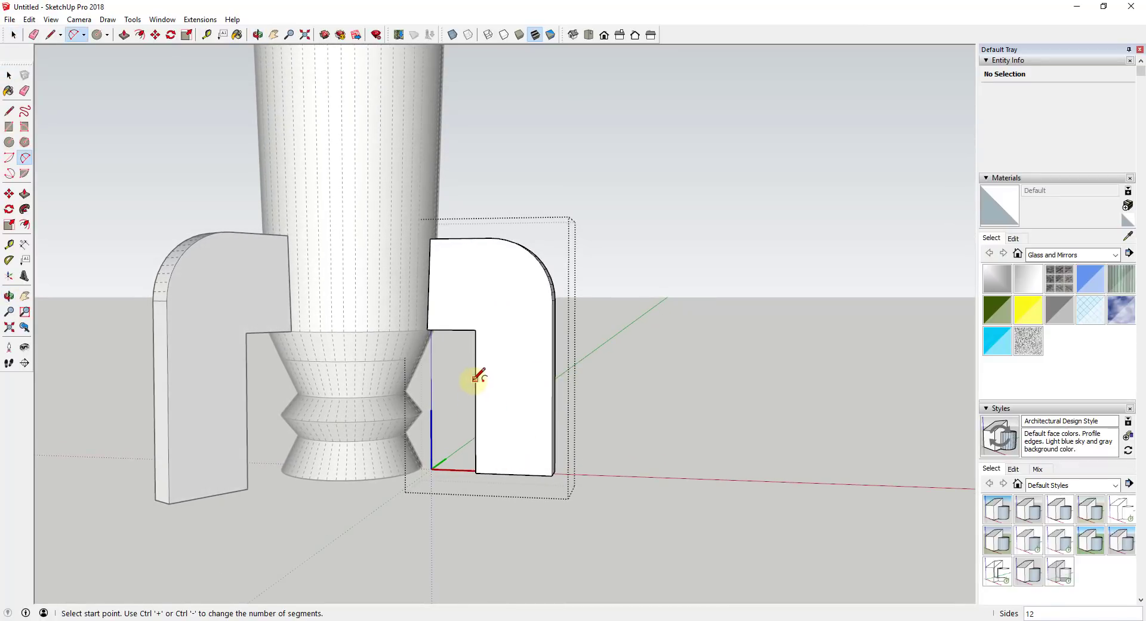
{"action": "left_click", "coordinate": [476, 402]}
{"action": "left_click", "coordinate": [552, 475]}
{"action": "key", "text": "space"}
{"action": "key", "text": "a"}
{"action": "left_click", "coordinate": [475, 330]}
{"action": "left_click", "coordinate": [551, 475]}
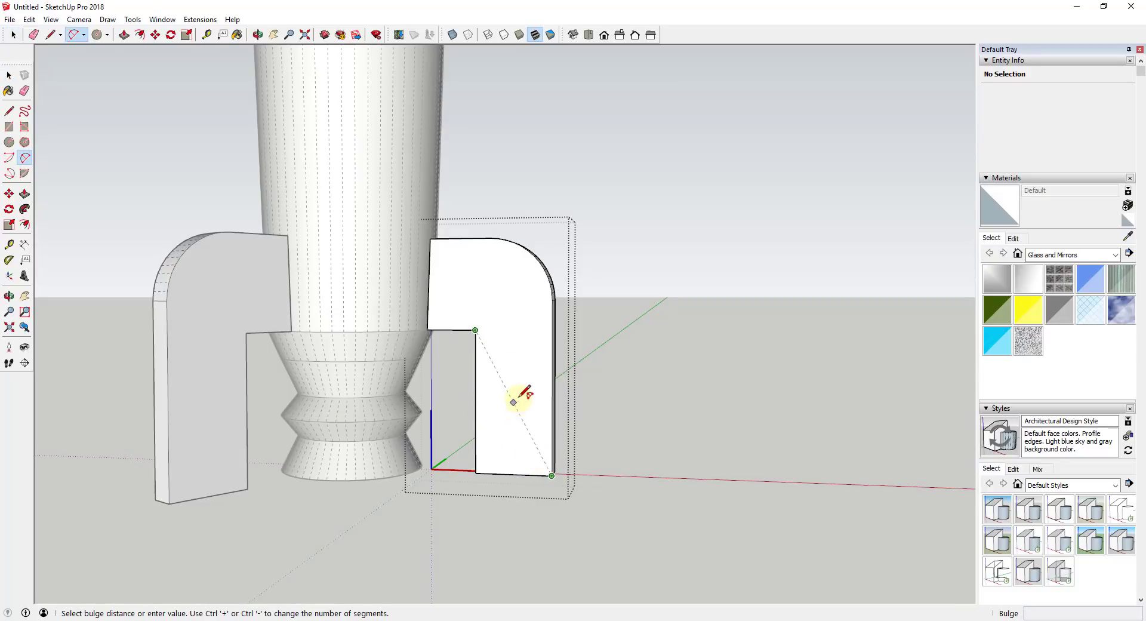
{"action": "key", "text": "Escape"}
Draw an arc from the fin's lower inner edge to its outer bottom corner and push away the area beneath it.
{"action": "left_click", "coordinate": [476, 361]}
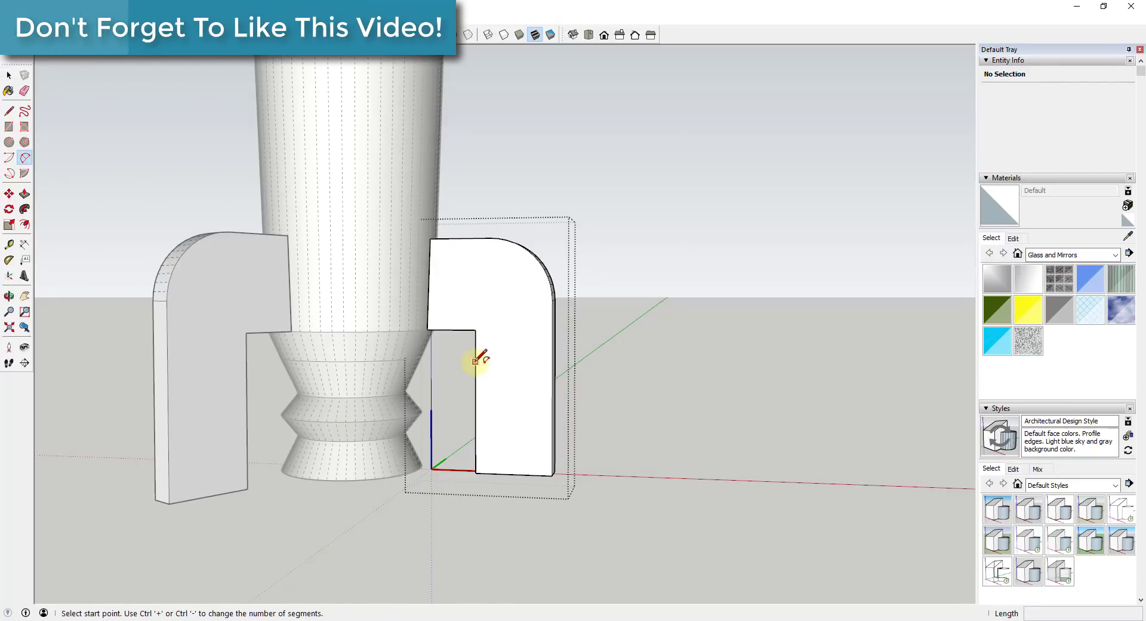
{"action": "left_click", "coordinate": [552, 475]}
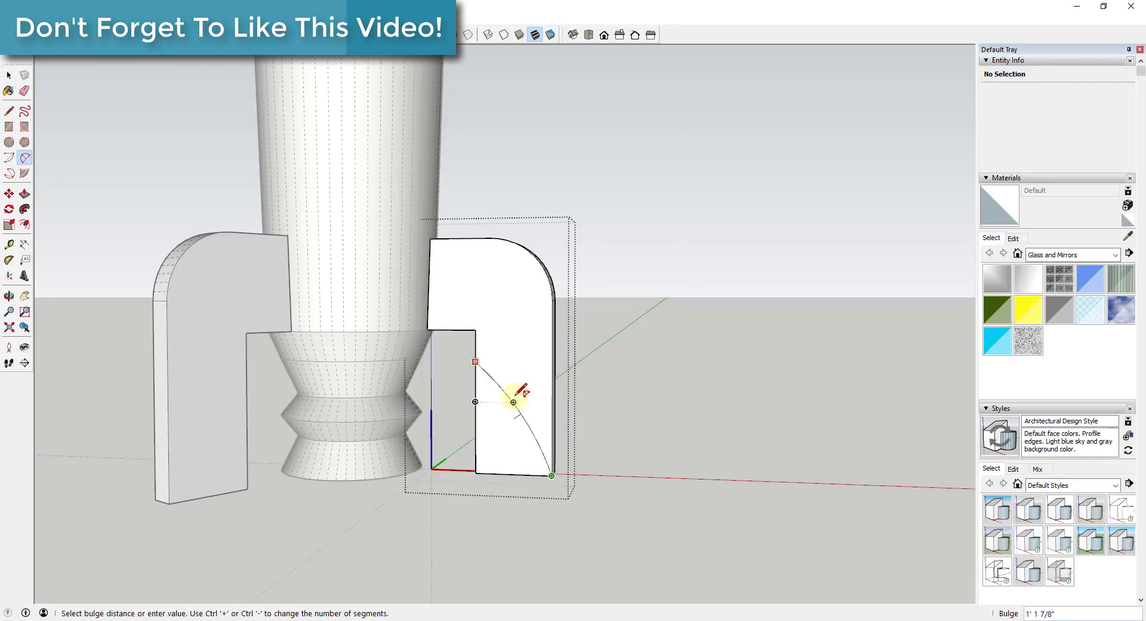
{"action": "left_click", "coordinate": [502, 376]}
{"action": "key", "text": "space"}
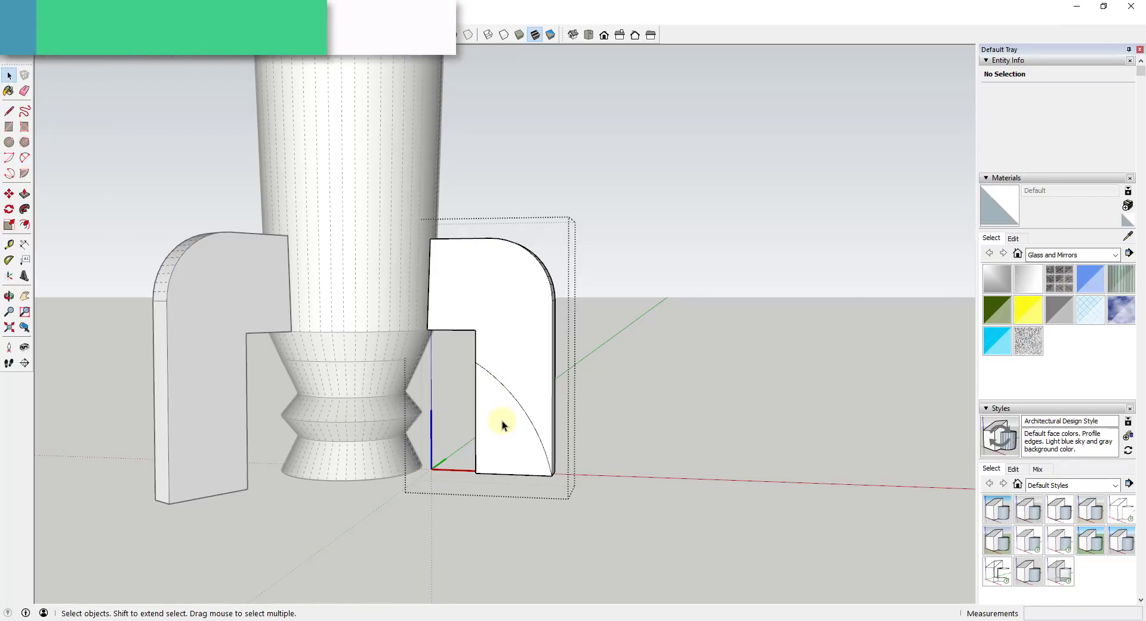
{"action": "key", "text": "p"}
{"action": "left_click", "coordinate": [506, 427]}
{"action": "left_click", "coordinate": [506, 427]}
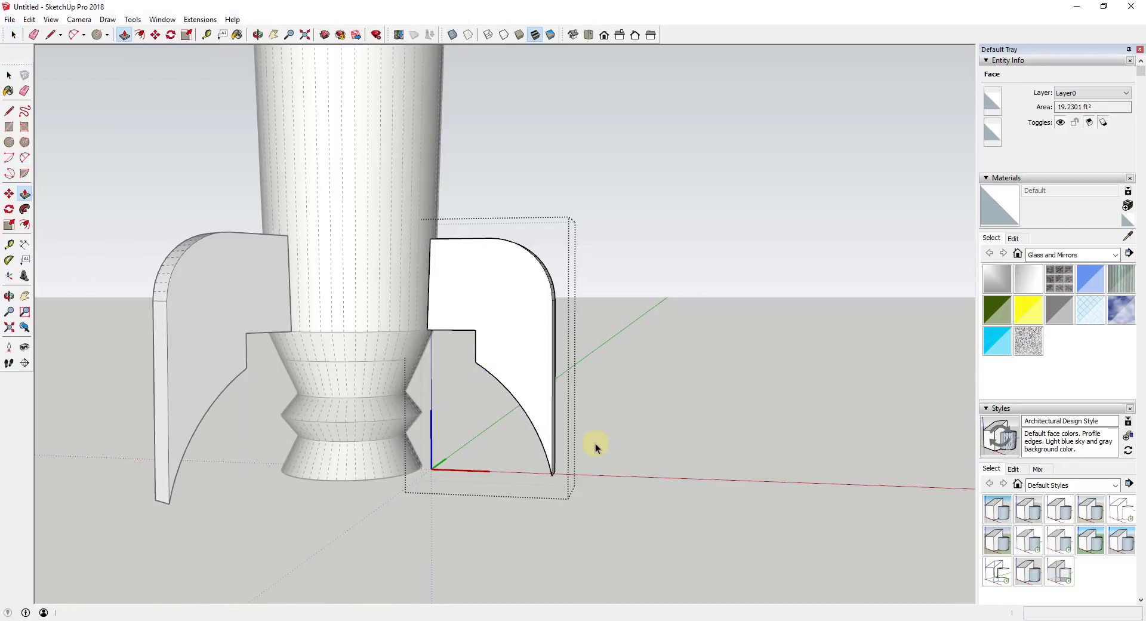
Try to scale the fin's narrow bottom end about its centre and close the component.
{"action": "key", "text": "o"}
{"action": "left_click_drag", "start_coordinate": [622, 412], "coordinate": [411, 457]}
{"action": "key", "text": "space"}
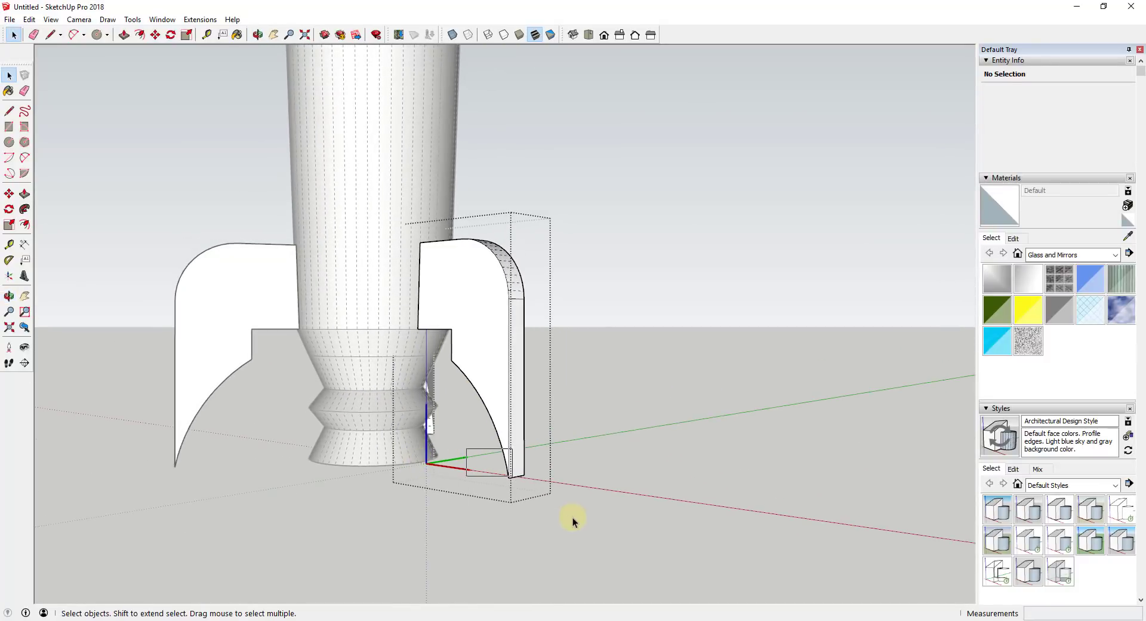
{"action": "left_click", "coordinate": [529, 485]}
{"action": "middle_click_drag", "start_coordinate": [529, 485], "coordinate": [409, 473]}
{"action": "scroll", "coordinate": [470, 464], "scroll_direction": "up", "scroll_amount": 5}
{"action": "key", "text": "s"}
{"action": "left_click_drag", "start_coordinate": [499, 461], "coordinate": [470, 458], "text": "ctrl"}
{"action": "middle_click_drag", "start_coordinate": [470, 458], "coordinate": [569, 391]}
{"action": "scroll", "coordinate": [585, 457], "scroll_direction": "down", "scroll_amount": 2}
{"action": "scroll", "coordinate": [614, 455], "scroll_direction": "up", "scroll_amount": 3}
{"action": "scroll", "coordinate": [645, 427], "scroll_direction": "down", "scroll_amount": 3}
{"action": "key", "text": "space"}
{"action": "left_click", "coordinate": [675, 427]}
{"action": "scroll", "coordinate": [675, 427], "scroll_direction": "down", "scroll_amount": 3}
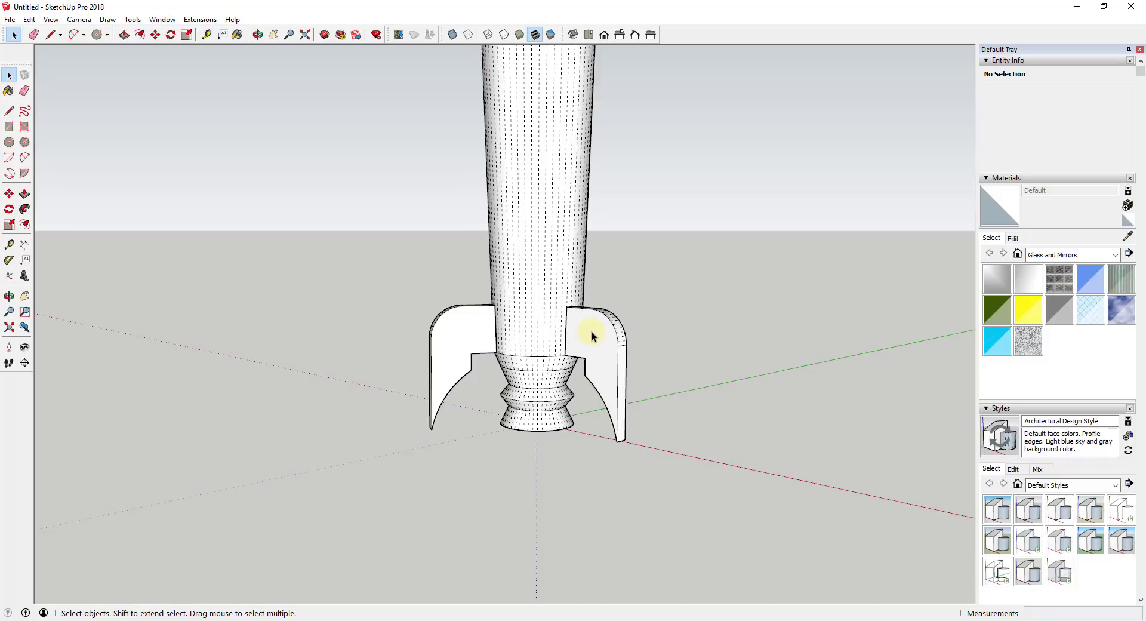
Try once more to scale the bottom end of the fin component to vary the fins' thickness.
{"action": "scroll", "coordinate": [585, 341], "scroll_direction": "down", "scroll_amount": 5}
{"action": "middle_click_drag", "start_coordinate": [596, 331], "coordinate": [639, 294]}
{"action": "scroll", "coordinate": [545, 341], "scroll_direction": "up", "scroll_amount": 10}
{"action": "middle_click_drag", "start_coordinate": [575, 402], "coordinate": [587, 438]}
{"action": "middle_click_drag", "start_coordinate": [592, 288], "coordinate": [585, 389]}
{"action": "scroll", "coordinate": [621, 311], "scroll_direction": "down", "scroll_amount": 5}
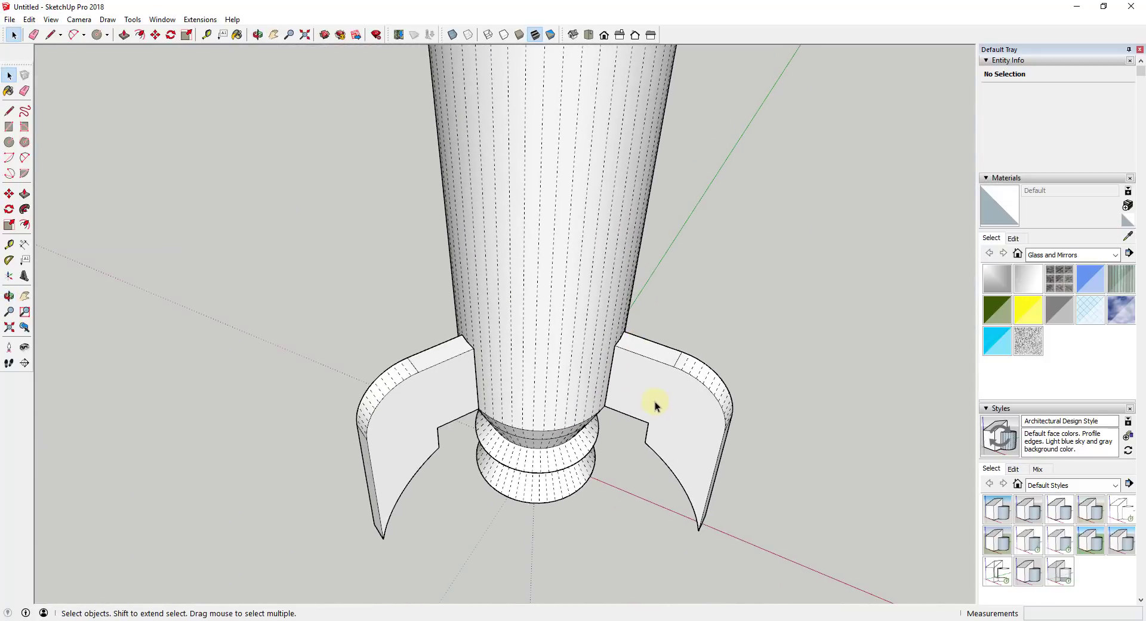
{"action": "scroll", "coordinate": [658, 404], "scroll_direction": "up", "scroll_amount": 2}
{"action": "middle_click_drag", "start_coordinate": [657, 404], "coordinate": [569, 415]}
{"action": "key", "text": "s"}
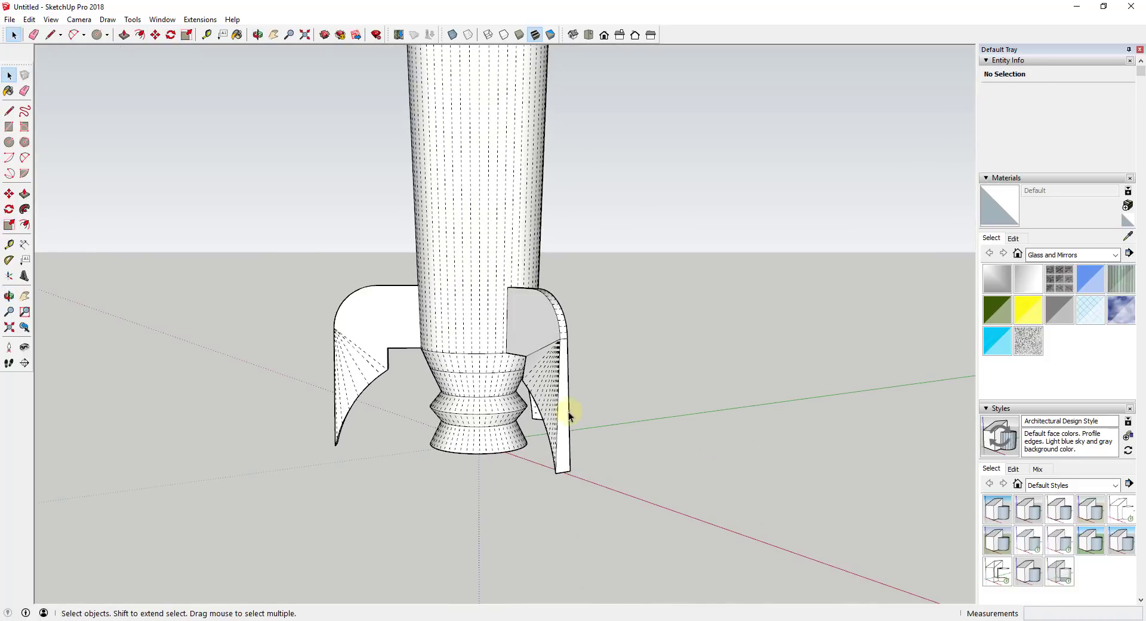
{"action": "scroll", "coordinate": [609, 411], "scroll_direction": "down", "scroll_amount": 3}
{"action": "left_click", "coordinate": [640, 407]}
Examine the whole rocket and its three fins from the side, from below and from above.
{"action": "middle_click_drag", "start_coordinate": [591, 394], "coordinate": [576, 363]}
{"action": "scroll", "coordinate": [593, 356], "scroll_direction": "up", "scroll_amount": 2}
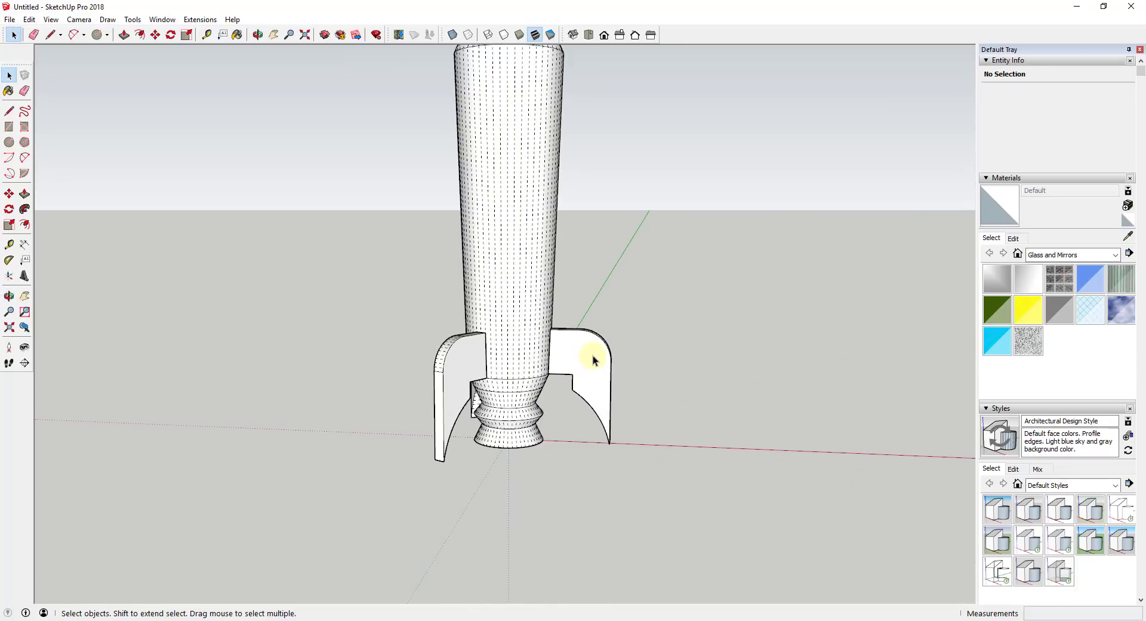
{"action": "scroll", "coordinate": [593, 356], "scroll_direction": "down", "scroll_amount": 6}
{"action": "middle_click_drag", "start_coordinate": [691, 358], "coordinate": [555, 309]}
{"action": "scroll", "coordinate": [577, 385], "scroll_direction": "up", "scroll_amount": 4}
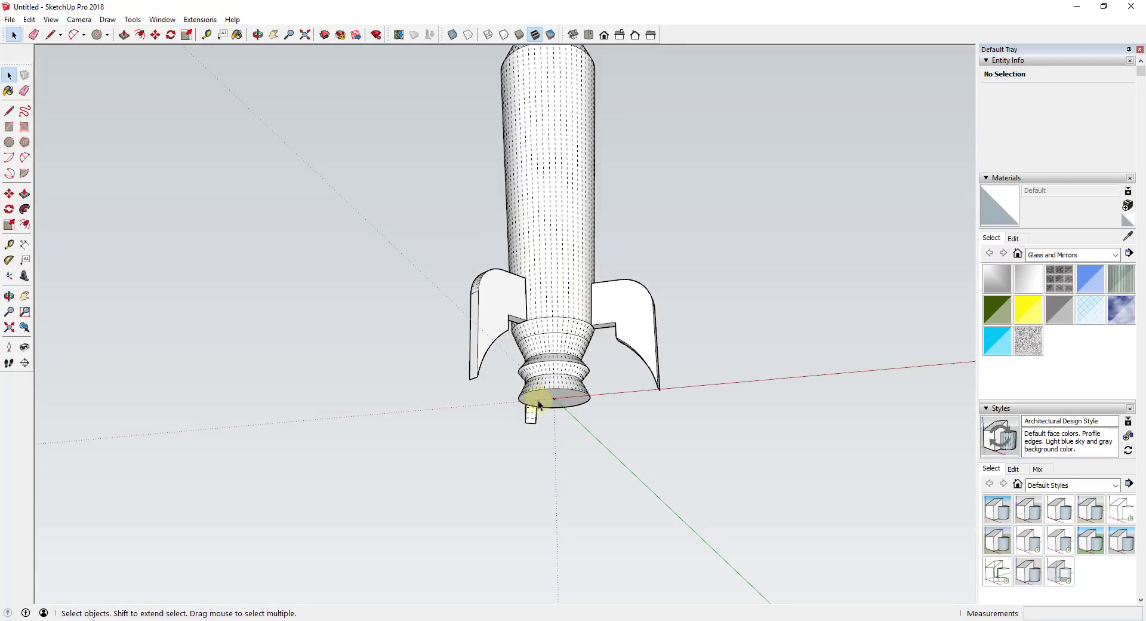
{"action": "scroll", "coordinate": [539, 405], "scroll_direction": "down", "scroll_amount": 2}
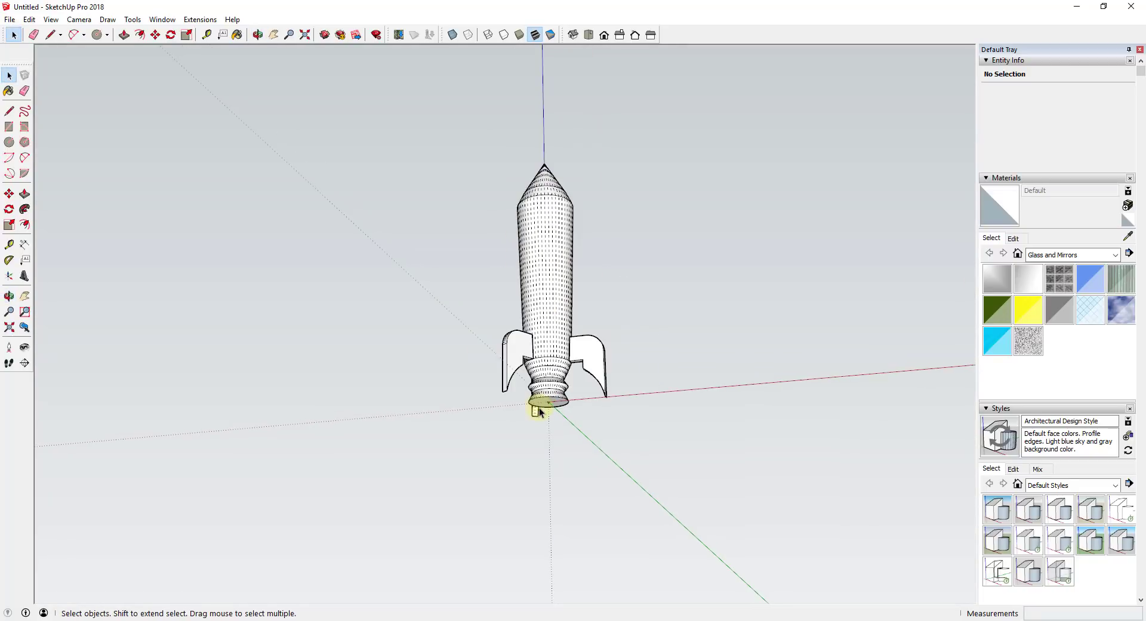
{"action": "left_click", "coordinate": [578, 366]}
{"action": "middle_click_drag", "start_coordinate": [578, 366], "coordinate": [550, 243]}
{"action": "scroll", "coordinate": [555, 314], "scroll_direction": "up", "scroll_amount": 4}
{"action": "middle_click_drag", "start_coordinate": [555, 314], "coordinate": [492, 352]}
{"action": "scroll", "coordinate": [530, 370], "scroll_direction": "down", "scroll_amount": 4}
Draw short connected lines from facet to facet across the middle of the nose cone to begin a window's upper edge.
{"action": "key", "text": "l"}
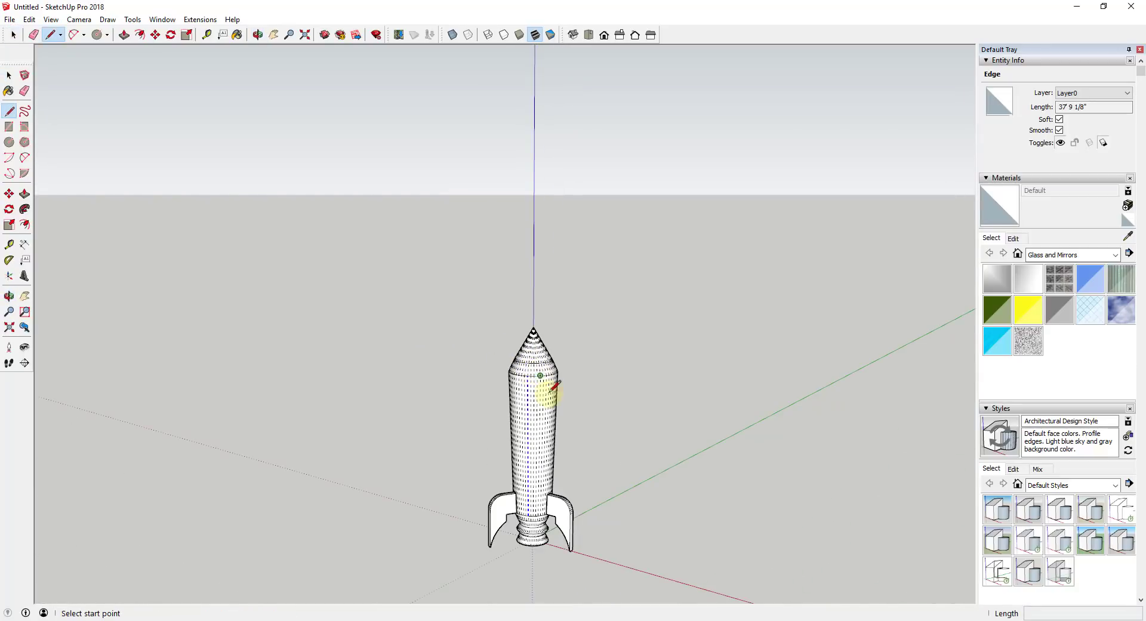
{"action": "scroll", "coordinate": [542, 493], "scroll_direction": "up", "scroll_amount": 3}
{"action": "scroll", "coordinate": [543, 266], "scroll_direction": "up", "scroll_amount": 4}
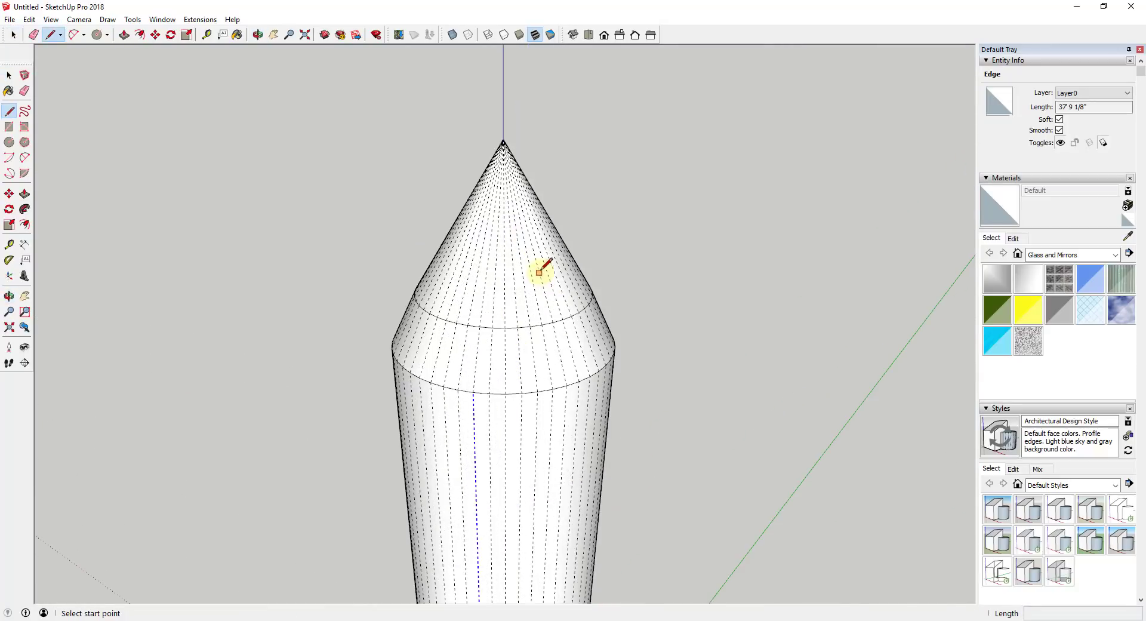
{"action": "left_click", "coordinate": [523, 231]}
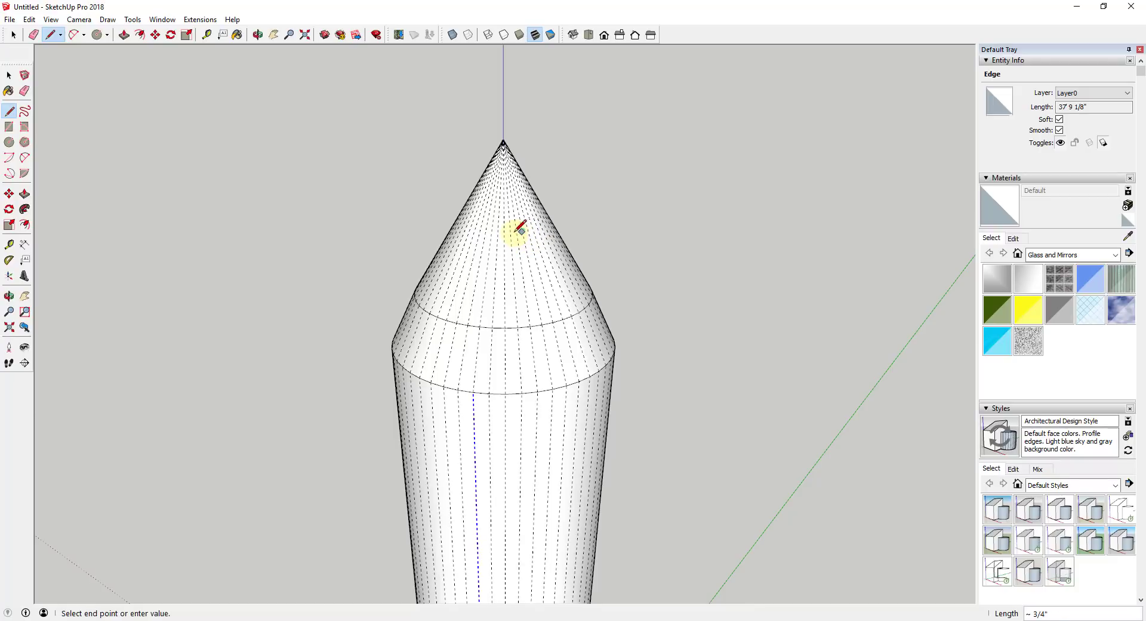
{"action": "scroll", "coordinate": [519, 229], "scroll_direction": "up", "scroll_amount": 2}
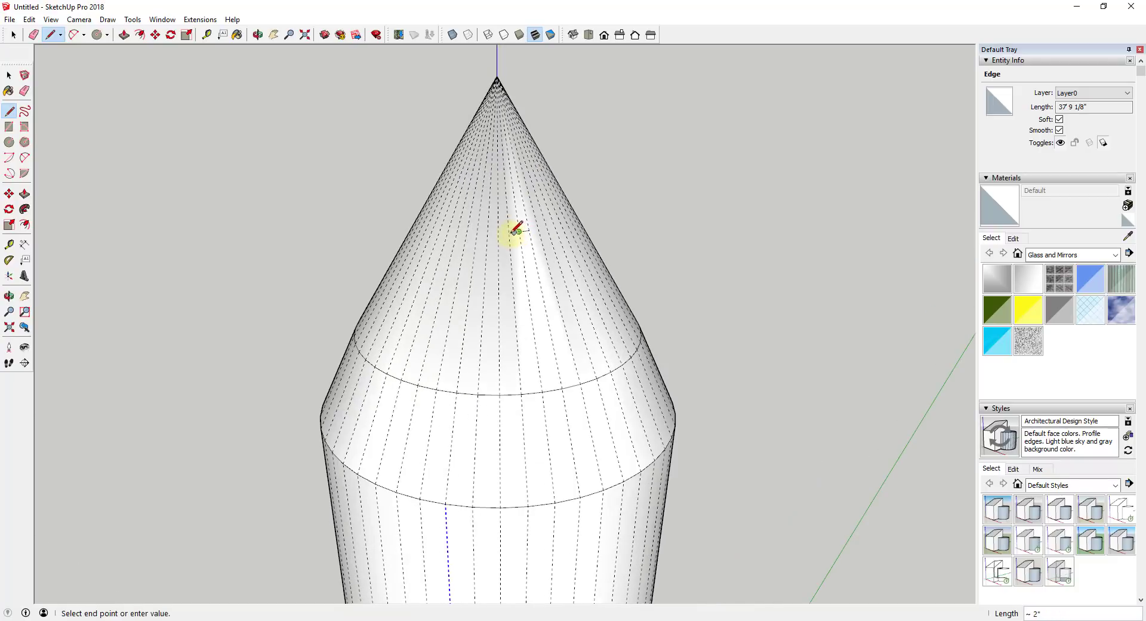
{"action": "left_click", "coordinate": [509, 231]}
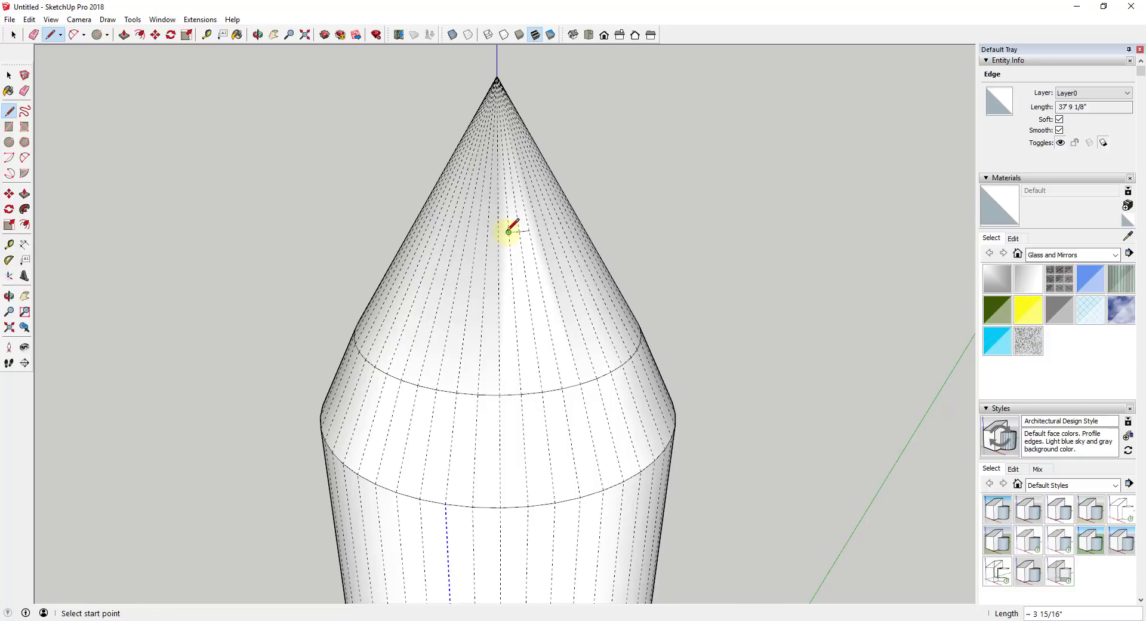
{"action": "left_click", "coordinate": [498, 231]}
{"action": "left_click", "coordinate": [492, 228]}
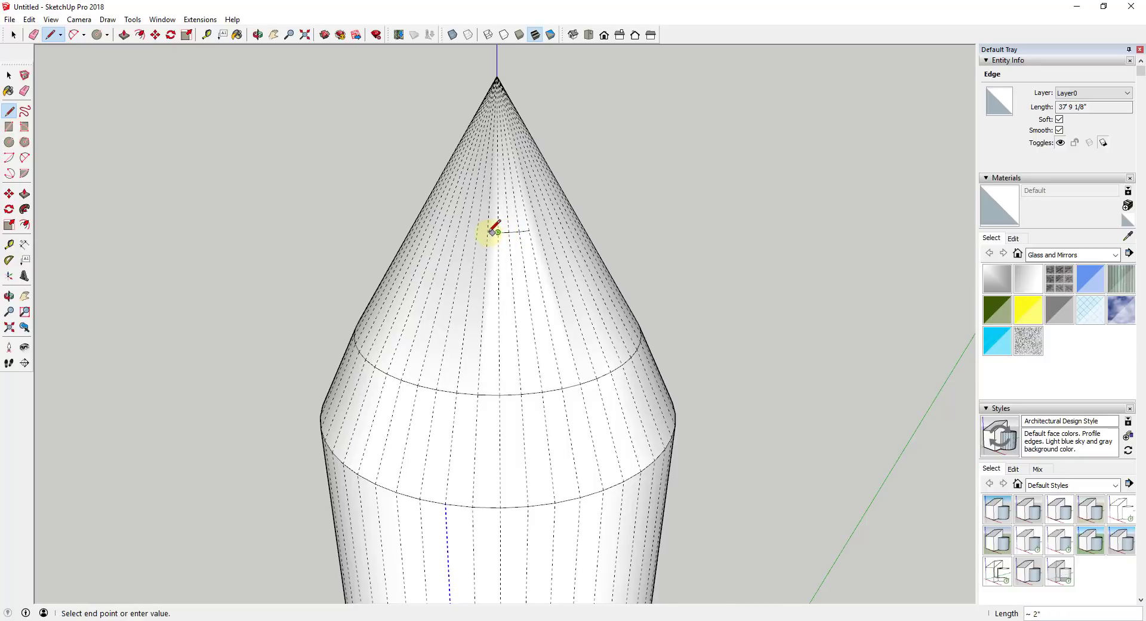
{"action": "left_click", "coordinate": [487, 230]}
{"action": "left_click", "coordinate": [487, 231]}
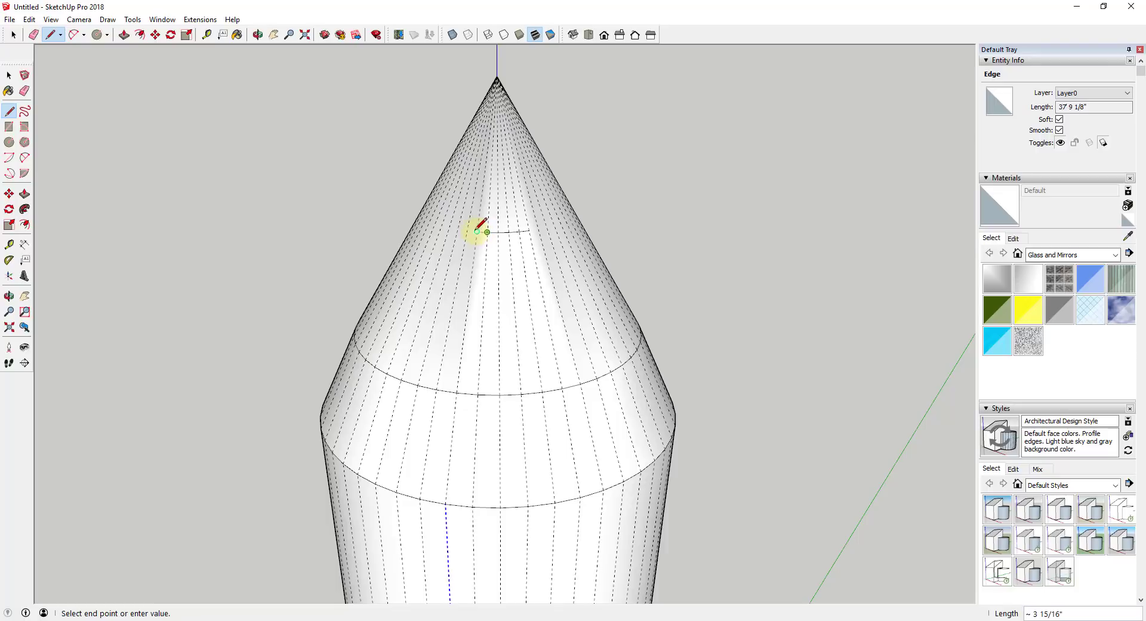
{"action": "left_click", "coordinate": [477, 231]}
{"action": "left_click", "coordinate": [477, 231]}
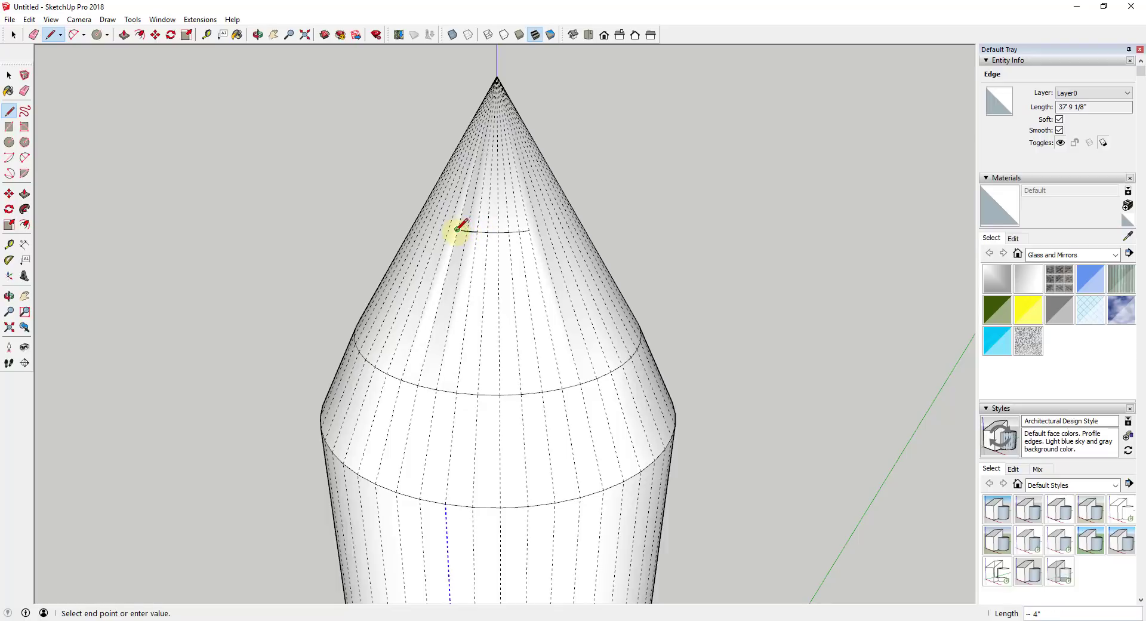
Extend the chain of lines across the next facets of the nose cone to complete the window's upper edge.
{"action": "scroll", "coordinate": [457, 227], "scroll_direction": "up", "scroll_amount": 5}
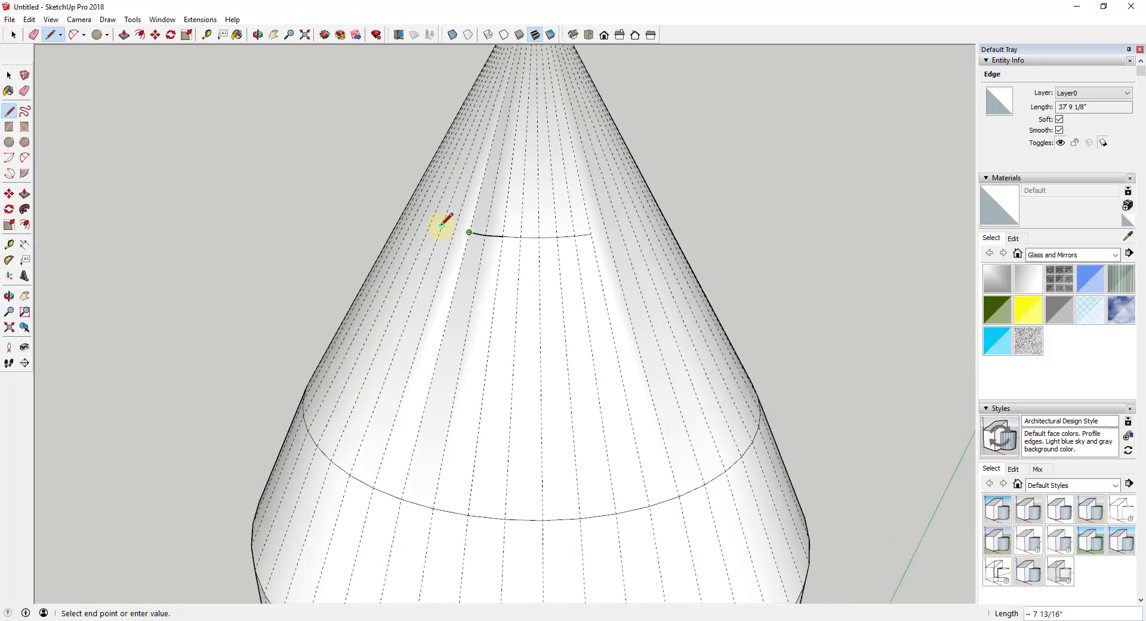
{"action": "mouse_move", "coordinate": [468, 231]}
{"action": "middle_mouse_down"}
{"action": "mouse_move", "coordinate": [579, 335]}
{"action": "mouse_move", "coordinate": [656, 348]}
{"action": "mouse_move", "coordinate": [599, 322]}
{"action": "middle_mouse_up"}
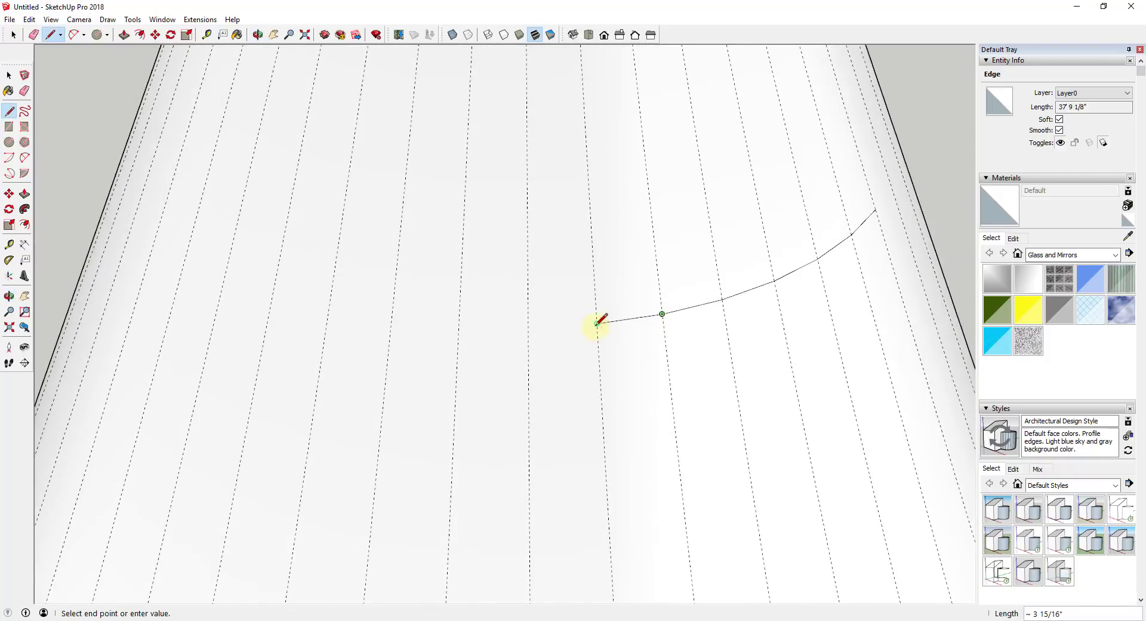
{"action": "left_click", "coordinate": [528, 326]}
{"action": "left_click", "coordinate": [527, 327]}
{"action": "left_click", "coordinate": [458, 325]}
{"action": "left_click", "coordinate": [459, 325]}
{"action": "left_click", "coordinate": [392, 317]}
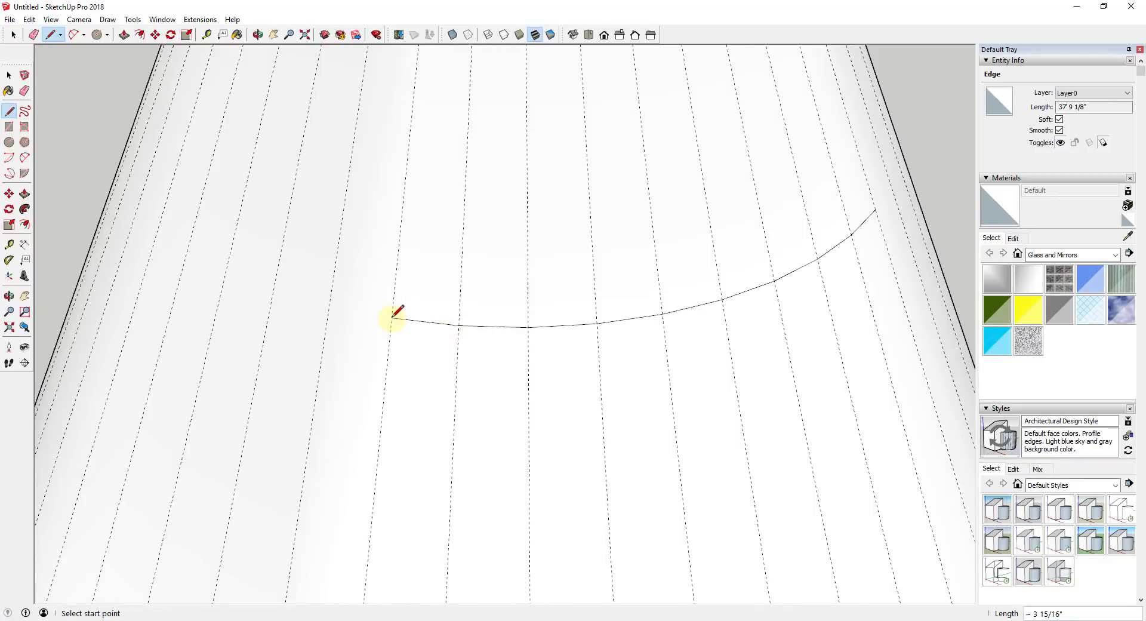
Draw the window's side edges along the facet lines and its curved lower edge to close the outline on the nose cone.
{"action": "scroll", "coordinate": [391, 315], "scroll_direction": "down", "scroll_amount": 4}
{"action": "left_click", "coordinate": [392, 315]}
{"action": "scroll", "coordinate": [376, 472], "scroll_direction": "down", "scroll_amount": 3}
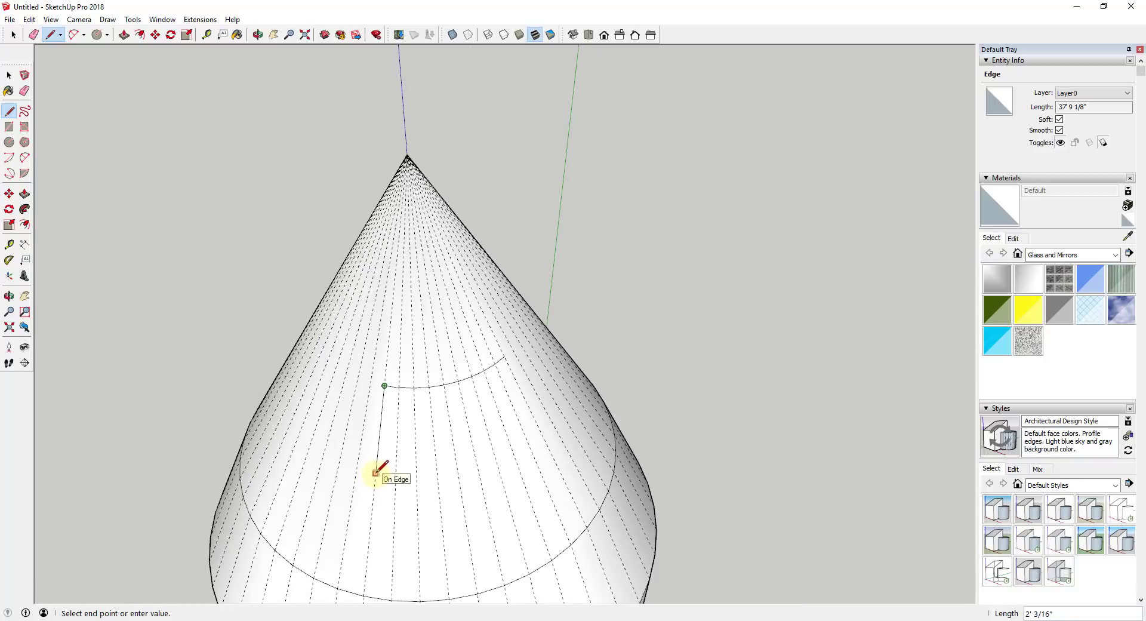
{"action": "left_click", "coordinate": [374, 493]}
{"action": "left_click", "coordinate": [395, 495]}
{"action": "left_click", "coordinate": [396, 494]}
{"action": "left_click", "coordinate": [505, 474]}
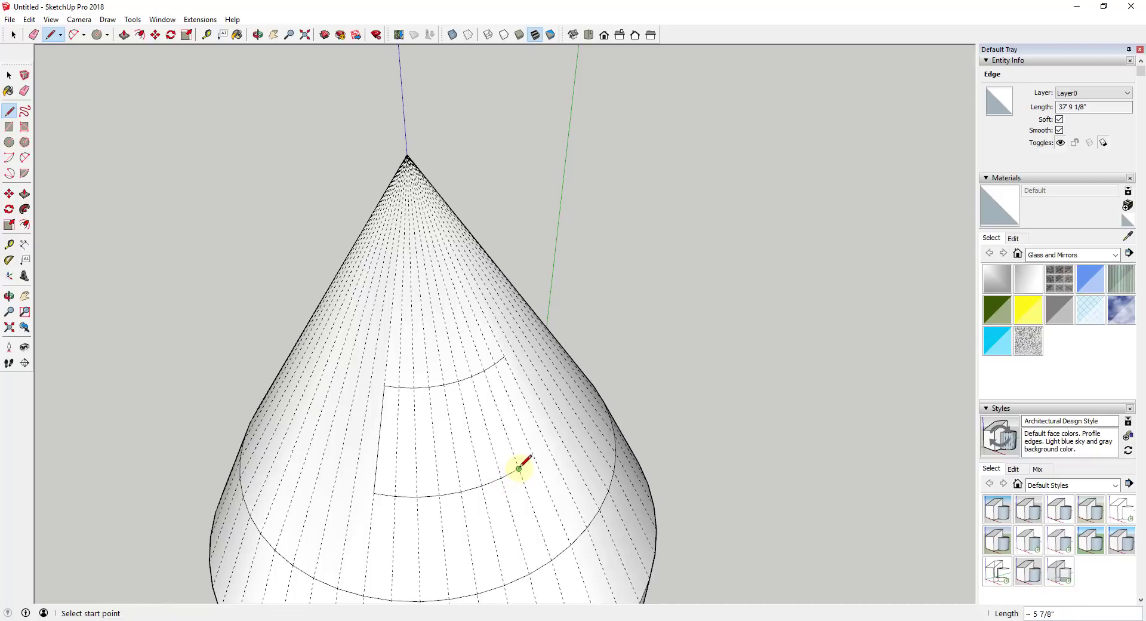
{"action": "left_click", "coordinate": [518, 468]}
{"action": "left_click", "coordinate": [534, 457]}
{"action": "left_click", "coordinate": [547, 446]}
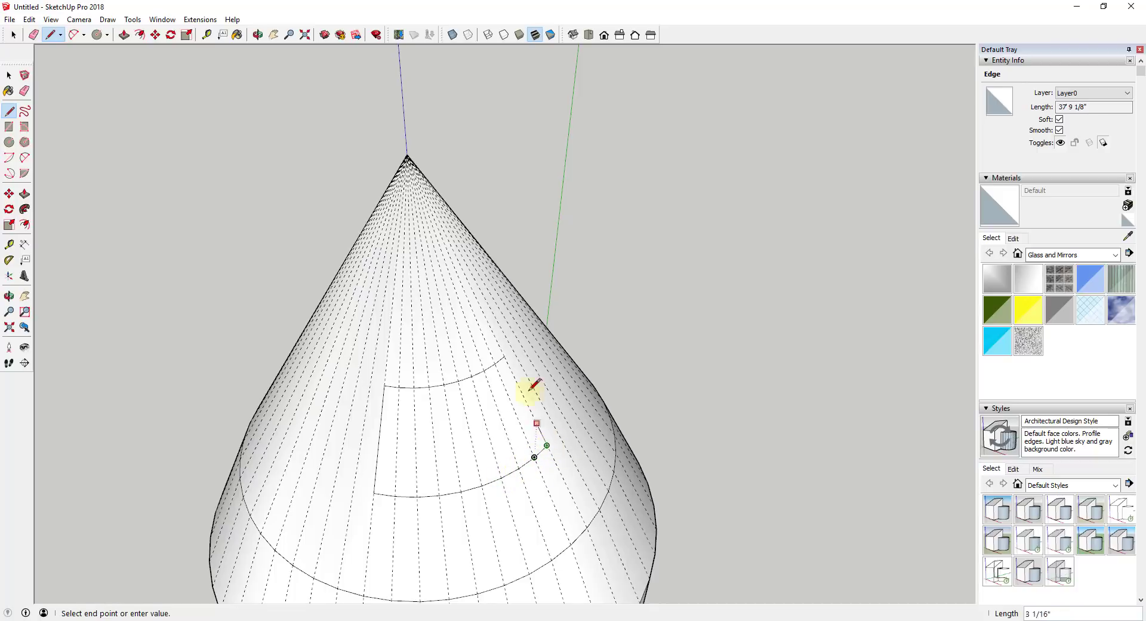
{"action": "key", "text": "space"}
Turn off the display of hidden geometry and select the window surface on the nose cone.
{"action": "left_click", "coordinate": [504, 406]}
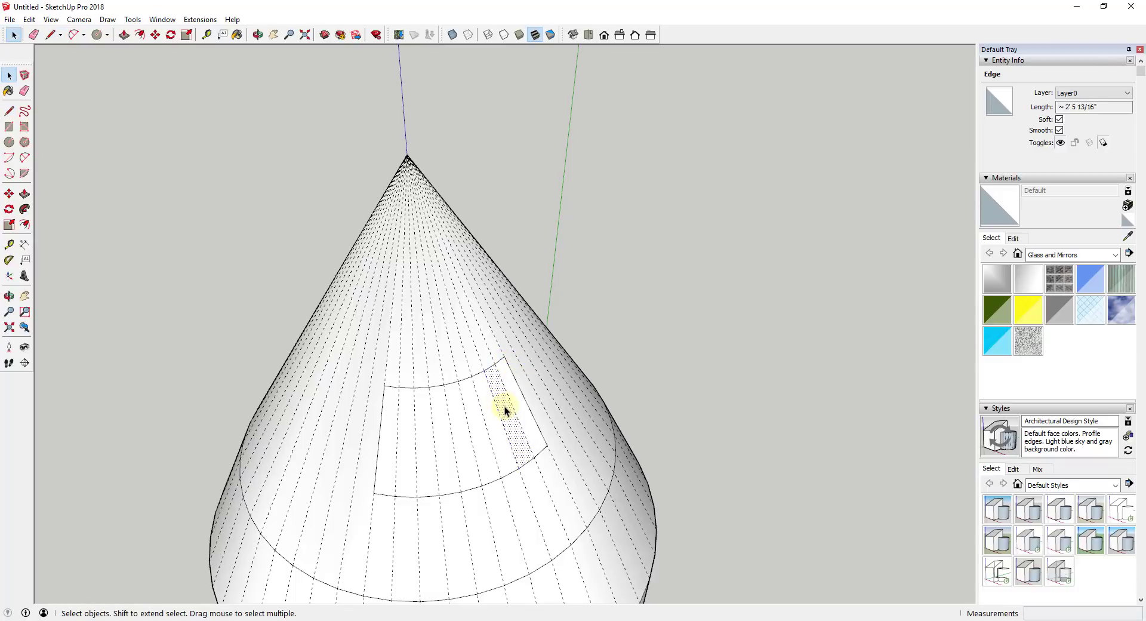
{"action": "left_click", "coordinate": [79, 20]}
{"action": "mouse_move", "coordinate": [51, 19]}
{"action": "left_click", "coordinate": [89, 60]}
{"action": "middle_click_drag", "start_coordinate": [441, 424], "coordinate": [525, 369]}
{"action": "scroll", "coordinate": [525, 369], "scroll_direction": "down", "scroll_amount": 3}
{"action": "left_click", "coordinate": [538, 303]}
{"action": "scroll", "coordinate": [562, 345], "scroll_direction": "down", "scroll_amount": 3}
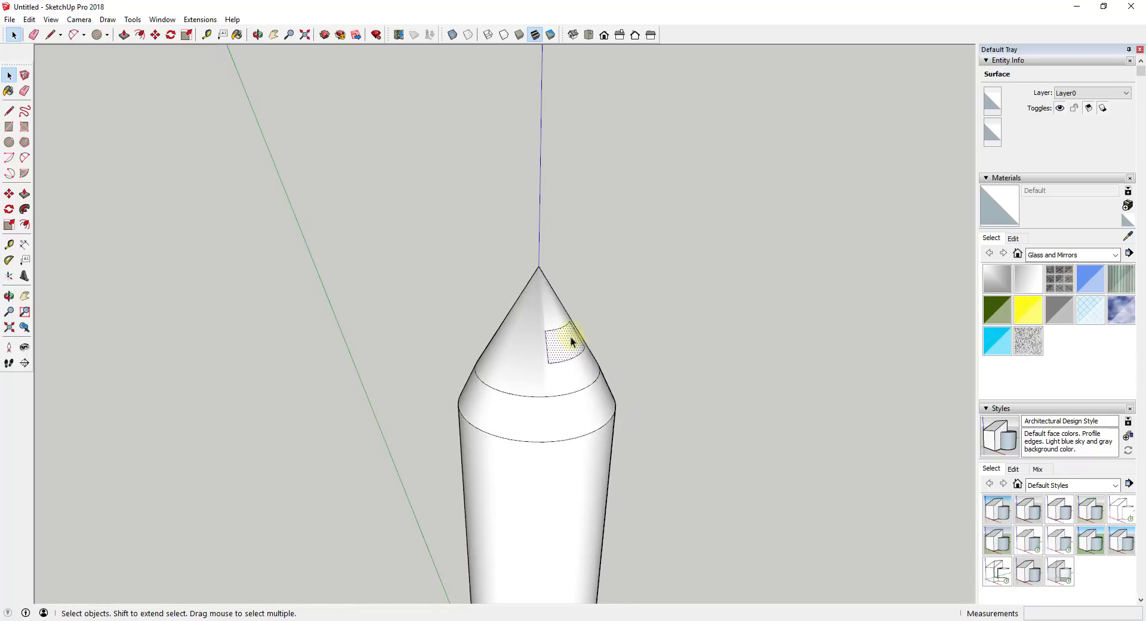
{"action": "scroll", "coordinate": [560, 338], "scroll_direction": "up", "scroll_amount": 6}
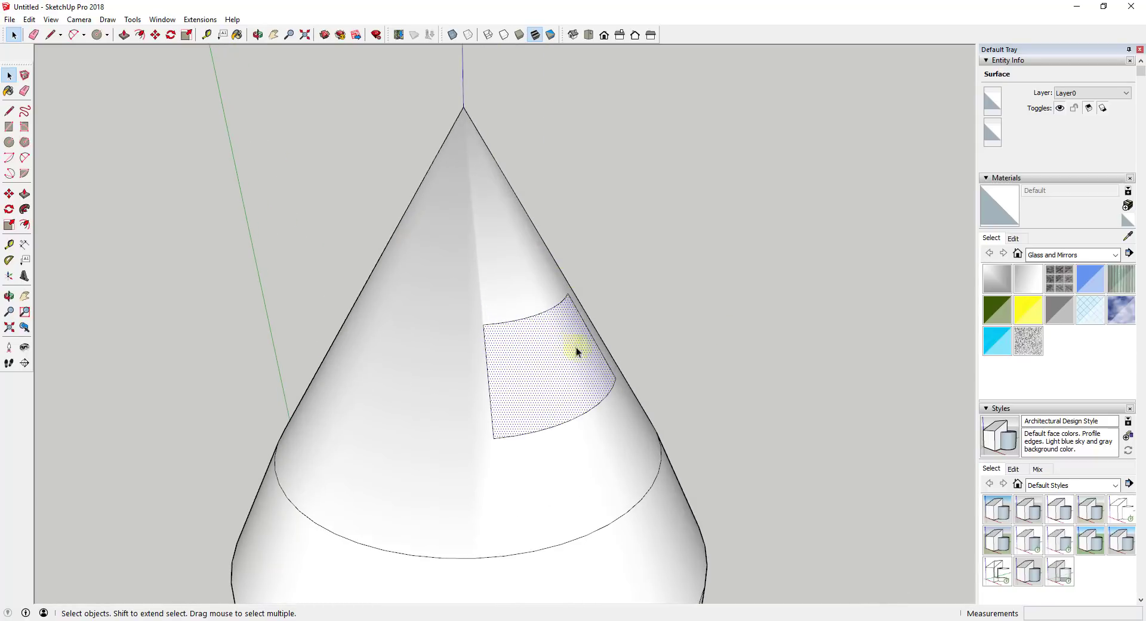
Paint the nose cone window with 0136_Charcoal from the Colors-Named materials.
{"action": "left_click", "coordinate": [1073, 254]}
{"action": "scroll", "coordinate": [1066, 281], "scroll_direction": "up", "scroll_amount": 5}
{"action": "left_click", "coordinate": [1061, 299]}
{"action": "scroll", "coordinate": [1074, 328], "scroll_direction": "down", "scroll_amount": 15}
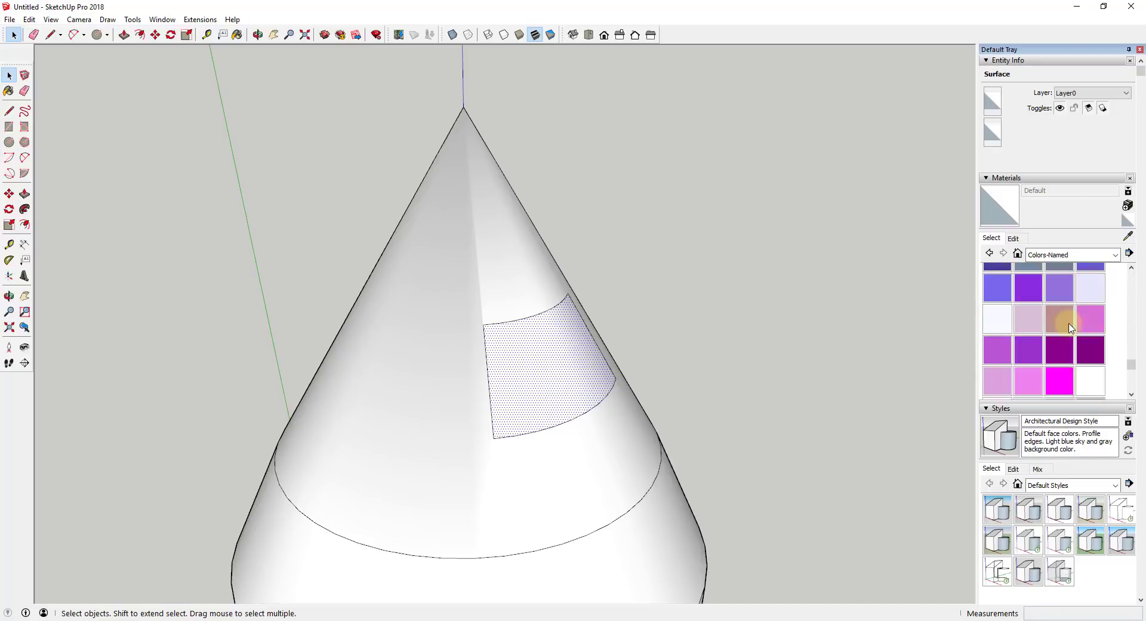
{"action": "left_click", "coordinate": [1089, 361]}
{"action": "left_click", "coordinate": [563, 365]}
{"action": "scroll", "coordinate": [549, 248], "scroll_direction": "down", "scroll_amount": 8}
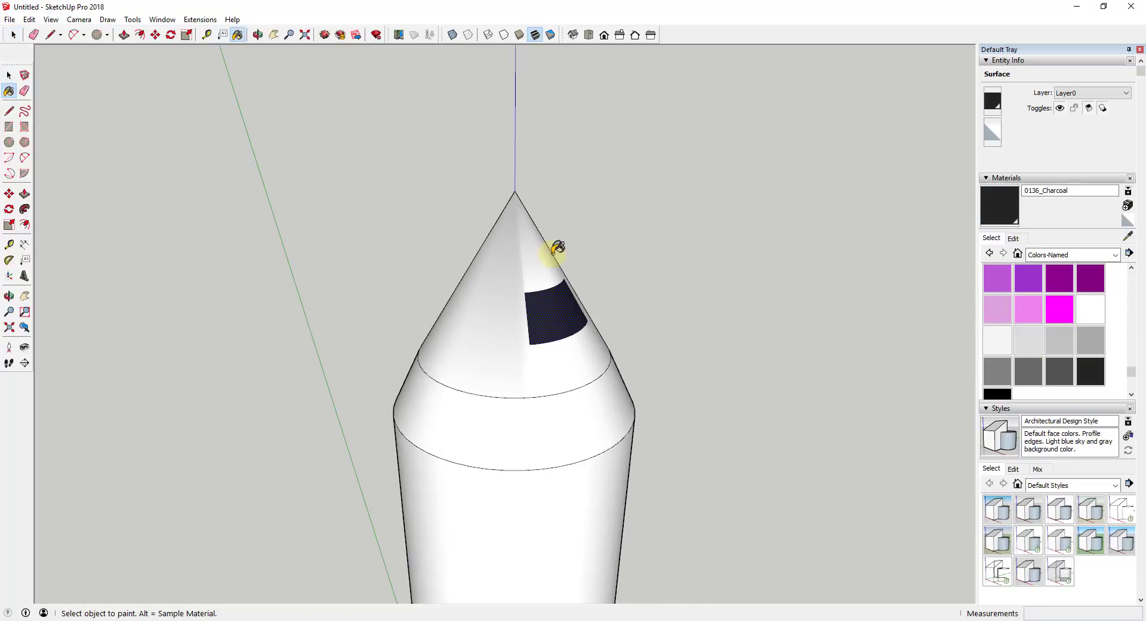
{"action": "key", "text": "space"}
{"action": "middle_click_drag", "start_coordinate": [573, 276], "coordinate": [561, 327]}
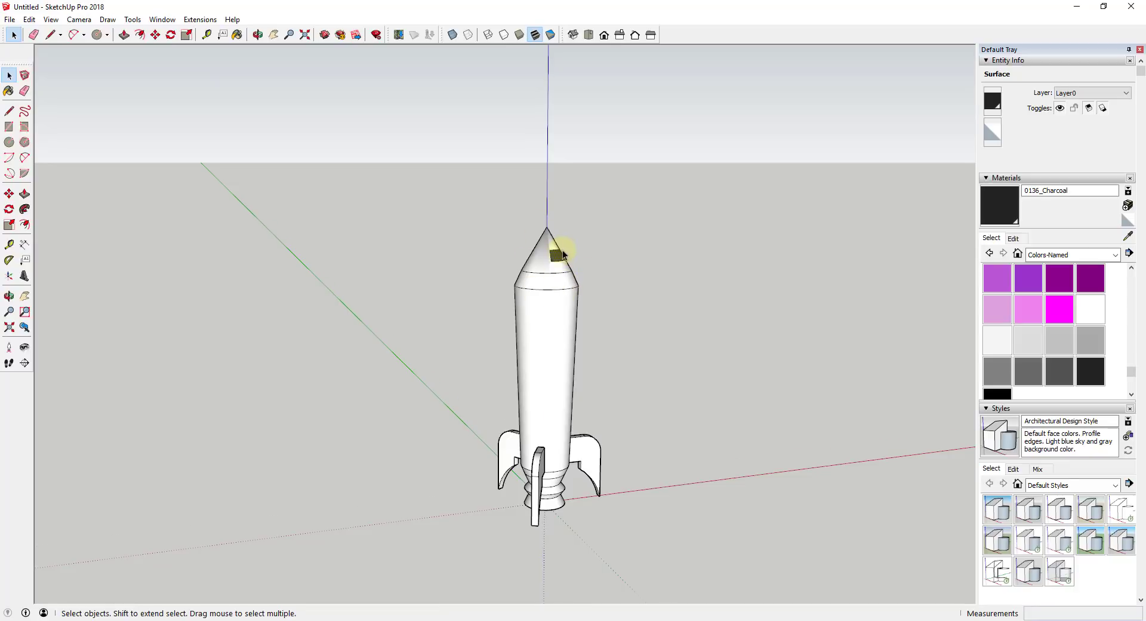
{"action": "middle_click_drag", "start_coordinate": [563, 254], "coordinate": [536, 250]}
{"action": "scroll", "coordinate": [538, 262], "scroll_direction": "up", "scroll_amount": 2}
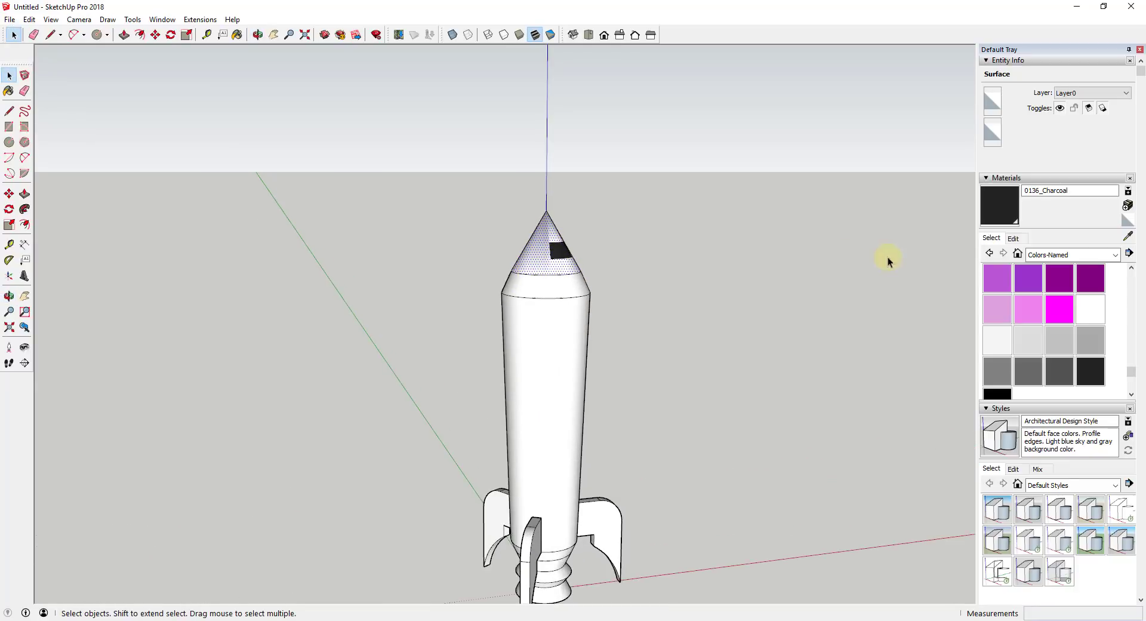
{"action": "left_click", "coordinate": [1028, 309]}
{"action": "left_click", "coordinate": [548, 246]}
{"action": "key", "text": "ctrl+z"}
{"action": "scroll", "coordinate": [568, 248], "scroll_direction": "down", "scroll_amount": 3}
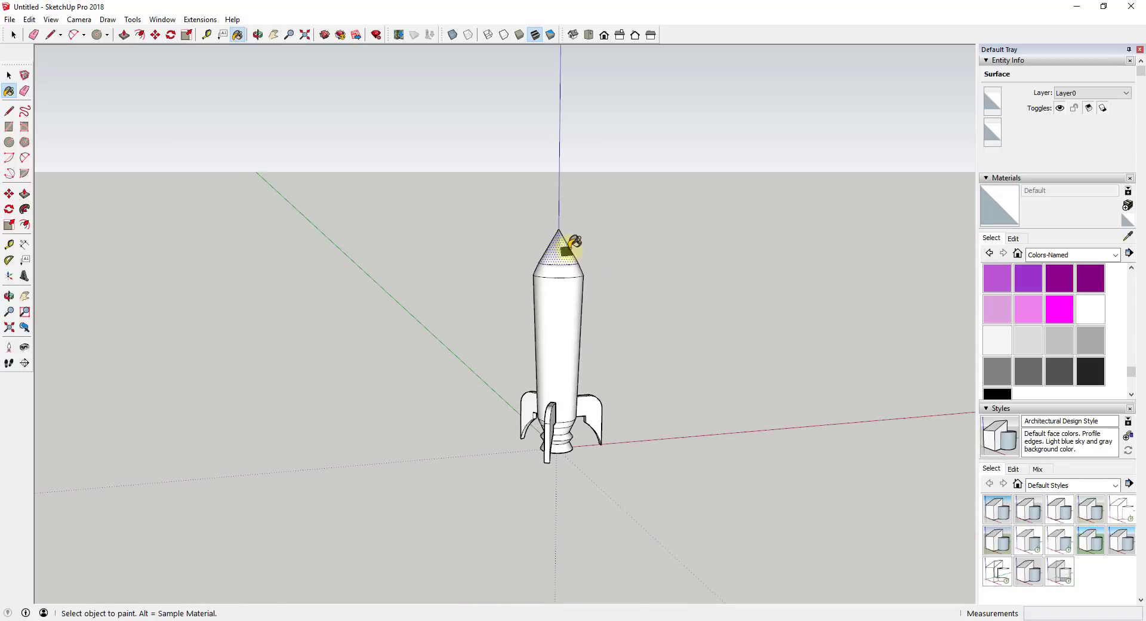
Scale down the circular bottom face of the rocket's base to taper its lowest ring.
{"action": "scroll", "coordinate": [581, 332], "scroll_direction": "up", "scroll_amount": 2}
{"action": "mouse_move", "coordinate": [581, 333]}
{"action": "middle_mouse_down"}
{"action": "mouse_move", "coordinate": [481, 325]}
{"action": "mouse_move", "coordinate": [540, 286]}
{"action": "middle_mouse_up"}
{"action": "key", "text": "space"}
{"action": "scroll", "coordinate": [537, 512], "scroll_direction": "up", "scroll_amount": 3}
{"action": "scroll", "coordinate": [547, 545], "scroll_direction": "down", "scroll_amount": 3}
{"action": "left_click", "coordinate": [550, 548]}
{"action": "key", "text": "s"}
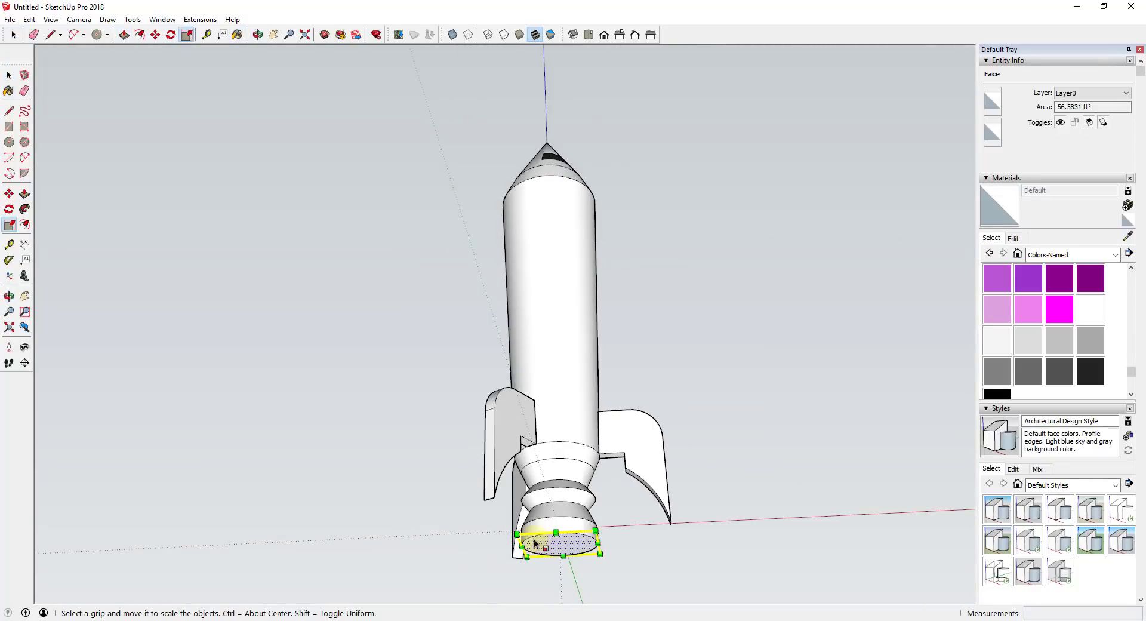
{"action": "left_click_drag", "start_coordinate": [524, 539], "coordinate": [526, 539]}
{"action": "key", "text": "space"}
Move the lowest ring of the base vertically so that its underside aligns with the fin tips.
{"action": "key", "text": "o"}
{"action": "left_click_drag", "start_coordinate": [617, 468], "coordinate": [600, 586]}
{"action": "middle_click_drag", "start_coordinate": [600, 586], "coordinate": [508, 520]}
{"action": "scroll", "coordinate": [546, 534], "scroll_direction": "up", "scroll_amount": 3}
{"action": "triple_click", "coordinate": [571, 536]}
{"action": "key", "text": "m"}
{"action": "left_click", "coordinate": [556, 542]}
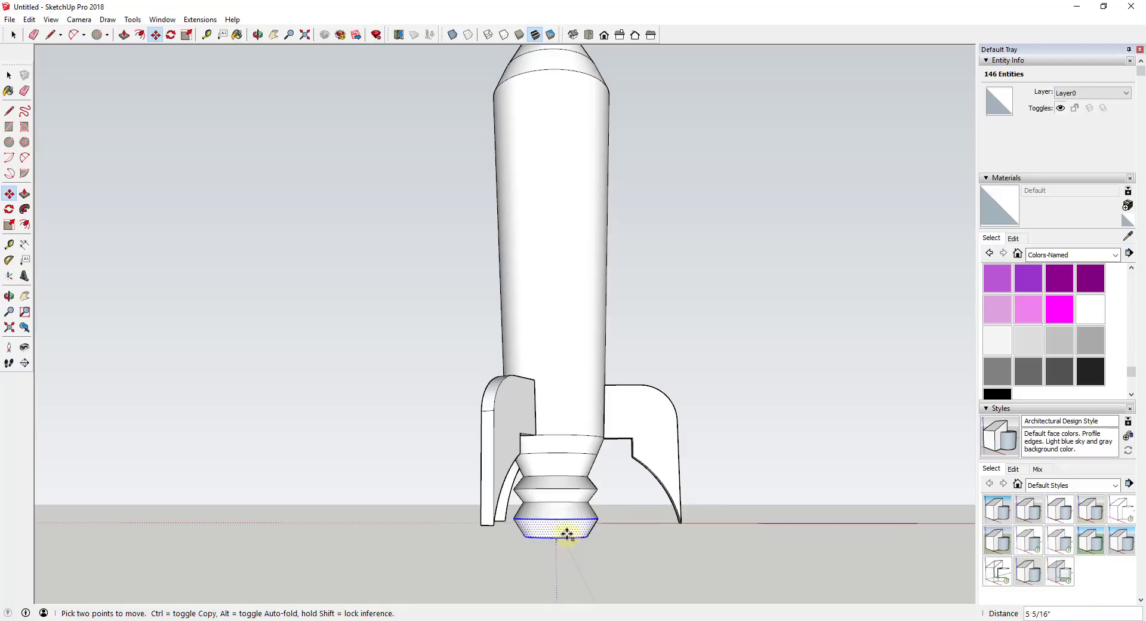
{"action": "left_click", "coordinate": [684, 526]}
Select all the grooved rings of the base and scale them vertically to raise the underside slightly above the fin tips.
{"action": "middle_click_drag", "start_coordinate": [686, 530], "coordinate": [589, 524]}
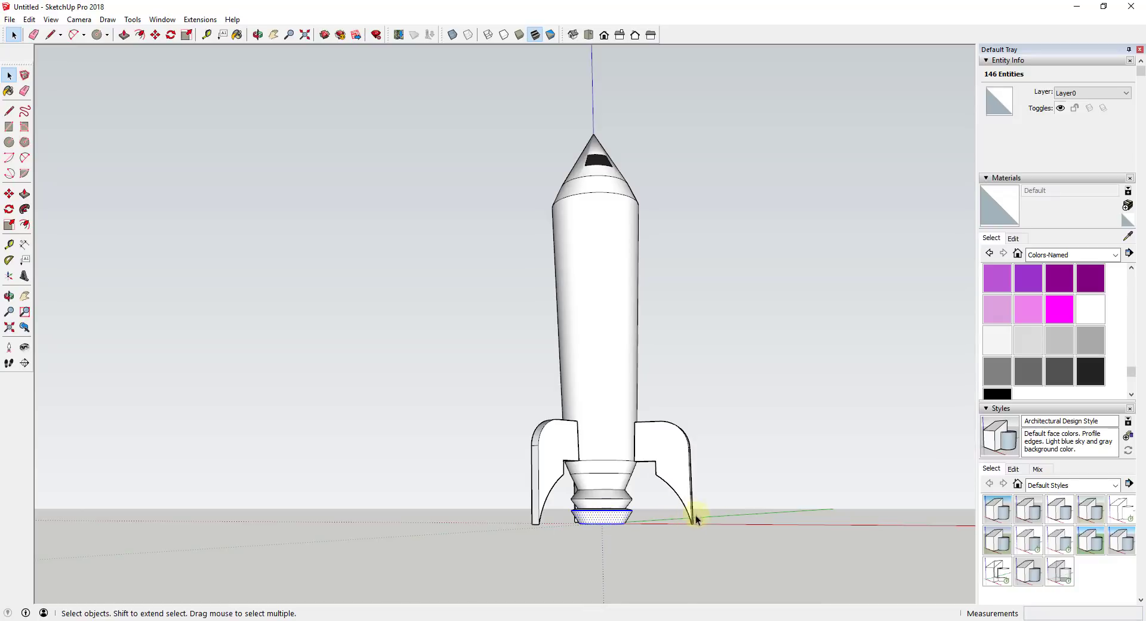
{"action": "middle_click_drag", "start_coordinate": [605, 478], "coordinate": [553, 446]}
{"action": "left_click_drag", "start_coordinate": [550, 460], "coordinate": [678, 535]}
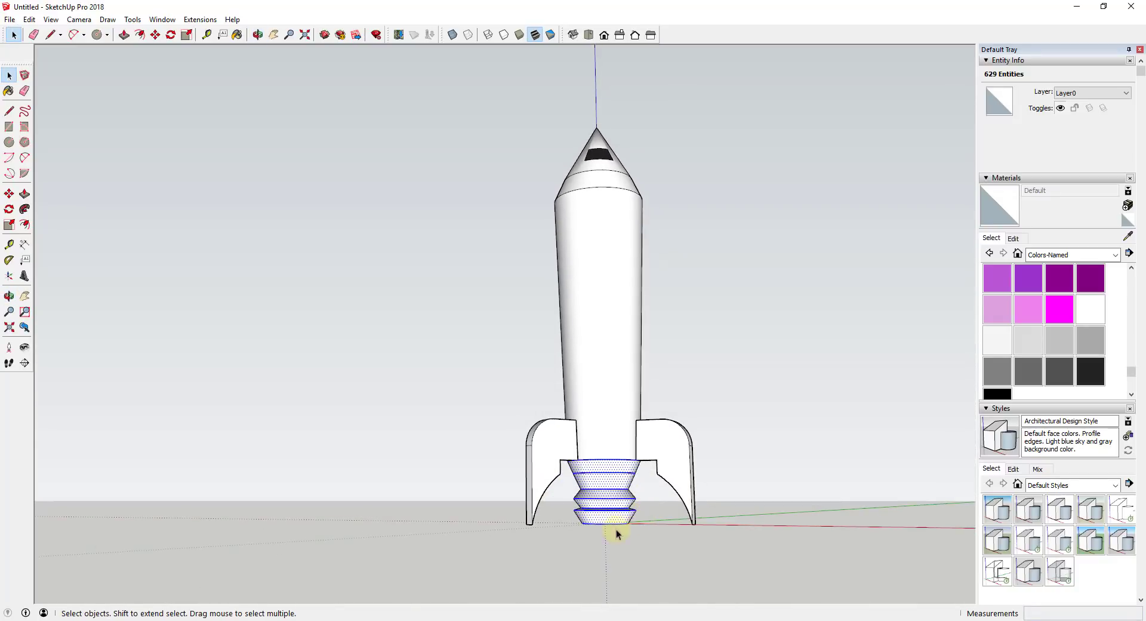
{"action": "middle_click_drag", "start_coordinate": [634, 520], "coordinate": [645, 468]}
{"action": "key", "text": "s"}
{"action": "left_click_drag", "start_coordinate": [604, 526], "coordinate": [603, 516]}
{"action": "key", "text": "space"}
{"action": "left_click", "coordinate": [661, 520]}
Scale the lowest ring of the base to make it narrower than the rings above.
{"action": "middle_click_drag", "start_coordinate": [660, 519], "coordinate": [568, 506]}
{"action": "left_click", "coordinate": [586, 507]}
{"action": "key", "text": "s"}
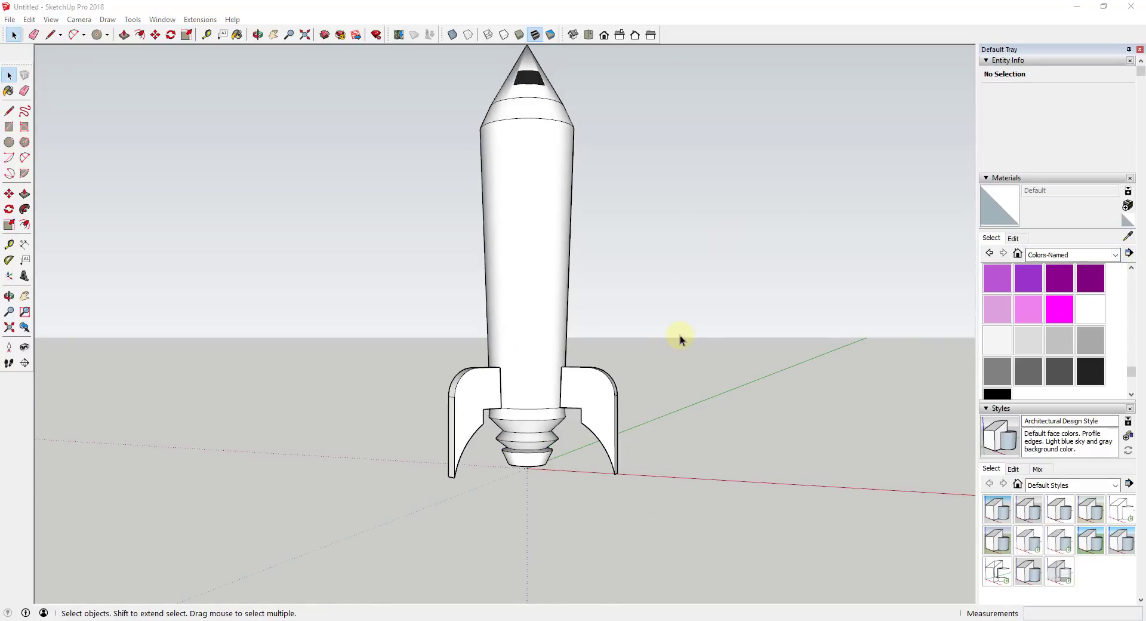
Save the model as Rocket Ship Model.
{"action": "middle_click_drag", "start_coordinate": [679, 335], "coordinate": [672, 335]}
{"action": "scroll", "coordinate": [609, 374], "scroll_direction": "down", "scroll_amount": 4}
{"action": "scroll", "coordinate": [478, 444], "scroll_direction": "up", "scroll_amount": 3}
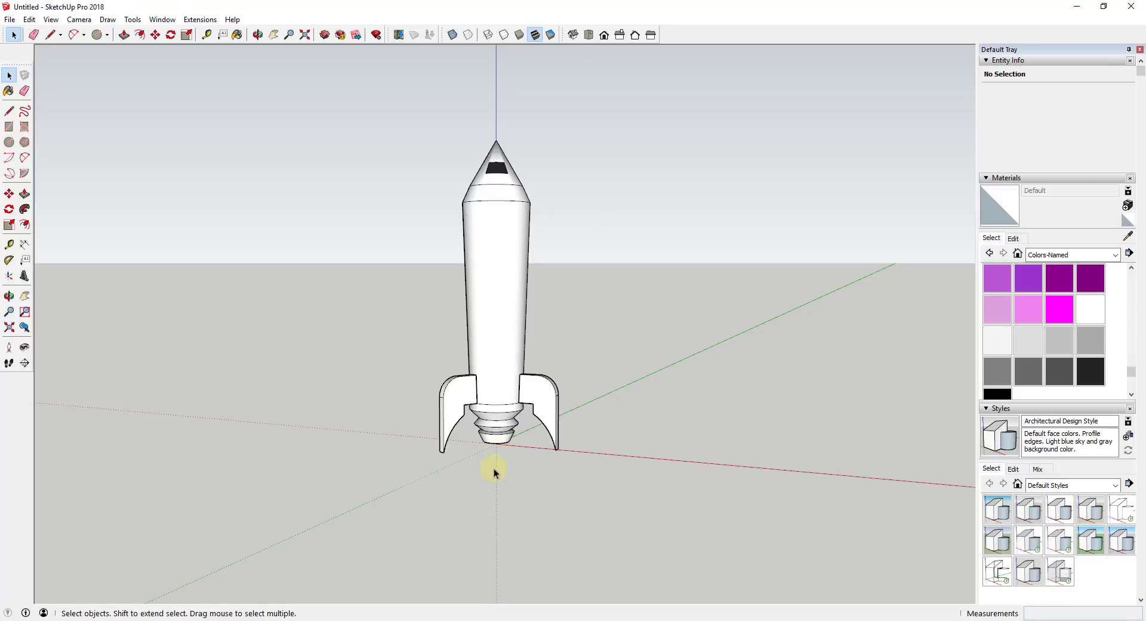
{"action": "middle_click_drag", "start_coordinate": [636, 423], "coordinate": [617, 418]}
{"action": "middle_click_drag", "start_coordinate": [962, 414], "coordinate": [880, 384]}
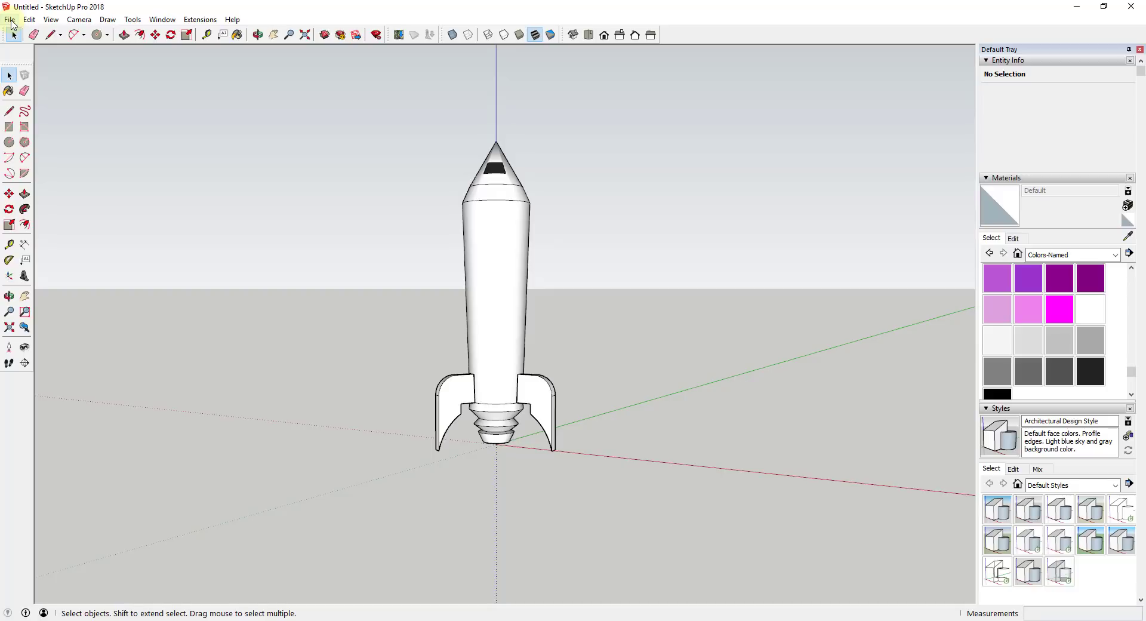
{"action": "left_click", "coordinate": [10, 20]}
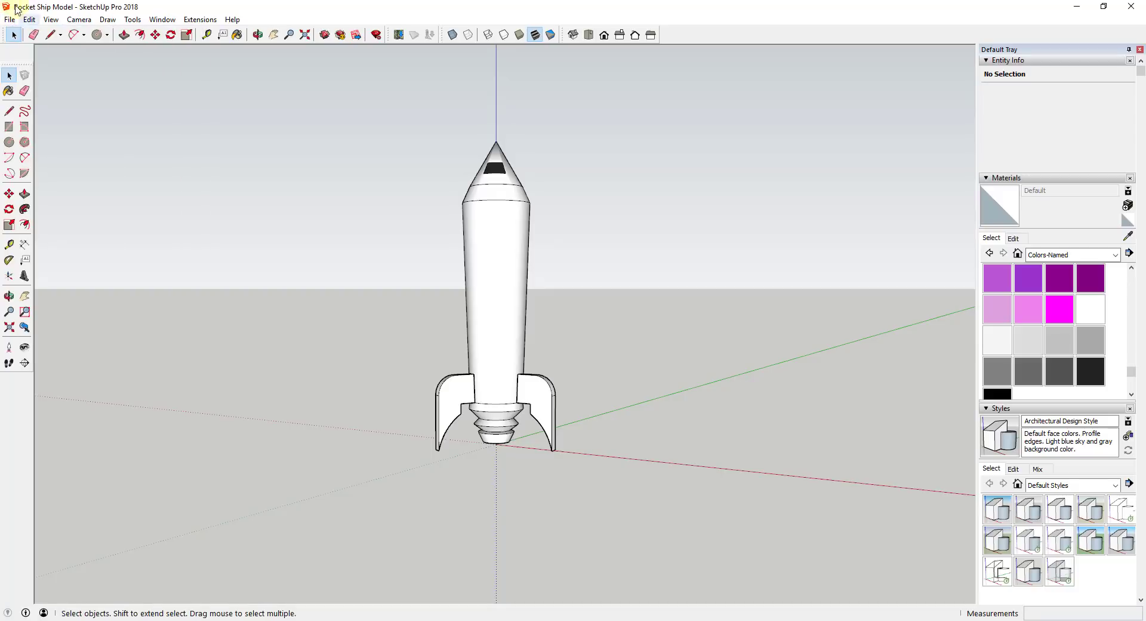
Import the Fire JPG from the 72 Rocket Ship folder, using it as an image.
{"action": "left_click", "coordinate": [10, 20]}
{"action": "left_click", "coordinate": [74, 176]}
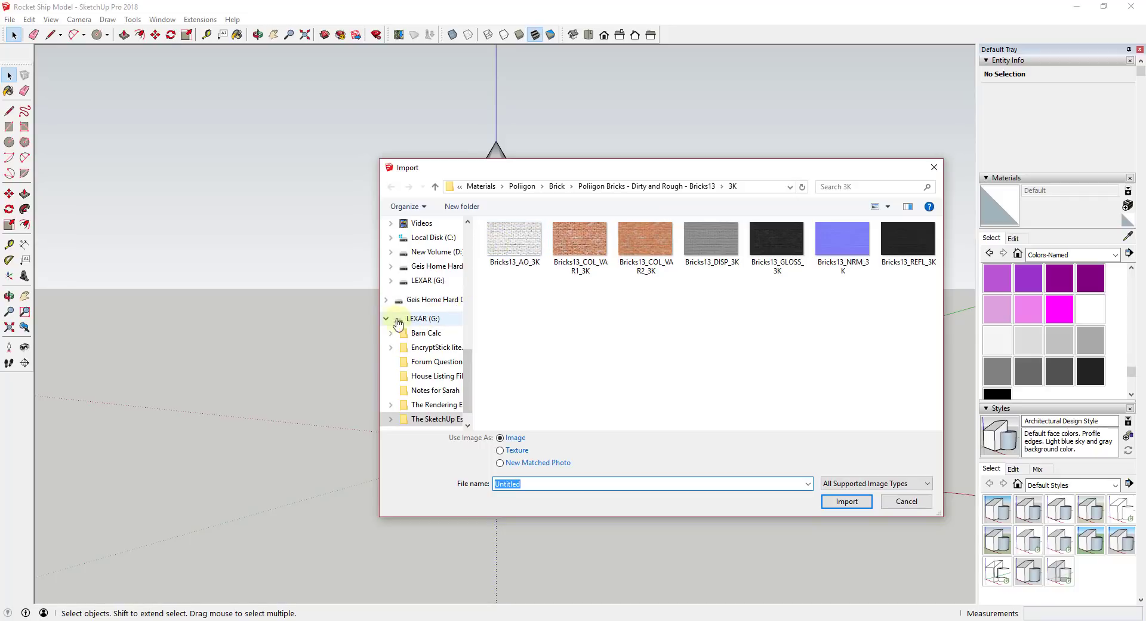
{"action": "left_click", "coordinate": [387, 318]}
{"action": "scroll", "coordinate": [387, 322], "scroll_direction": "up", "scroll_amount": 3}
{"action": "left_click", "coordinate": [427, 273]}
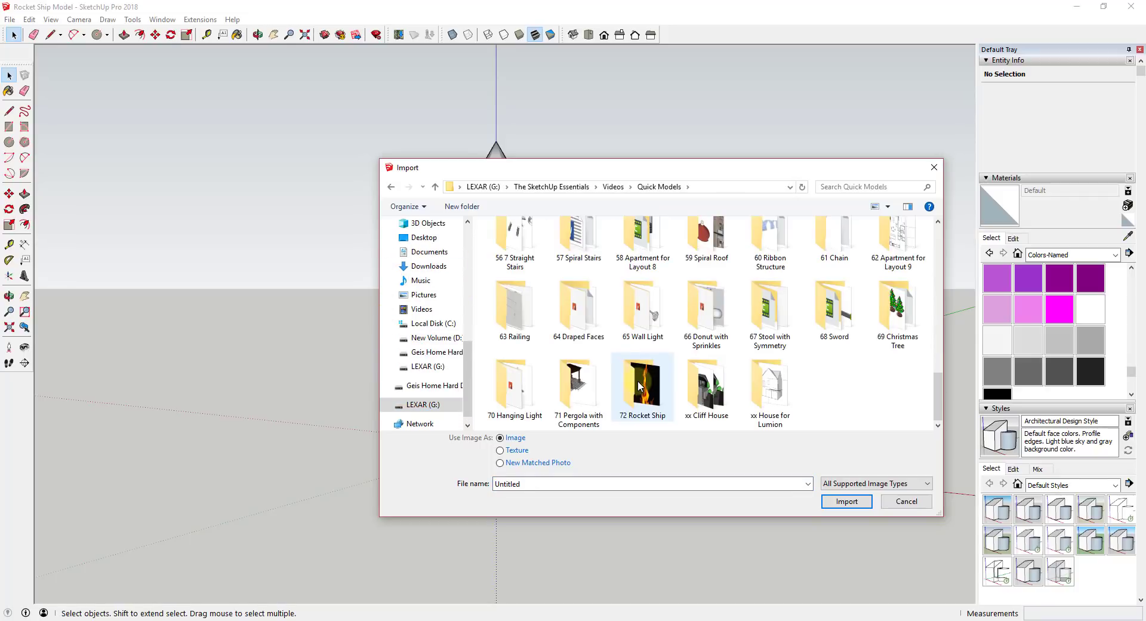
{"action": "left_click", "coordinate": [512, 443]}
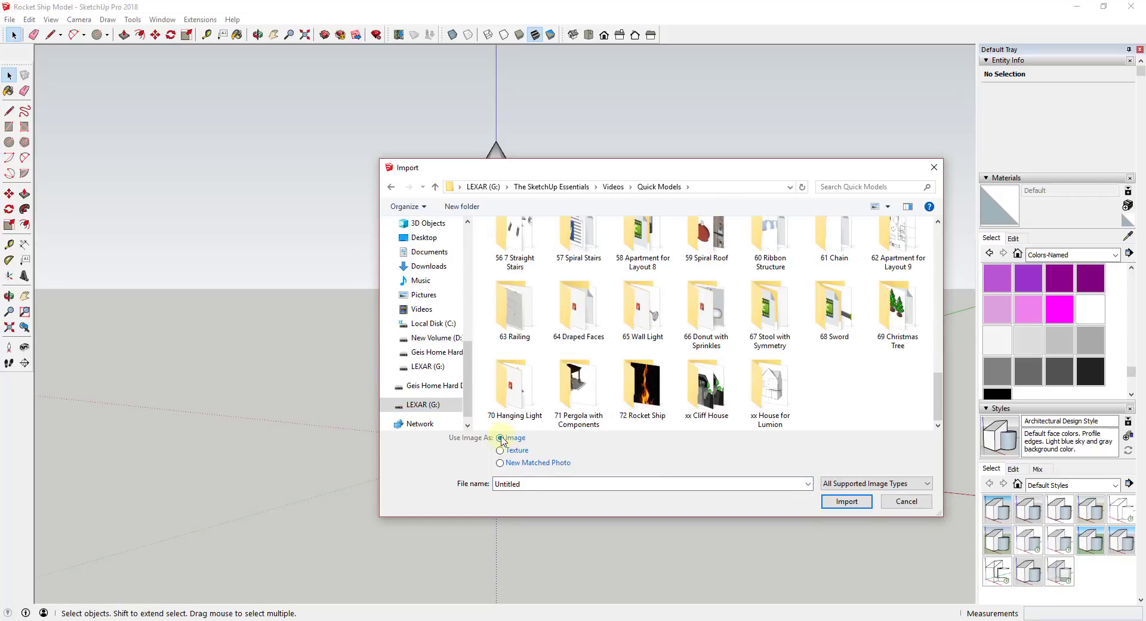
{"action": "left_click", "coordinate": [659, 386]}
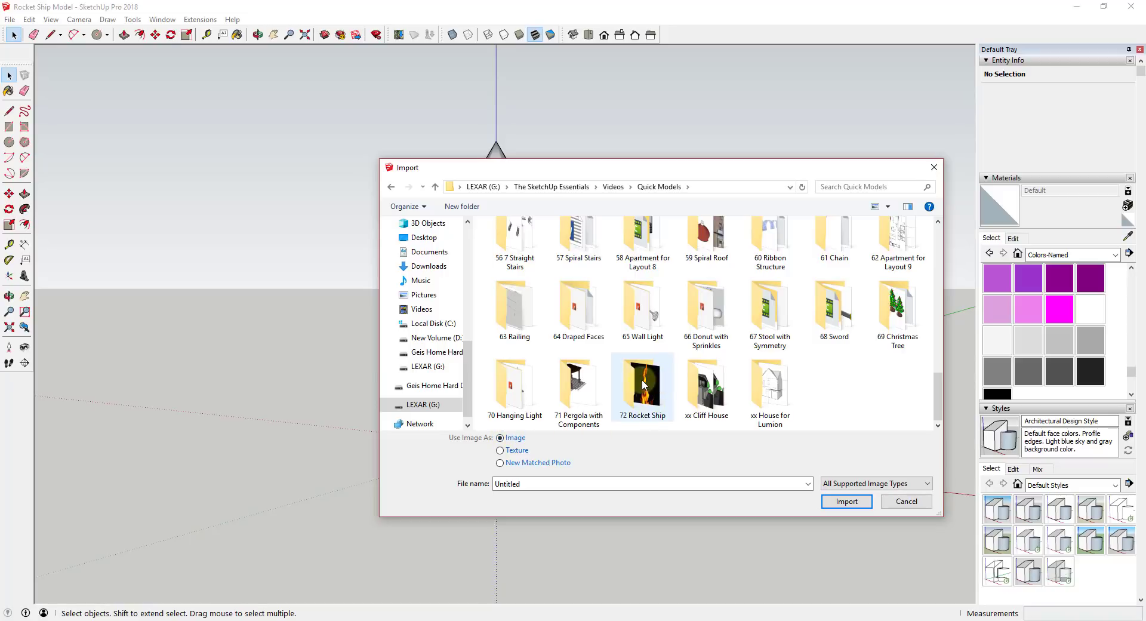
{"action": "double_click", "coordinate": [642, 385]}
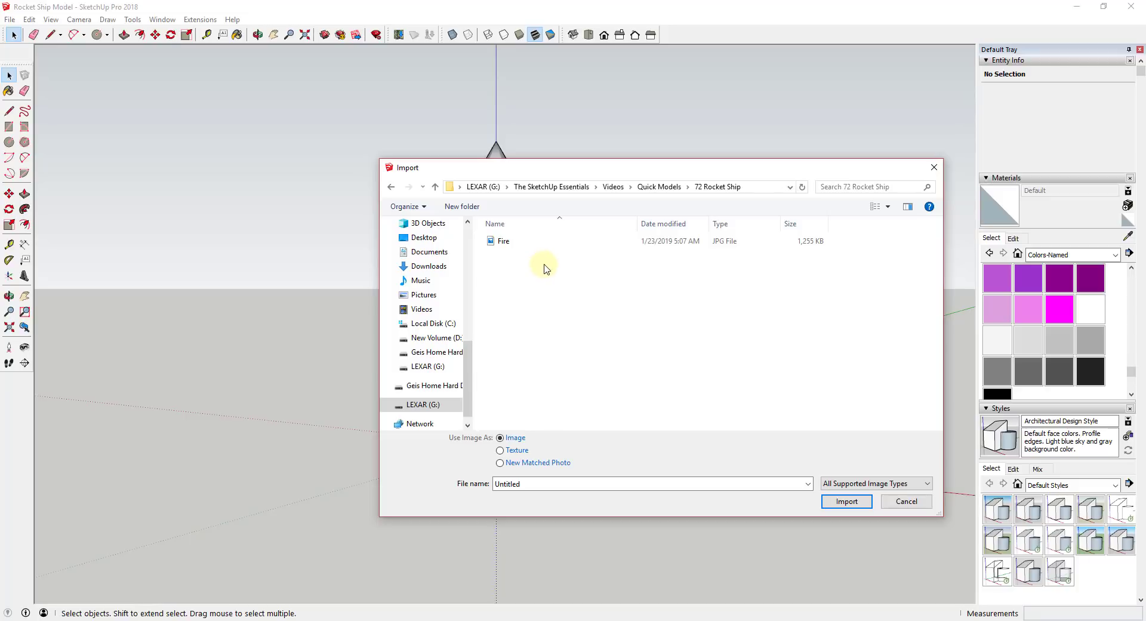
{"action": "double_click", "coordinate": [496, 240]}
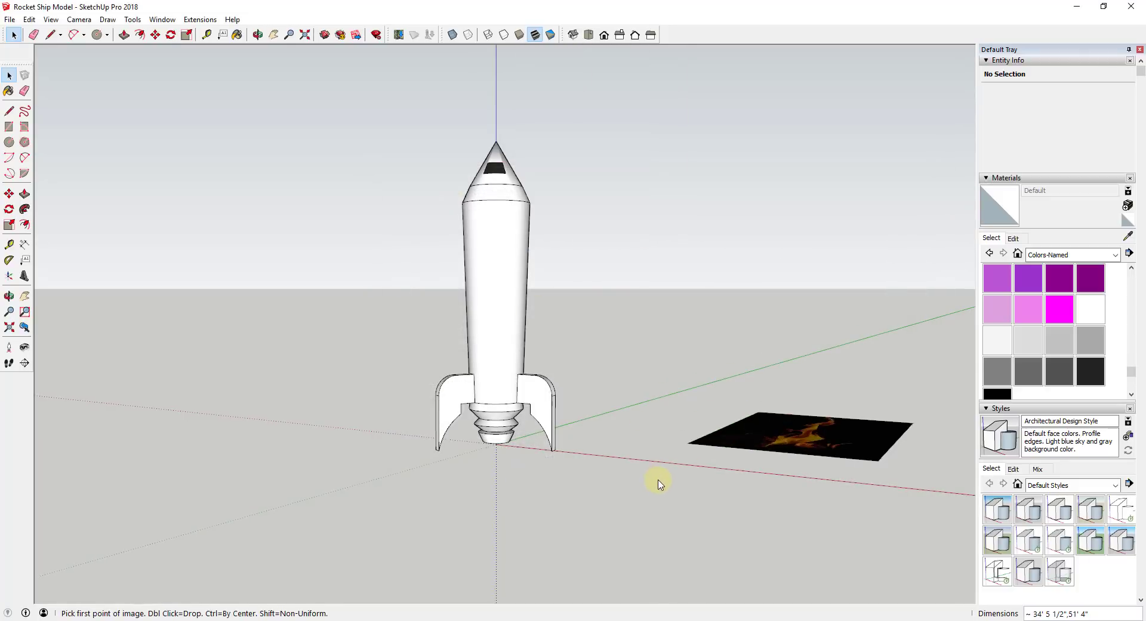
Place the fire image flat on the ground beside the rocket, its base along the red axis, about 29 ft high.
{"action": "left_click", "coordinate": [637, 458]}
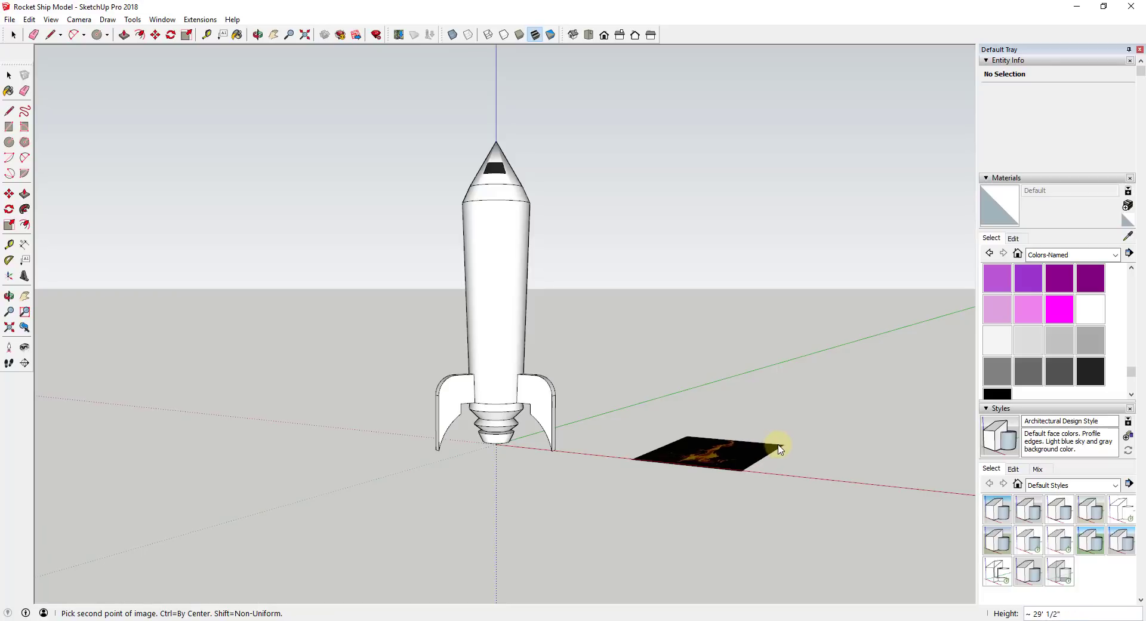
{"action": "left_click", "coordinate": [746, 446]}
{"action": "middle_click_drag", "start_coordinate": [760, 484], "coordinate": [801, 510]}
{"action": "scroll", "coordinate": [657, 350], "scroll_direction": "up", "scroll_amount": 5}
{"action": "scroll", "coordinate": [658, 350], "scroll_direction": "up", "scroll_amount": 3}
Explode the placed fire image into a textured face with its own edges.
{"action": "right_click", "coordinate": [679, 412]}
{"action": "right_click", "coordinate": [650, 381]}
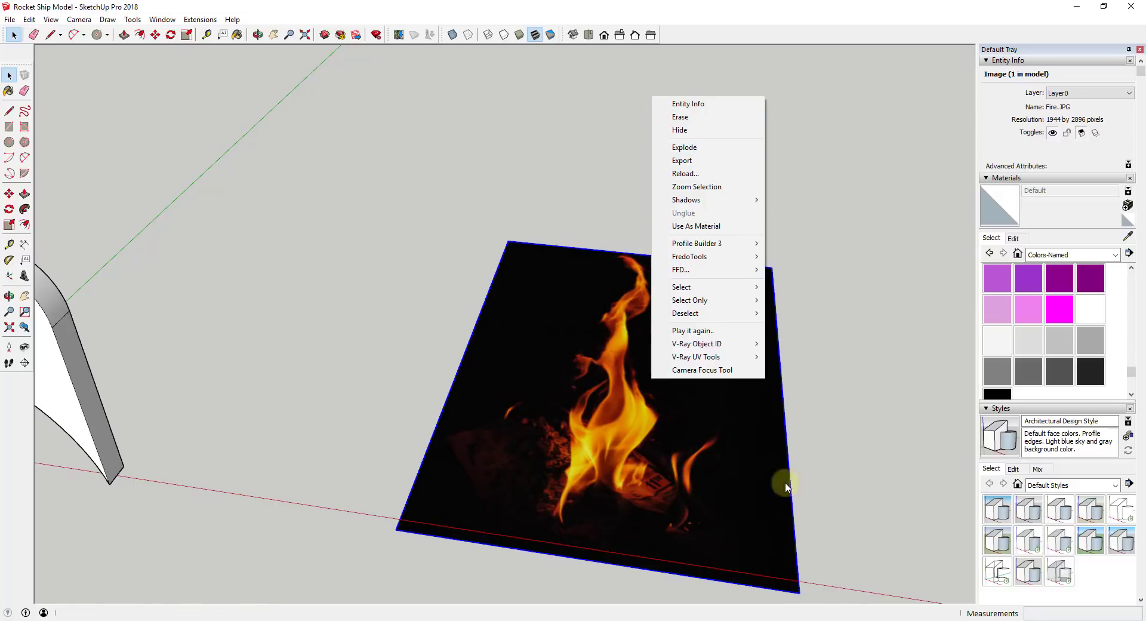
{"action": "key", "text": "Escape"}
{"action": "key", "text": "o"}
{"action": "left_click_drag", "start_coordinate": [687, 427], "coordinate": [761, 428]}
{"action": "key", "text": "space"}
{"action": "scroll", "coordinate": [672, 413], "scroll_direction": "down", "scroll_amount": 5}
{"action": "middle_click_drag", "start_coordinate": [647, 401], "coordinate": [659, 335]}
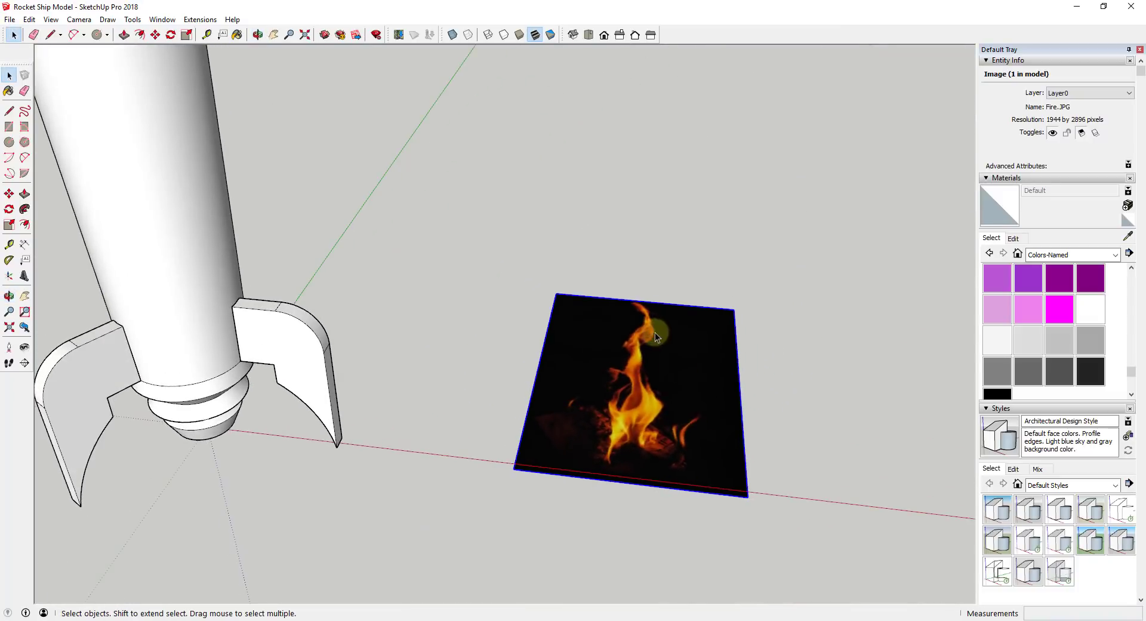
{"action": "right_click", "coordinate": [657, 334]}
{"action": "left_click", "coordinate": [685, 384]}
{"action": "scroll", "coordinate": [635, 327], "scroll_direction": "up", "scroll_amount": 4}
{"action": "scroll", "coordinate": [725, 292], "scroll_direction": "down", "scroll_amount": 2}
{"action": "scroll", "coordinate": [760, 467], "scroll_direction": "up", "scroll_amount": 2}
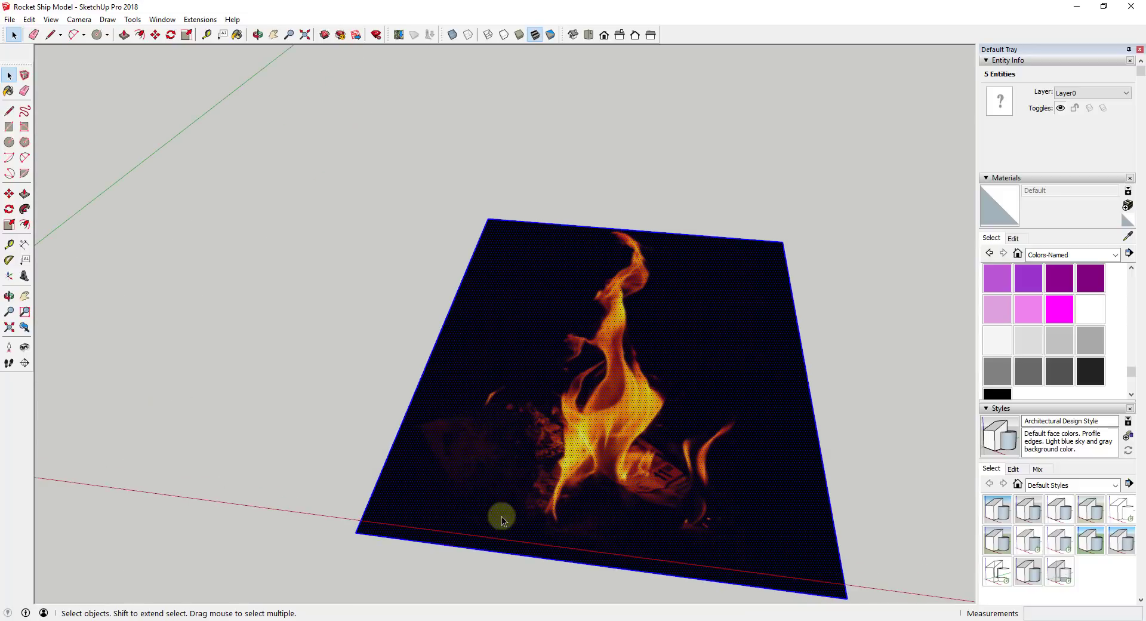
With the Line tool, trace the inner edge of the flame's curled tip and around the small wisp hanging from it.
{"action": "scroll", "coordinate": [701, 428], "scroll_direction": "down", "scroll_amount": 2}
{"action": "left_click", "coordinate": [726, 420]}
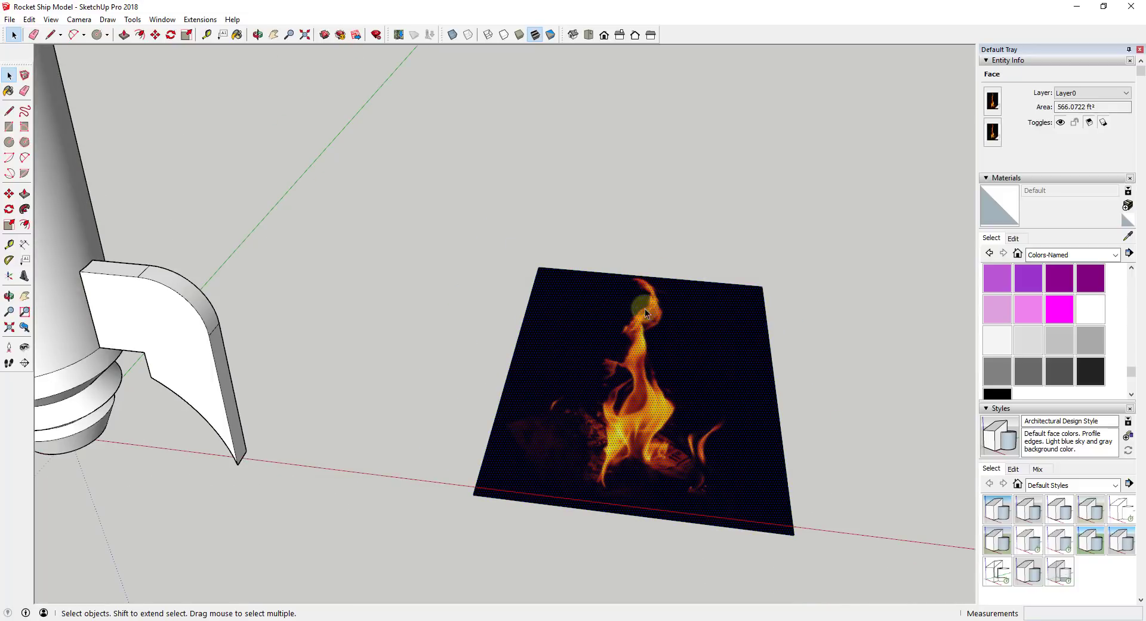
{"action": "middle_click_drag", "start_coordinate": [652, 290], "coordinate": [673, 332]}
{"action": "scroll", "coordinate": [646, 246], "scroll_direction": "up", "scroll_amount": 5}
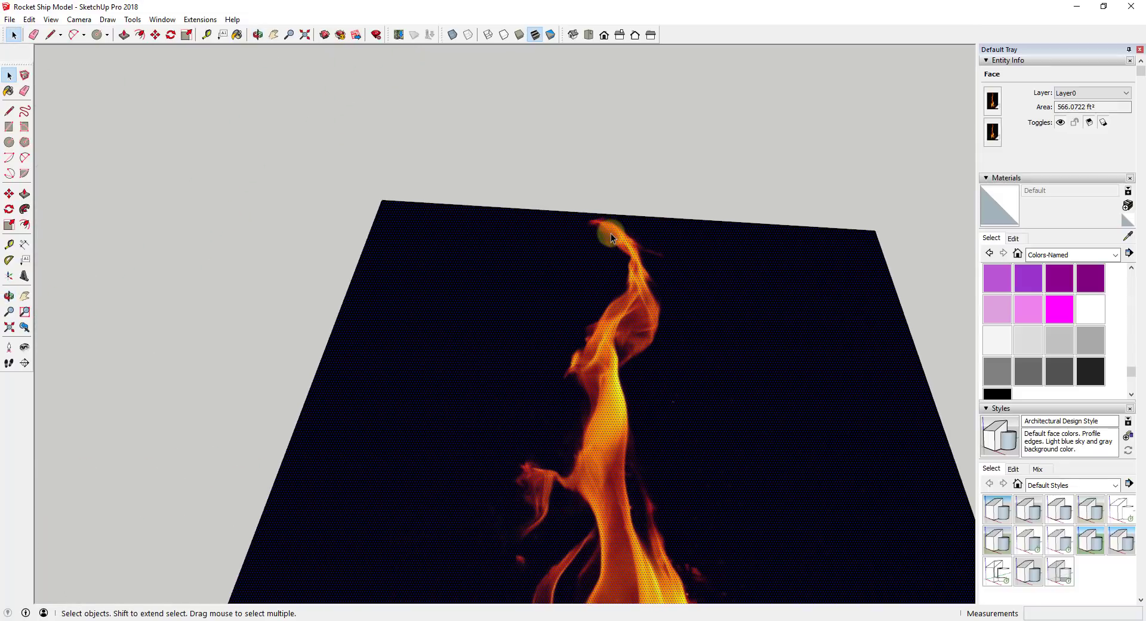
{"action": "key", "text": "l"}
{"action": "scroll", "coordinate": [582, 221], "scroll_direction": "up", "scroll_amount": 2}
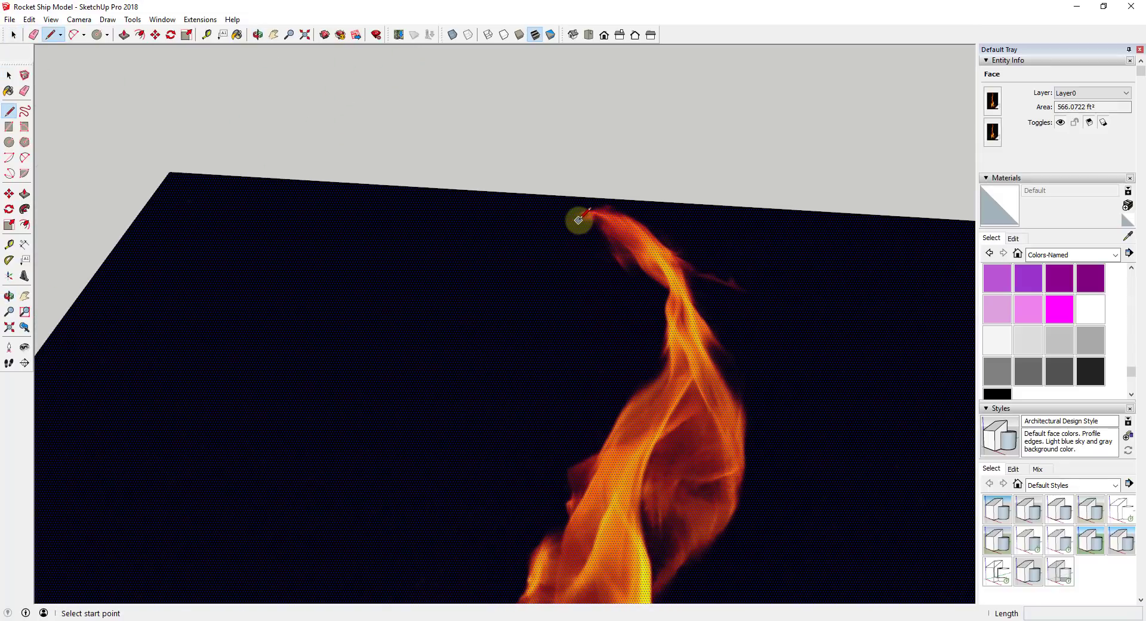
{"action": "left_click", "coordinate": [580, 220]}
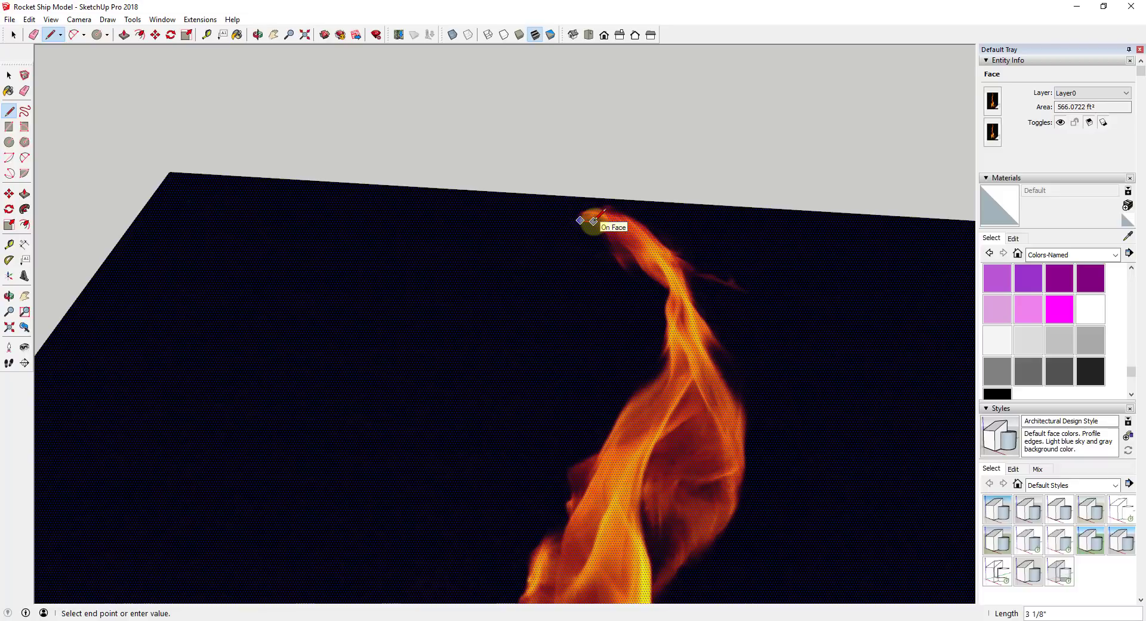
{"action": "scroll", "coordinate": [593, 221], "scroll_direction": "up", "scroll_amount": 2}
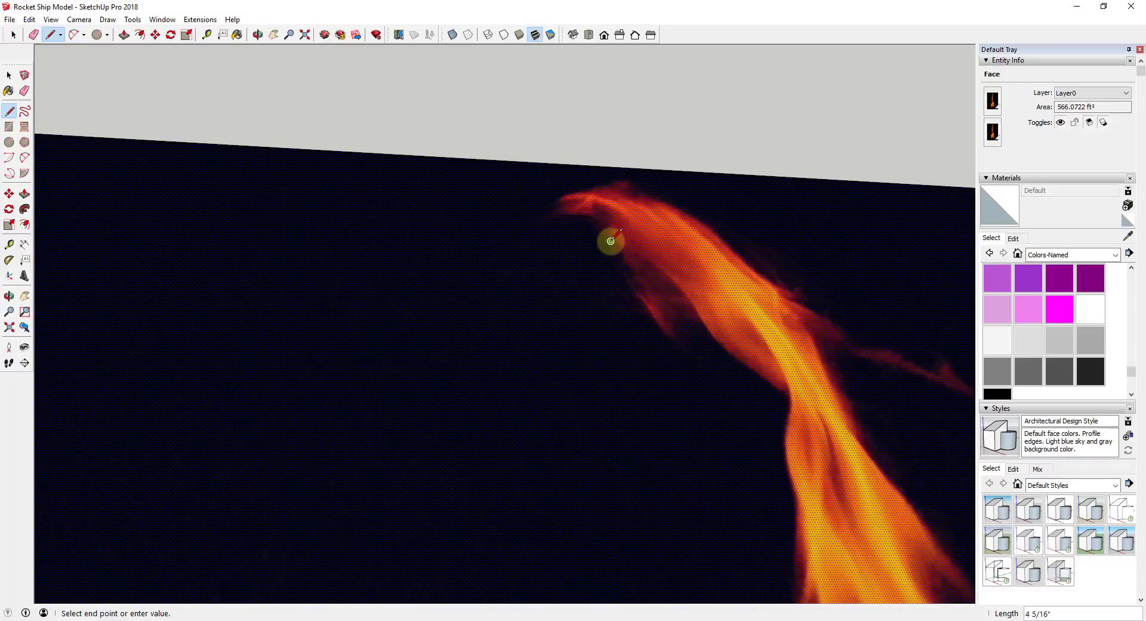
{"action": "left_click", "coordinate": [630, 290]}
{"action": "left_click", "coordinate": [661, 327]}
{"action": "scroll", "coordinate": [673, 329], "scroll_direction": "up", "scroll_amount": 4}
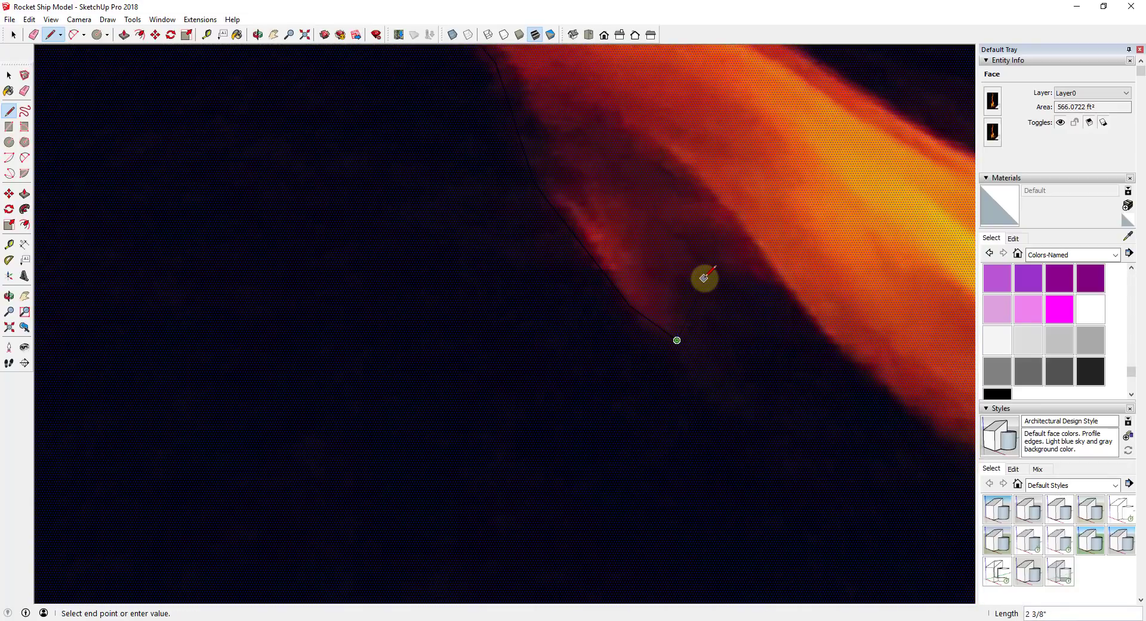
{"action": "left_click", "coordinate": [707, 275]}
{"action": "left_click", "coordinate": [752, 278]}
Continue the traced line along the underside of the curled tip and round the bend where the flame turns downward.
{"action": "scroll", "coordinate": [678, 261], "scroll_direction": "down", "scroll_amount": 3}
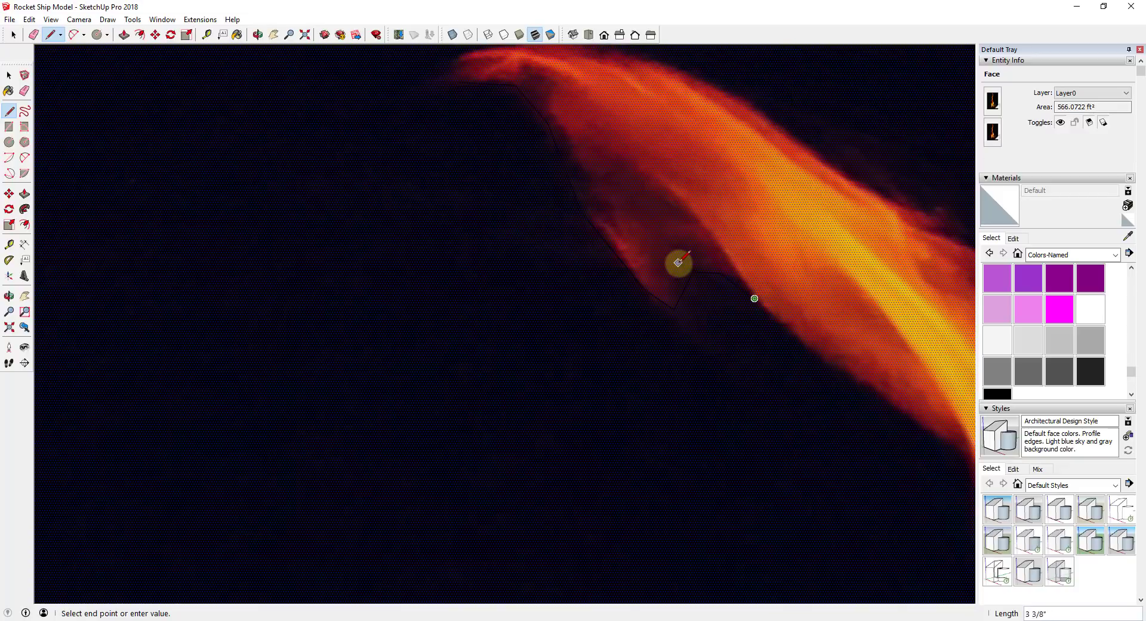
{"action": "scroll", "coordinate": [791, 341], "scroll_direction": "up", "scroll_amount": 4}
{"action": "left_click", "coordinate": [792, 341]}
{"action": "scroll", "coordinate": [792, 341], "scroll_direction": "down", "scroll_amount": 2}
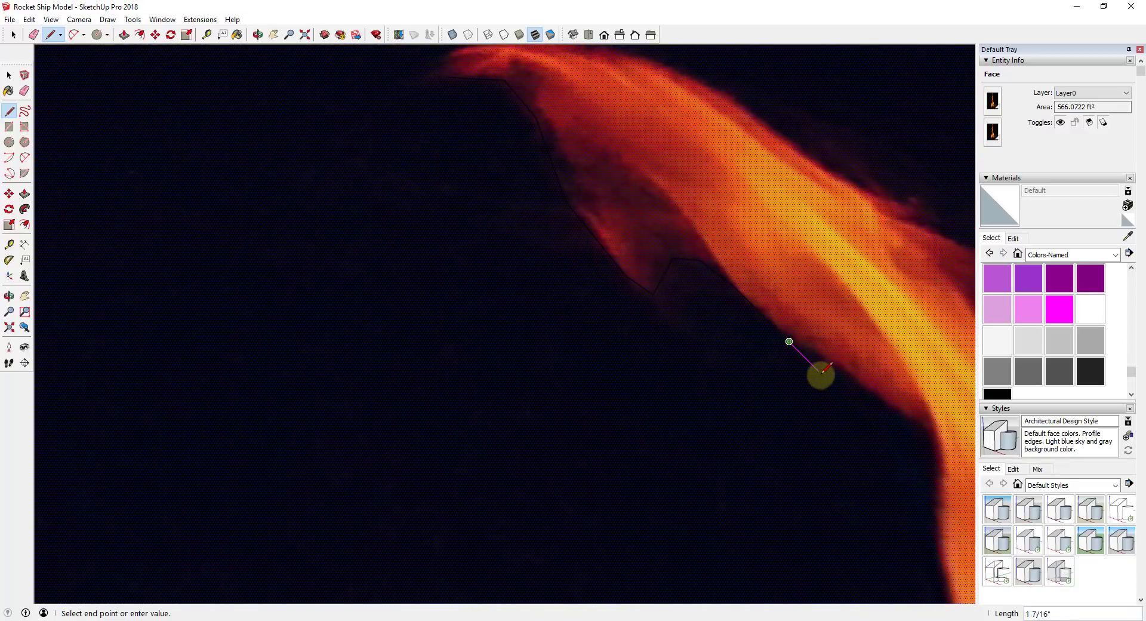
{"action": "scroll", "coordinate": [867, 391], "scroll_direction": "down", "scroll_amount": 1}
{"action": "scroll", "coordinate": [890, 414], "scroll_direction": "up", "scroll_amount": 4}
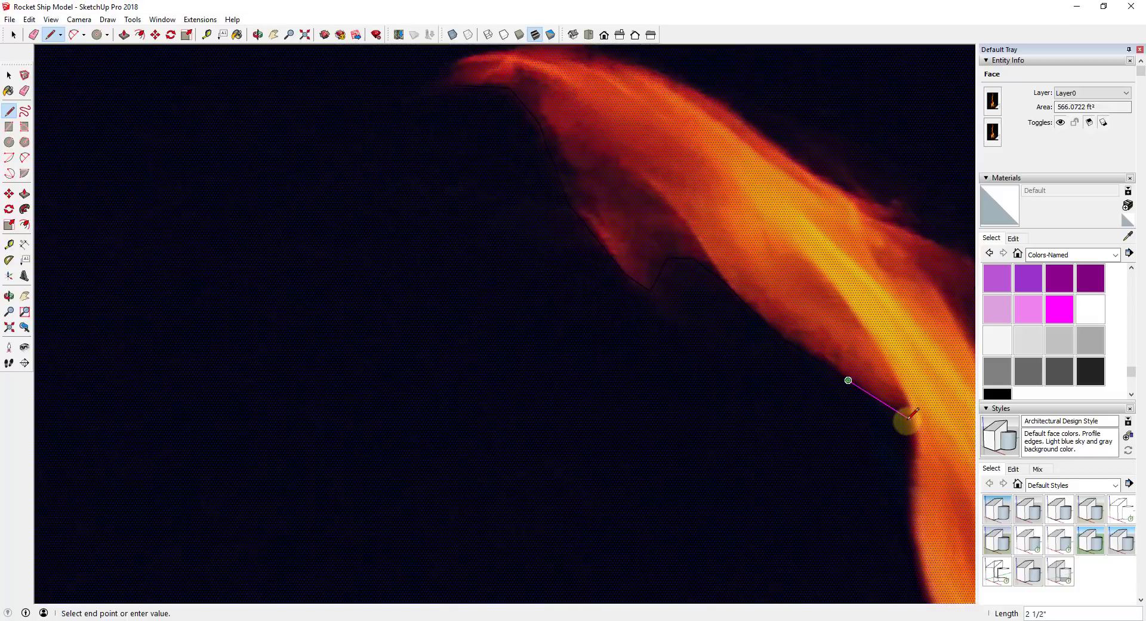
{"action": "left_click", "coordinate": [859, 392]}
{"action": "scroll", "coordinate": [783, 355], "scroll_direction": "down", "scroll_amount": 1}
{"action": "left_click", "coordinate": [867, 396]}
{"action": "left_click", "coordinate": [886, 465]}
{"action": "scroll", "coordinate": [877, 430], "scroll_direction": "down", "scroll_amount": 3}
{"action": "scroll", "coordinate": [886, 514], "scroll_direction": "up", "scroll_amount": 2}
{"action": "left_click", "coordinate": [892, 477]}
Extend the outline down the flame's side, past the narrow strand and into the notch beneath it.
{"action": "scroll", "coordinate": [893, 477], "scroll_direction": "up", "scroll_amount": 4}
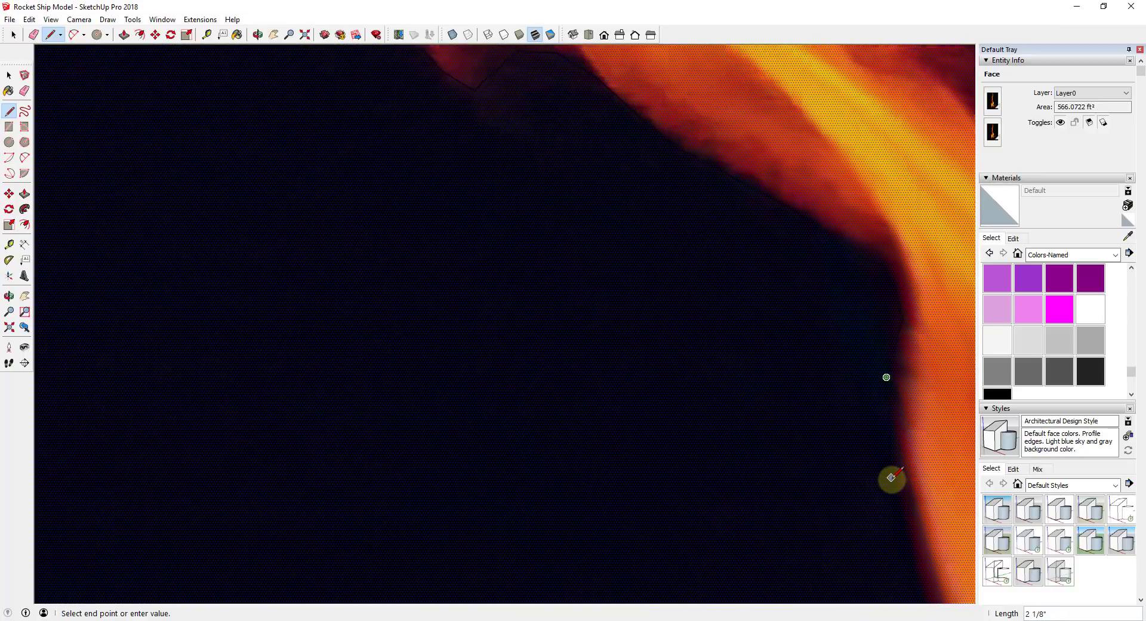
{"action": "scroll", "coordinate": [860, 382], "scroll_direction": "down", "scroll_amount": 4}
{"action": "scroll", "coordinate": [781, 351], "scroll_direction": "up", "scroll_amount": 3}
{"action": "scroll", "coordinate": [783, 331], "scroll_direction": "up", "scroll_amount": 2}
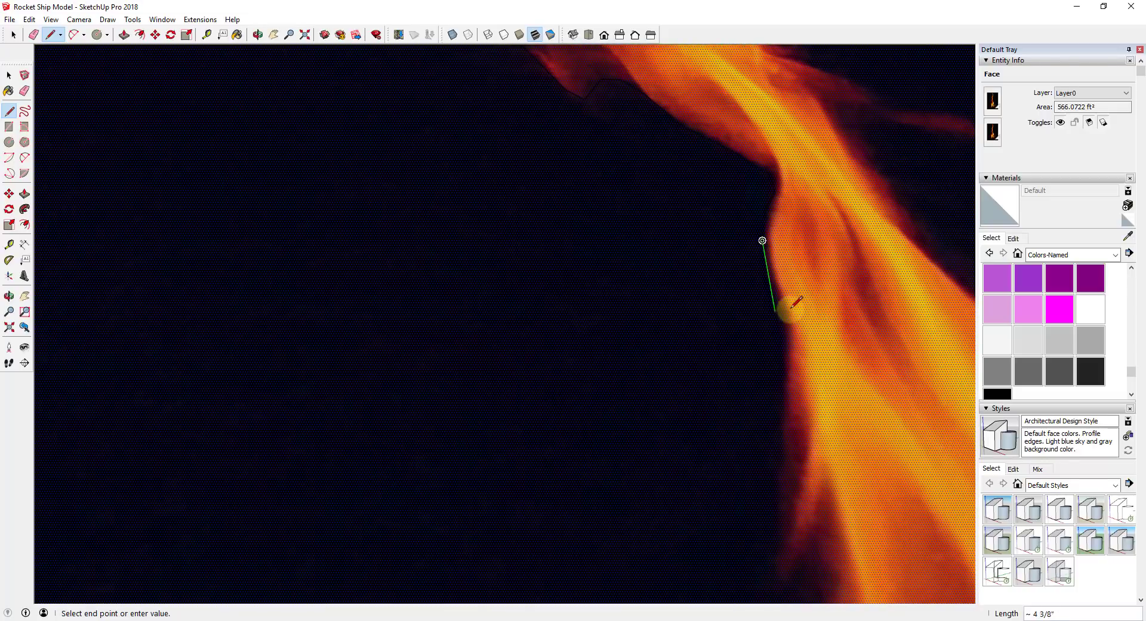
{"action": "scroll", "coordinate": [786, 322], "scroll_direction": "up", "scroll_amount": 3}
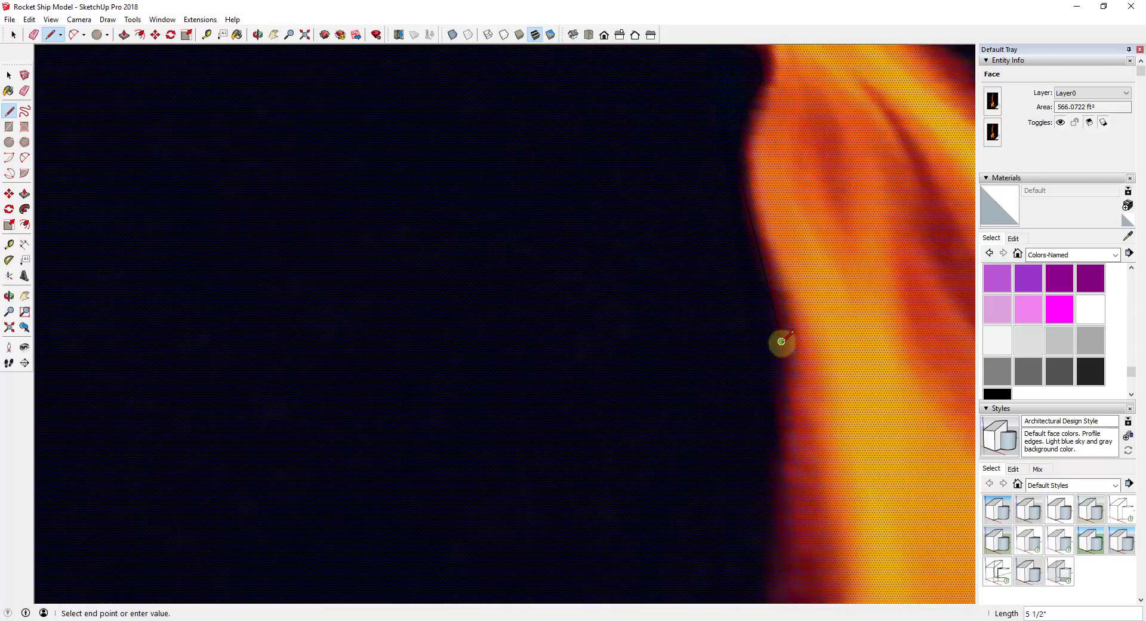
{"action": "left_click", "coordinate": [781, 341]}
{"action": "scroll", "coordinate": [788, 325], "scroll_direction": "down", "scroll_amount": 3}
{"action": "left_click", "coordinate": [781, 428]}
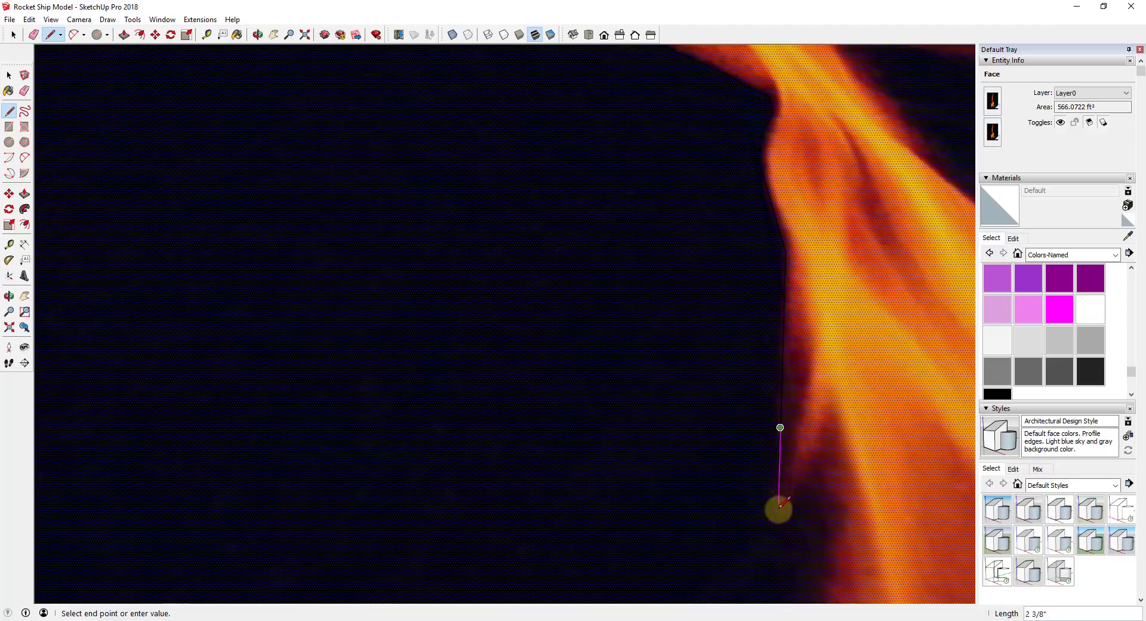
{"action": "scroll", "coordinate": [800, 409], "scroll_direction": "down", "scroll_amount": 2}
{"action": "scroll", "coordinate": [803, 418], "scroll_direction": "up", "scroll_amount": 4}
{"action": "left_click", "coordinate": [806, 379]}
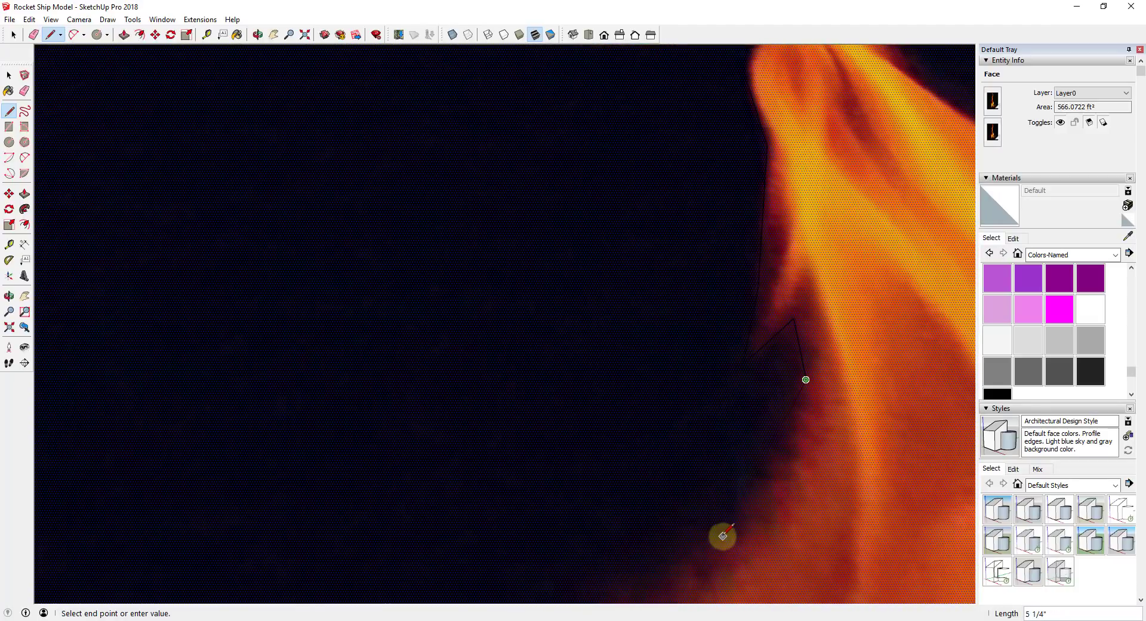
Trace the flame's side wisp and remaining body, closing the outline into a separate flame-shaped face.
{"action": "scroll", "coordinate": [604, 430], "scroll_direction": "up", "scroll_amount": 4}
{"action": "middle_click_drag", "start_coordinate": [816, 423], "coordinate": [220, 376]}
{"action": "scroll", "coordinate": [442, 508], "scroll_direction": "down", "scroll_amount": 10}
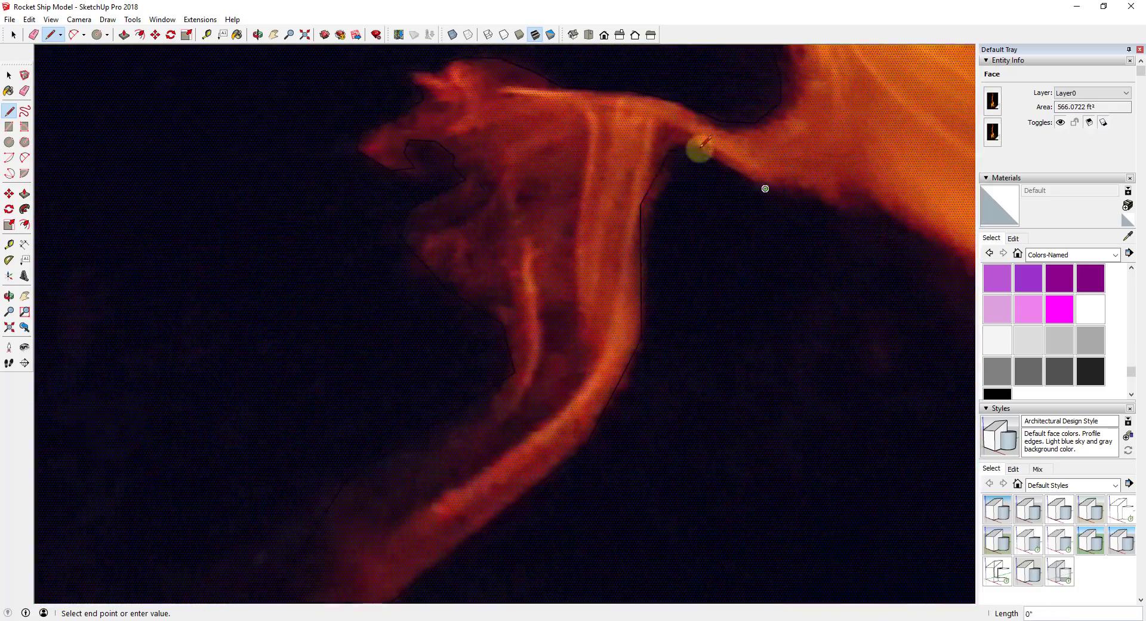
{"action": "scroll", "coordinate": [504, 457], "scroll_direction": "down", "scroll_amount": 10}
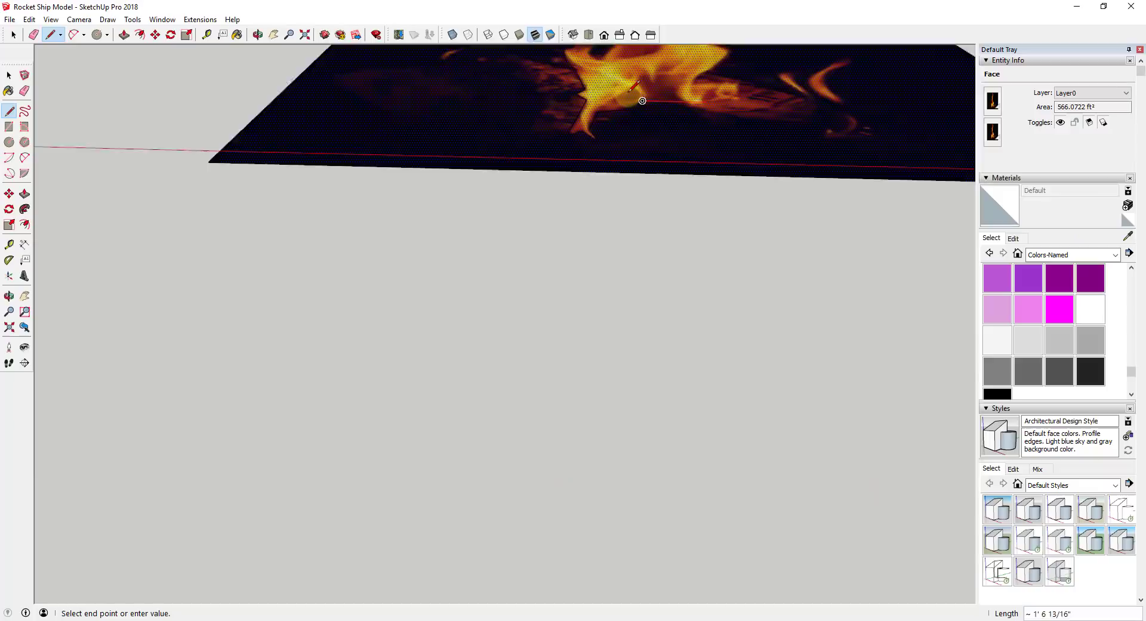
{"action": "key", "text": "space"}
Inspect the traced flame outline in the Shaded and Monochrome face styles, then return to Shaded With Textures.
{"action": "scroll", "coordinate": [603, 352], "scroll_direction": "down", "scroll_amount": 3}
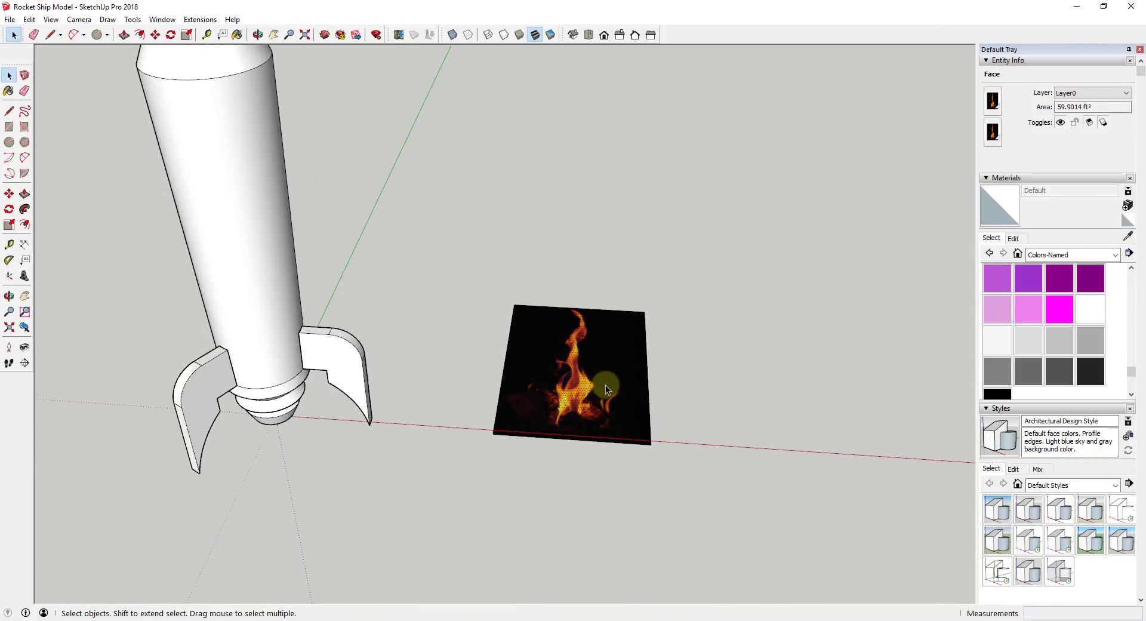
{"action": "scroll", "coordinate": [605, 385], "scroll_direction": "up", "scroll_amount": 6}
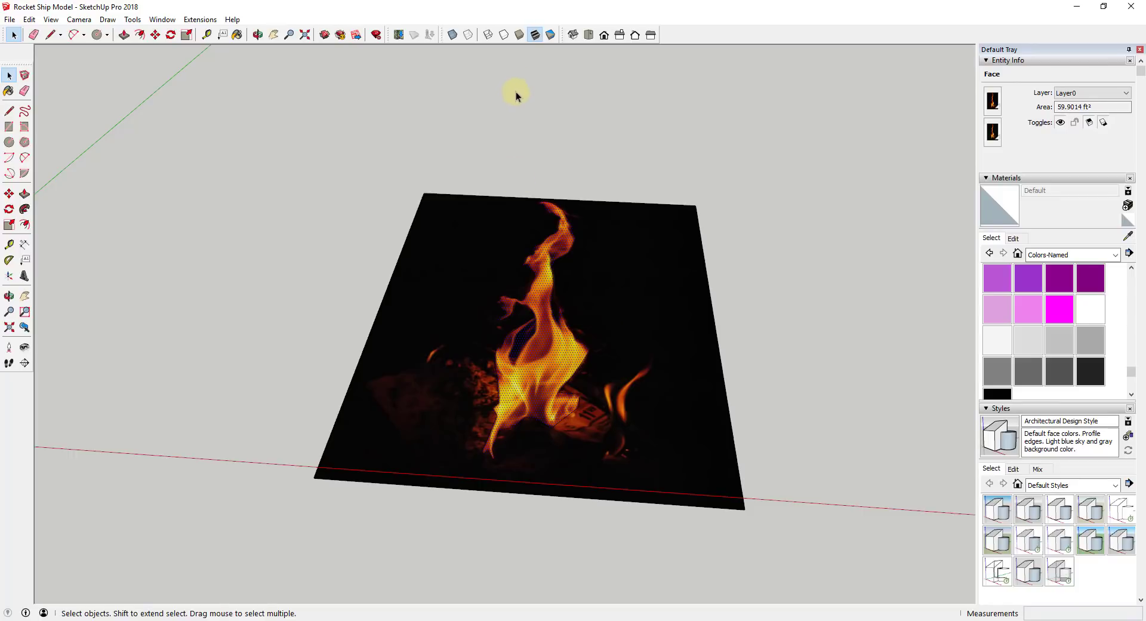
{"action": "left_click", "coordinate": [521, 36]}
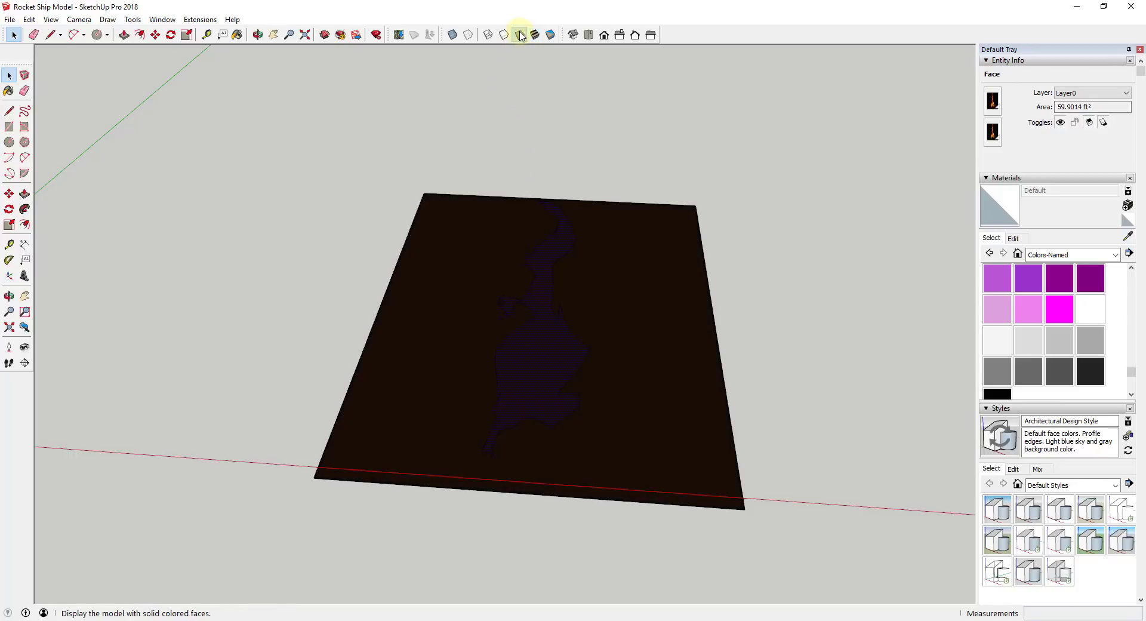
{"action": "left_click", "coordinate": [536, 36]}
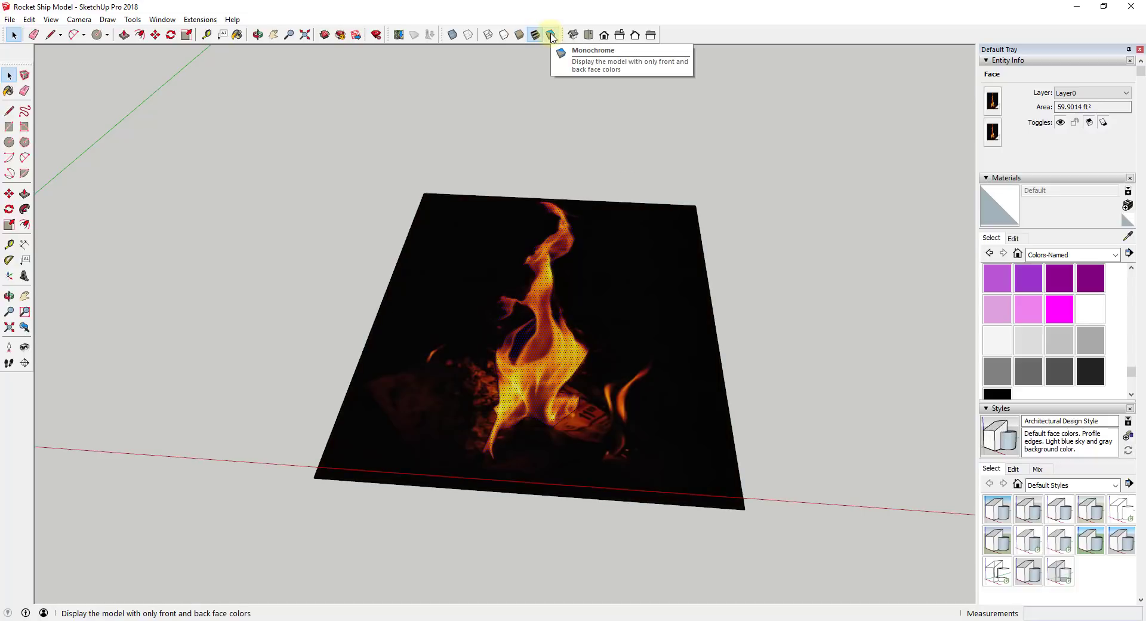
{"action": "left_click", "coordinate": [551, 35]}
{"action": "scroll", "coordinate": [539, 325], "scroll_direction": "up", "scroll_amount": 5}
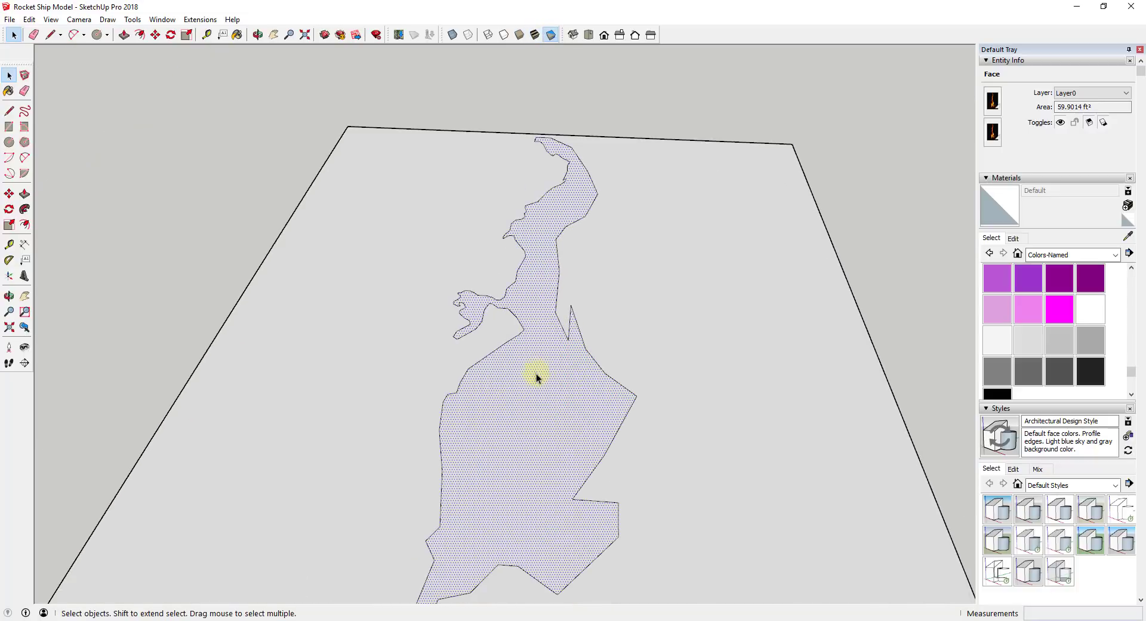
{"action": "scroll", "coordinate": [546, 334], "scroll_direction": "down", "scroll_amount": 3}
{"action": "scroll", "coordinate": [586, 302], "scroll_direction": "up", "scroll_amount": 2}
{"action": "scroll", "coordinate": [514, 278], "scroll_direction": "down", "scroll_amount": 5}
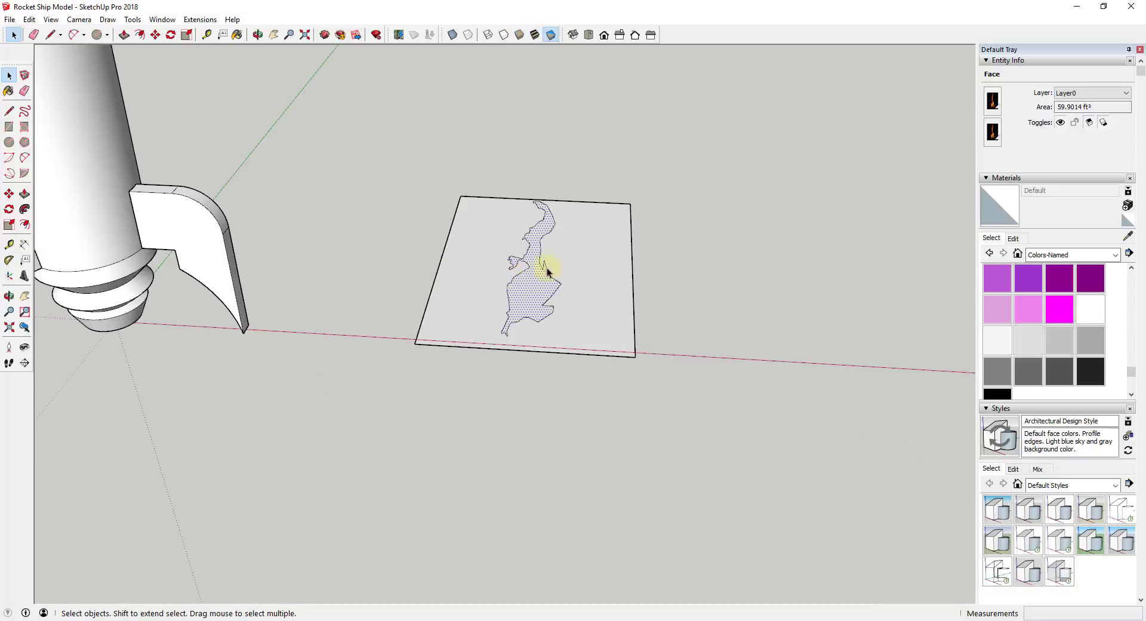
{"action": "left_click", "coordinate": [535, 34]}
Erase the four border edges of the fire image, leaving only the flame cutout.
{"action": "key", "text": "e"}
{"action": "left_click_drag", "start_coordinate": [631, 199], "coordinate": [648, 249]}
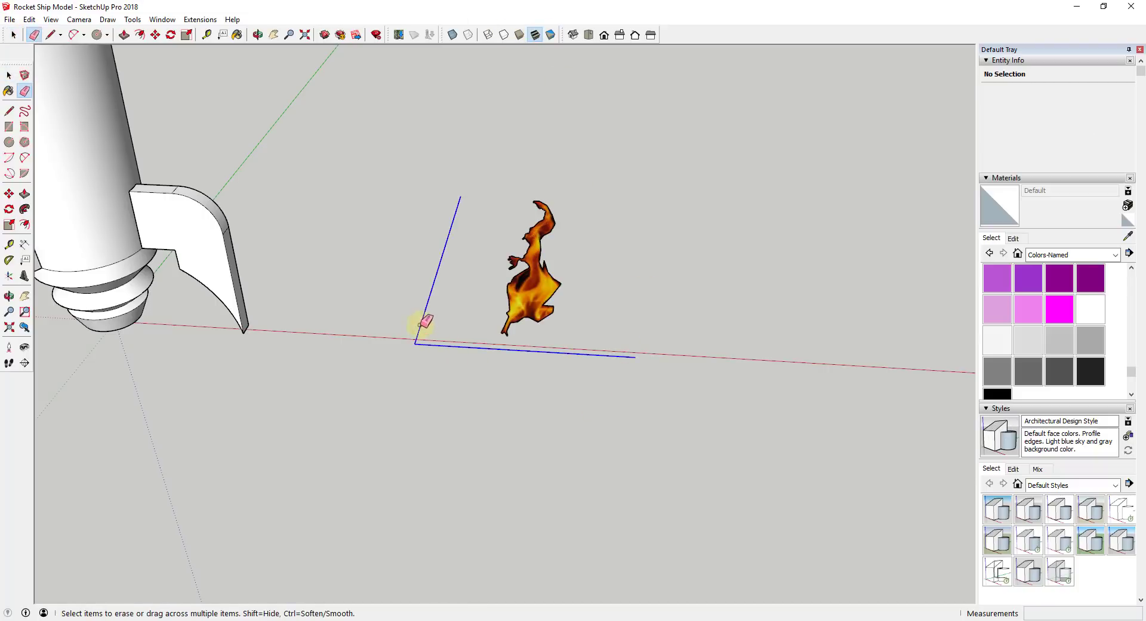
{"action": "left_click_drag", "start_coordinate": [466, 290], "coordinate": [484, 262]}
Hide all the outline edges of the flame cutout while keeping its textured face.
{"action": "key", "text": "space"}
{"action": "double_click", "coordinate": [540, 298]}
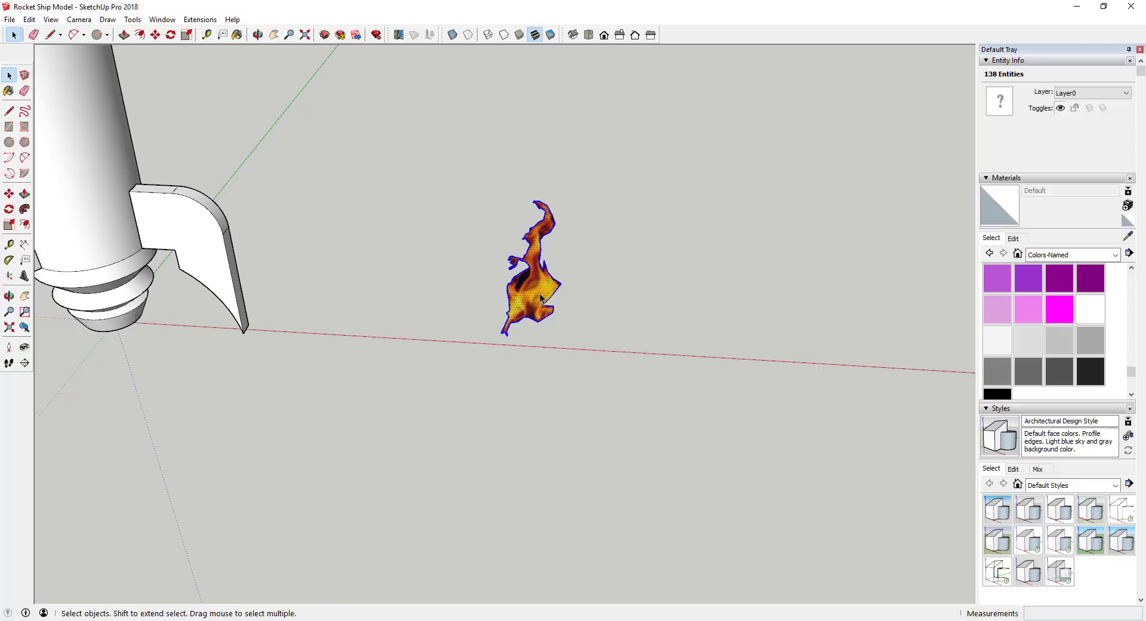
{"action": "left_click", "coordinate": [553, 291], "text": "shift"}
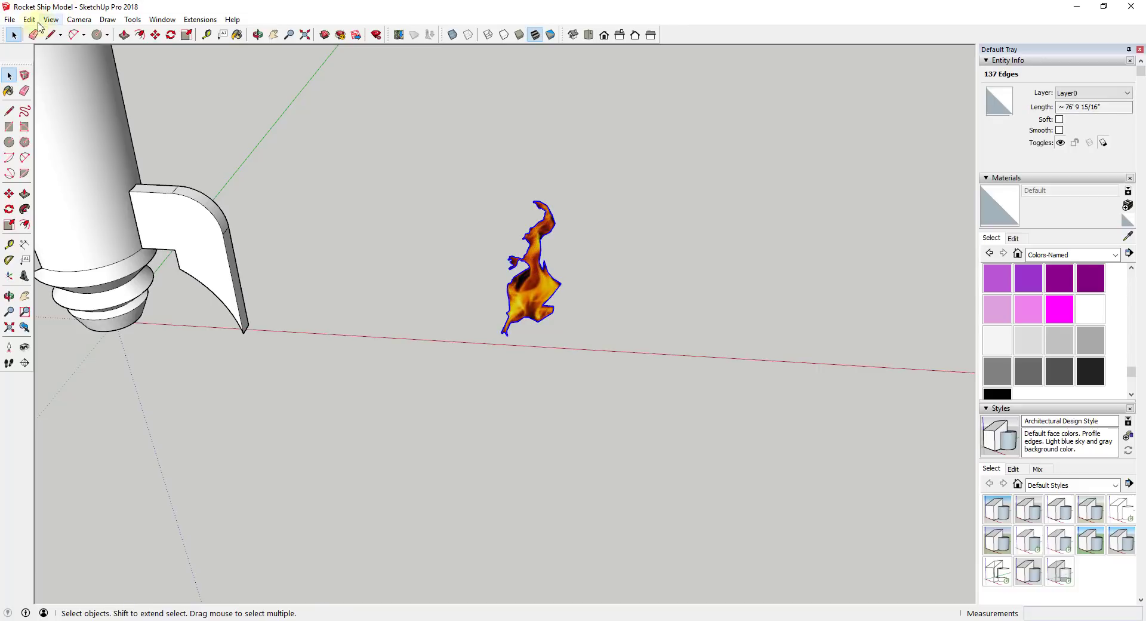
{"action": "left_click", "coordinate": [30, 19]}
{"action": "left_click", "coordinate": [69, 174]}
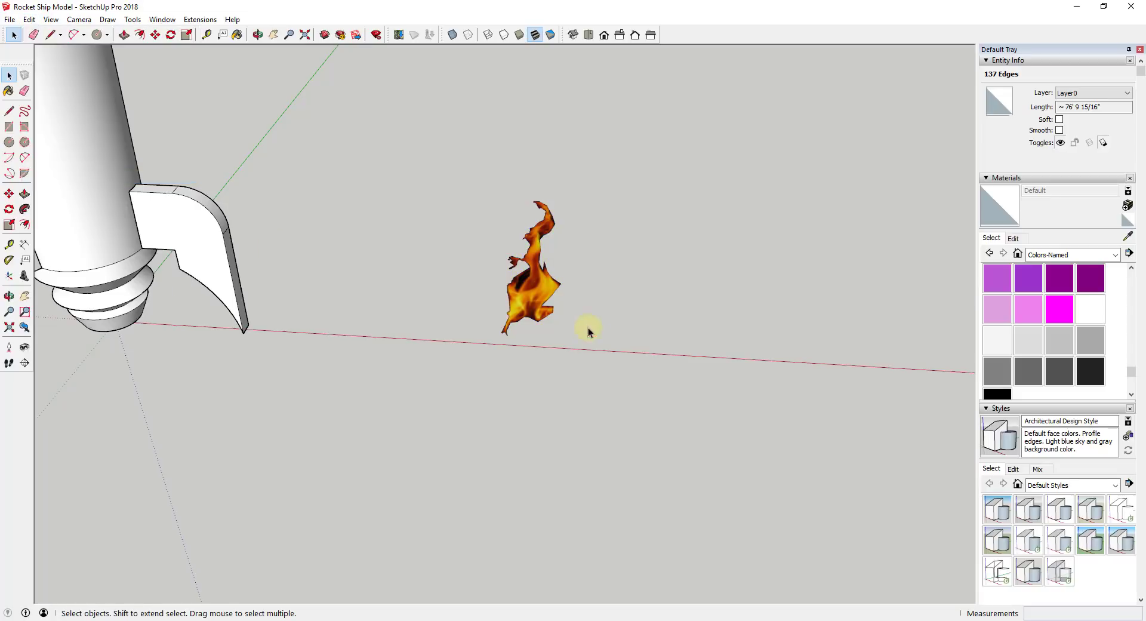
{"action": "left_click", "coordinate": [597, 337]}
Rotate the flame cutout about the red axis from its lower tip so it points straight down.
{"action": "scroll", "coordinate": [539, 285], "scroll_direction": "up", "scroll_amount": 5}
{"action": "left_click", "coordinate": [539, 285]}
{"action": "triple_click", "coordinate": [537, 289]}
{"action": "scroll", "coordinate": [534, 294], "scroll_direction": "down", "scroll_amount": 8}
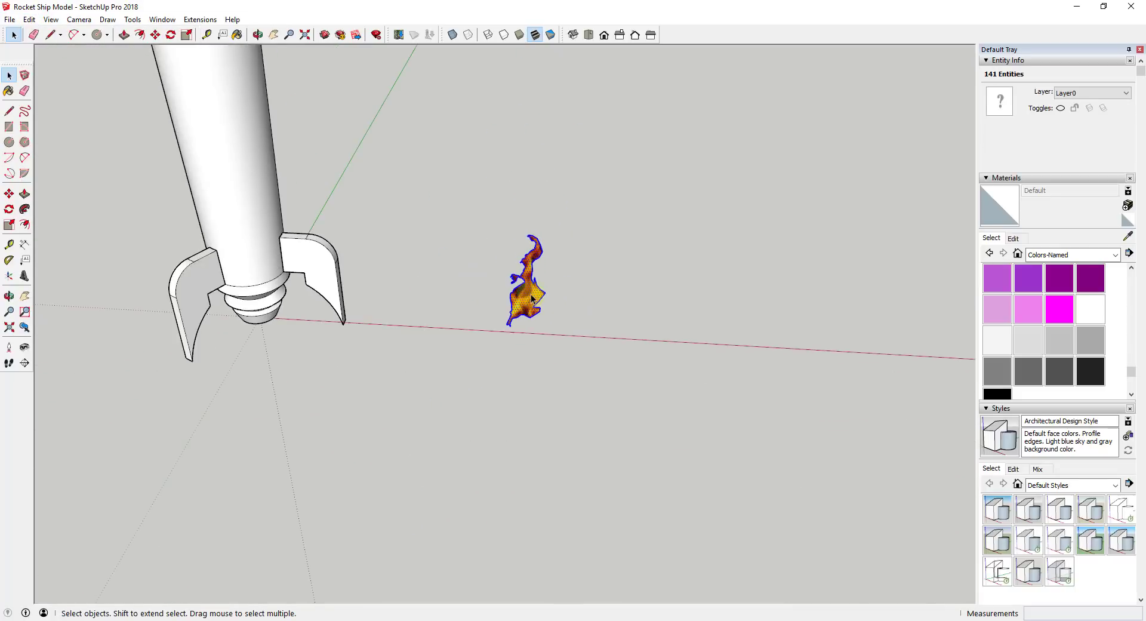
{"action": "key", "text": "q"}
{"action": "key", "text": "space"}
{"action": "middle_click_drag", "start_coordinate": [519, 327], "coordinate": [519, 233]}
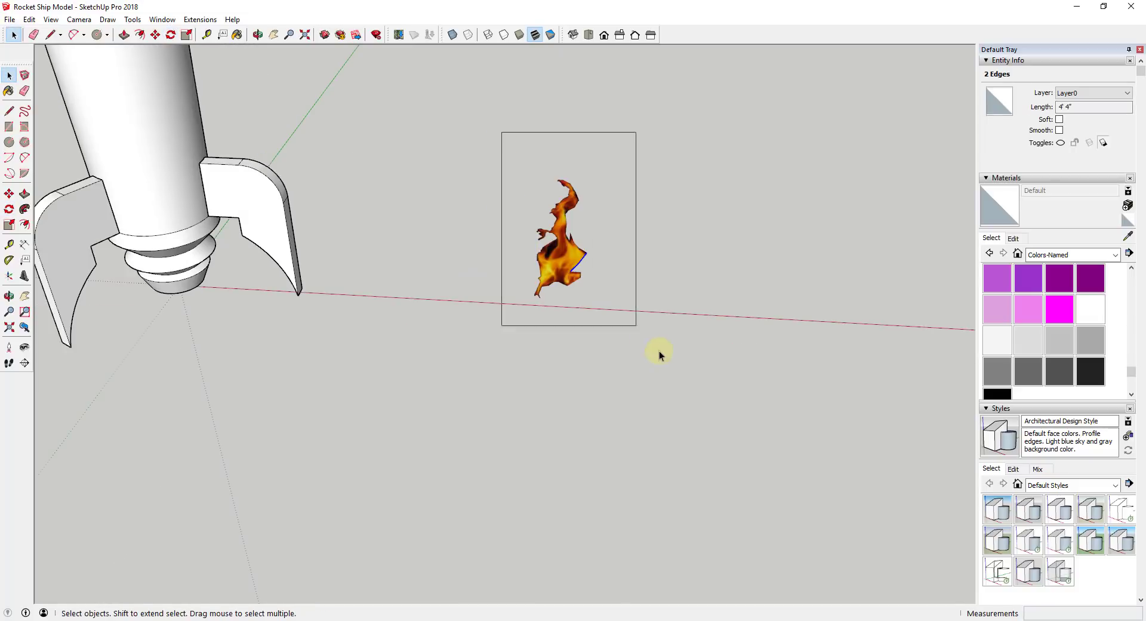
{"action": "left_click", "coordinate": [555, 263]}
{"action": "key", "text": "q"}
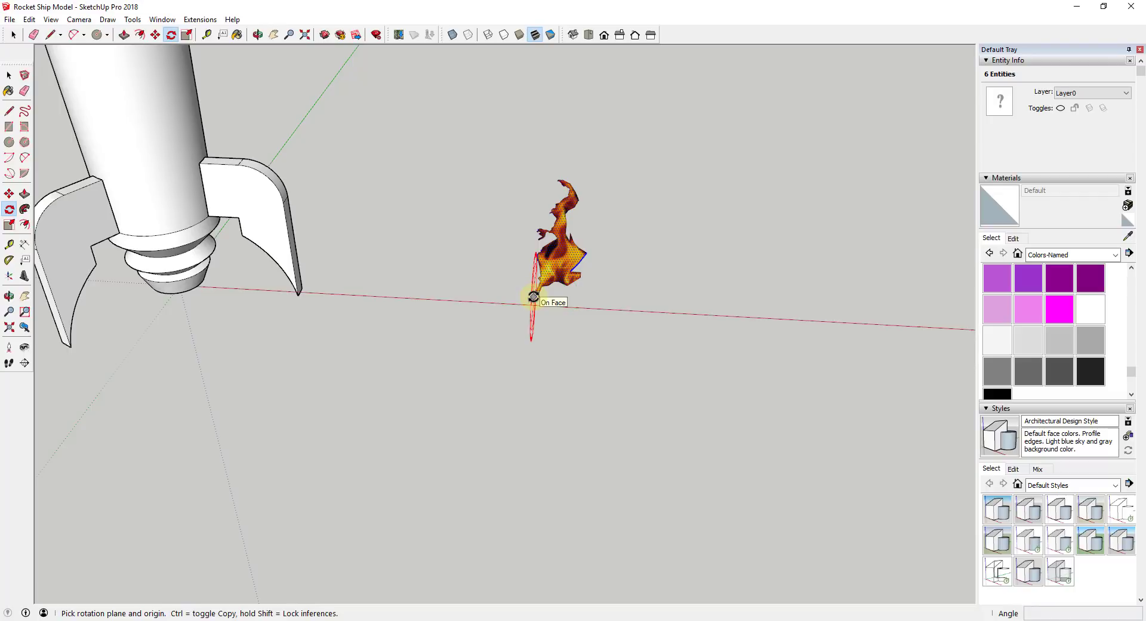
{"action": "left_click", "coordinate": [534, 297]}
{"action": "left_click", "coordinate": [572, 178]}
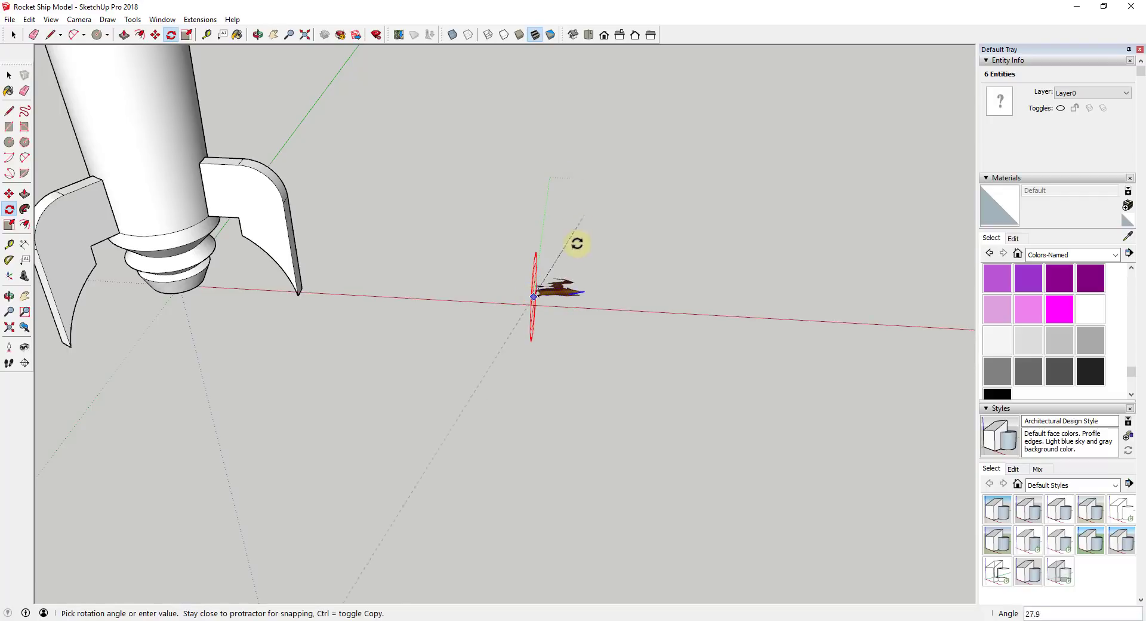
{"action": "left_click", "coordinate": [524, 435]}
Show hidden geometry and draw a line across the root of the forked strand at the flame's upper end.
{"action": "middle_click_drag", "start_coordinate": [545, 397], "coordinate": [560, 251]}
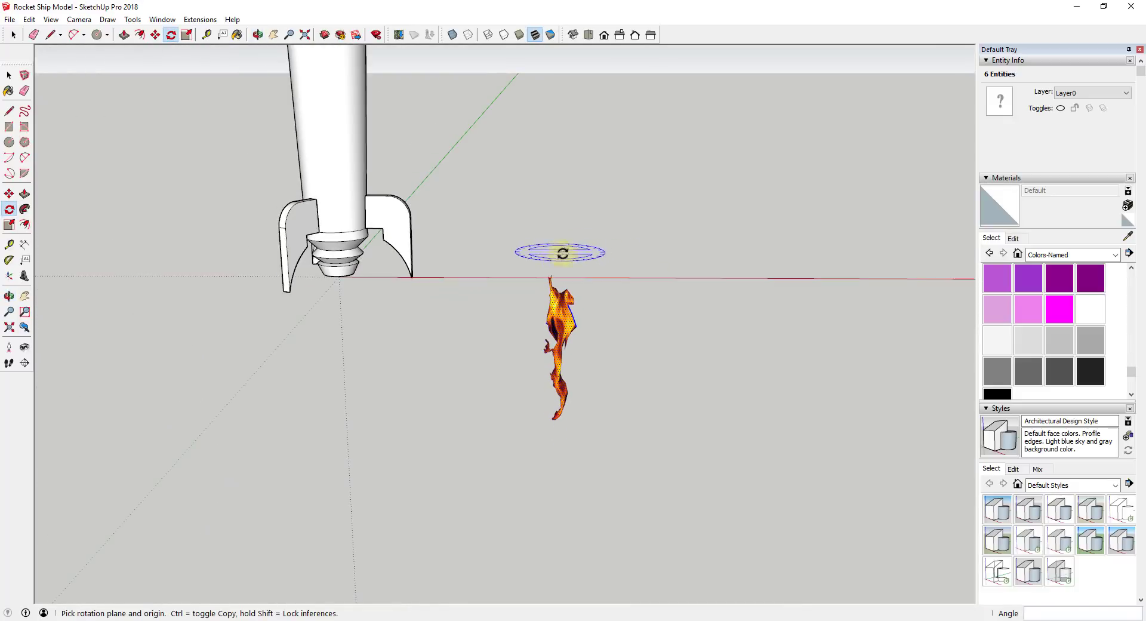
{"action": "scroll", "coordinate": [583, 307], "scroll_direction": "up", "scroll_amount": 10}
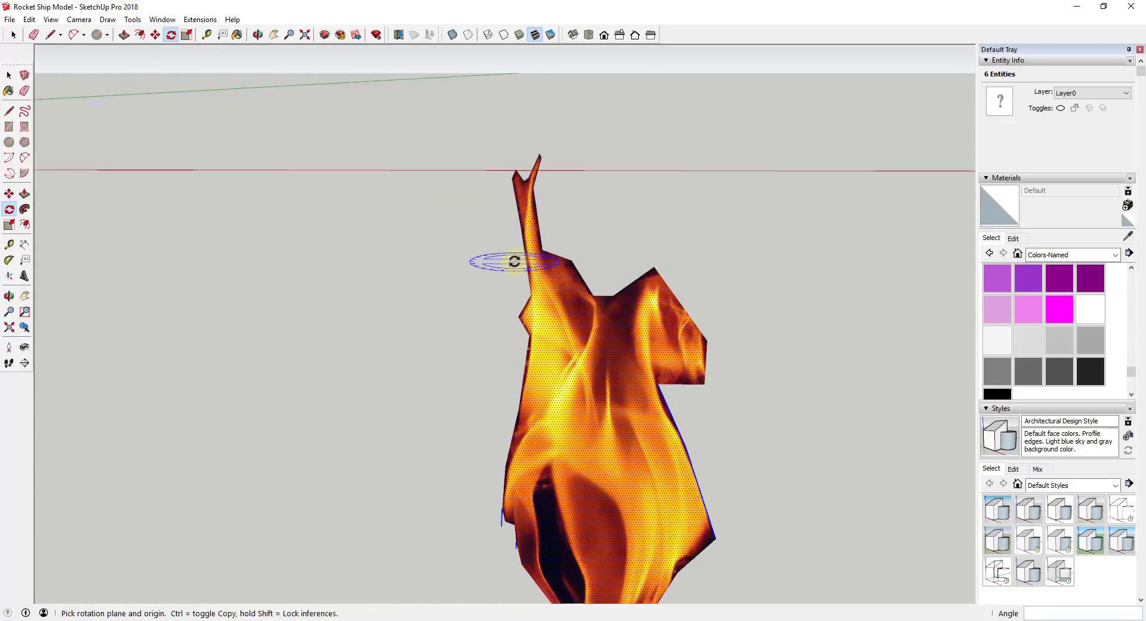
{"action": "scroll", "coordinate": [514, 261], "scroll_direction": "up", "scroll_amount": 1}
{"action": "key", "text": "space"}
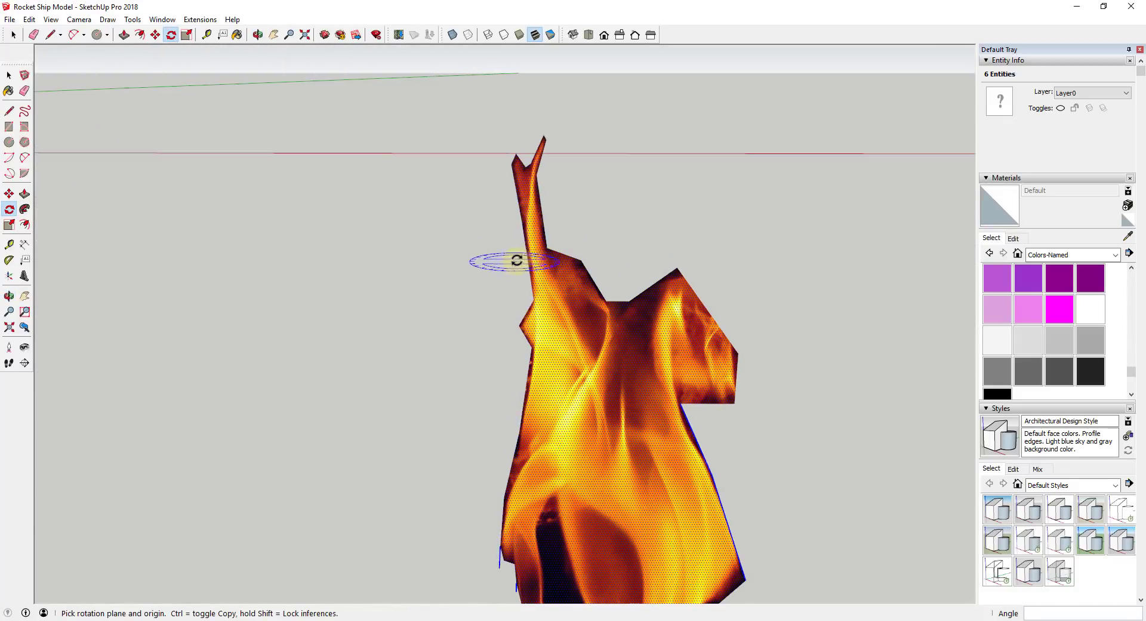
{"action": "key", "text": "l"}
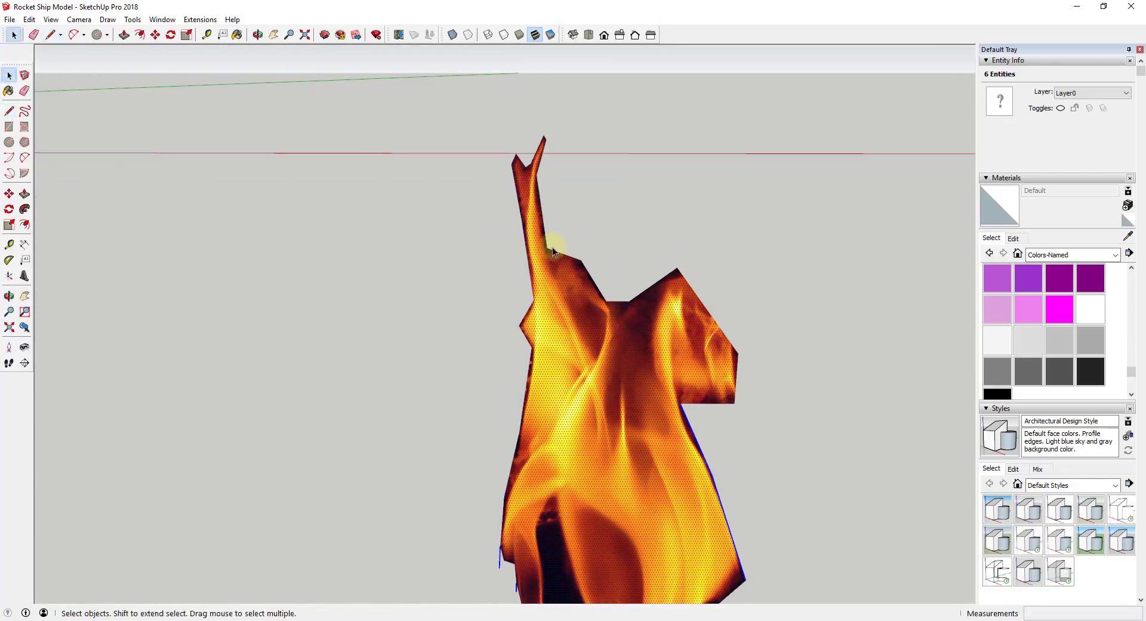
{"action": "scroll", "coordinate": [578, 236], "scroll_direction": "up", "scroll_amount": 3}
{"action": "key", "text": "space"}
{"action": "left_click", "coordinate": [50, 20]}
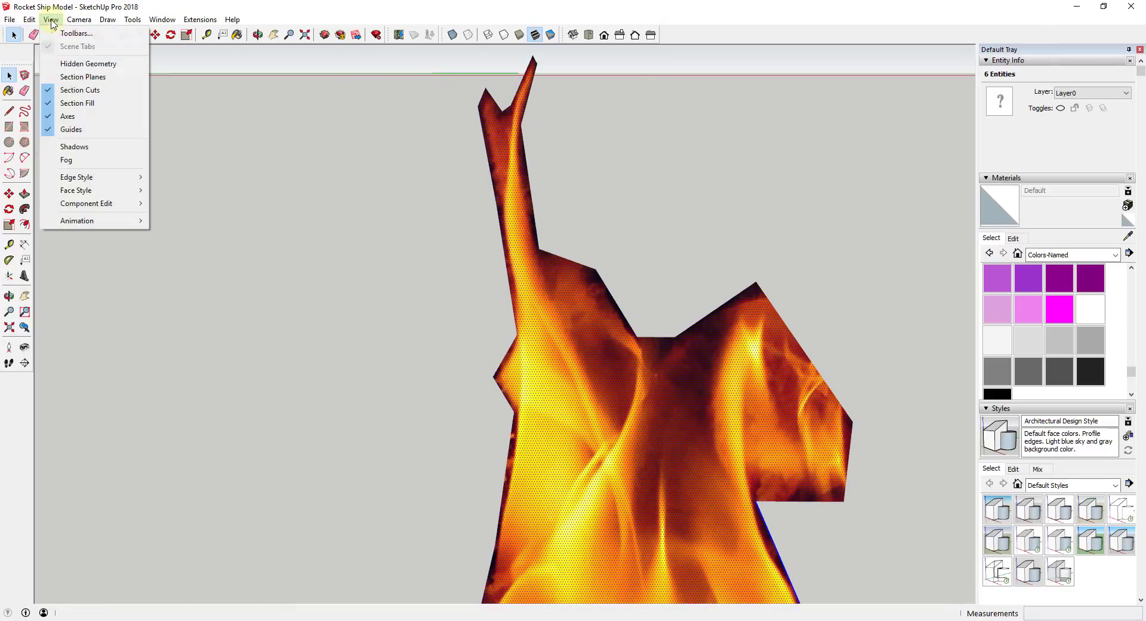
{"action": "left_click", "coordinate": [76, 65]}
{"action": "key", "text": "l"}
{"action": "left_click", "coordinate": [538, 250]}
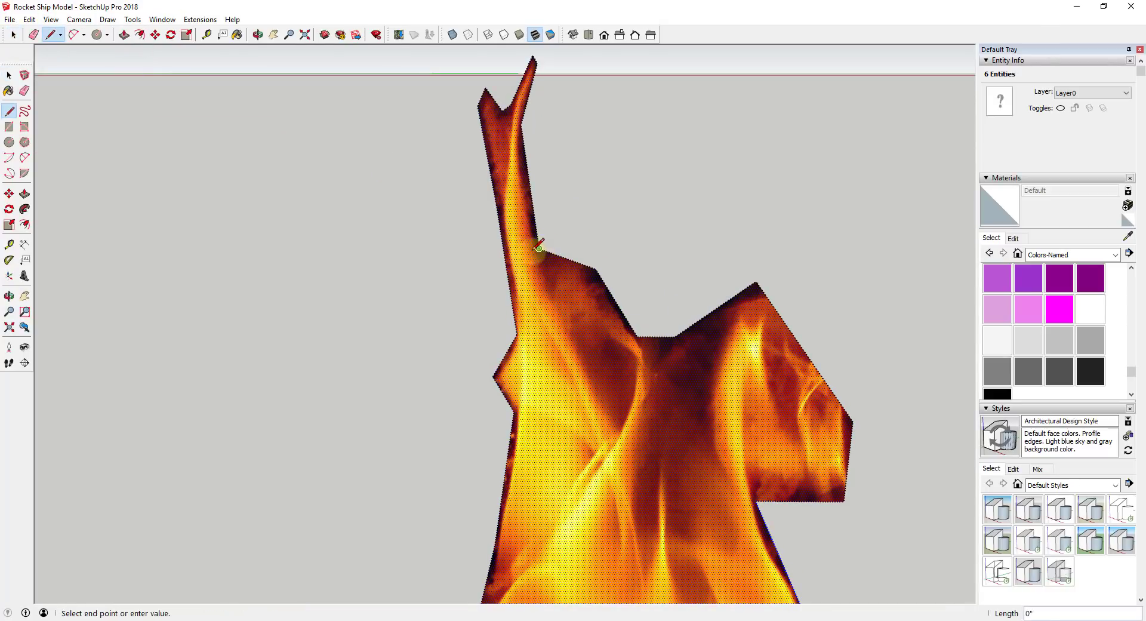
{"action": "left_click", "coordinate": [508, 260]}
{"action": "key", "text": "space"}
Erase the forked strand above the dividing line, including its leftover edges.
{"action": "scroll", "coordinate": [561, 144], "scroll_direction": "down", "scroll_amount": 2}
{"action": "key", "text": "e"}
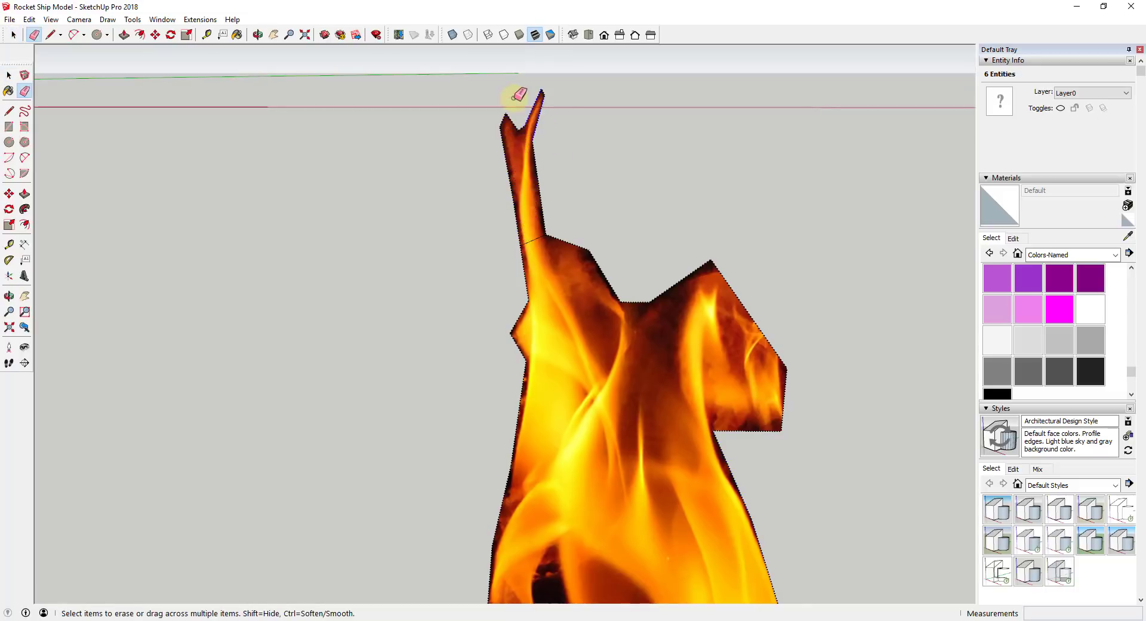
{"action": "left_click_drag", "start_coordinate": [513, 141], "coordinate": [509, 118]}
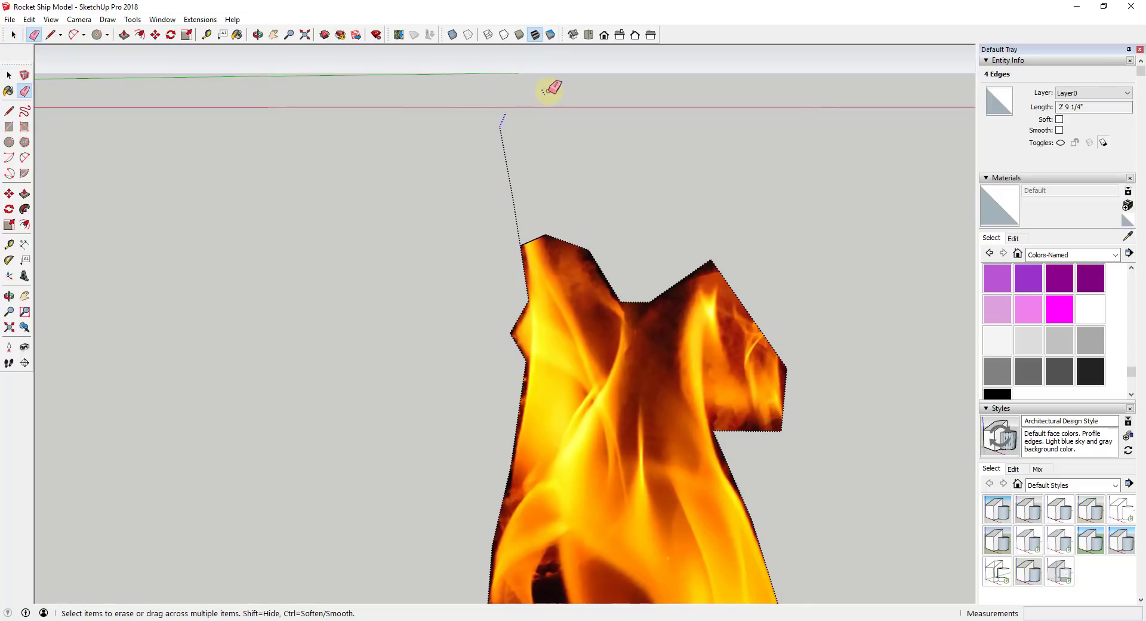
{"action": "scroll", "coordinate": [523, 179], "scroll_direction": "down", "scroll_amount": 2}
{"action": "left_click", "coordinate": [518, 194]}
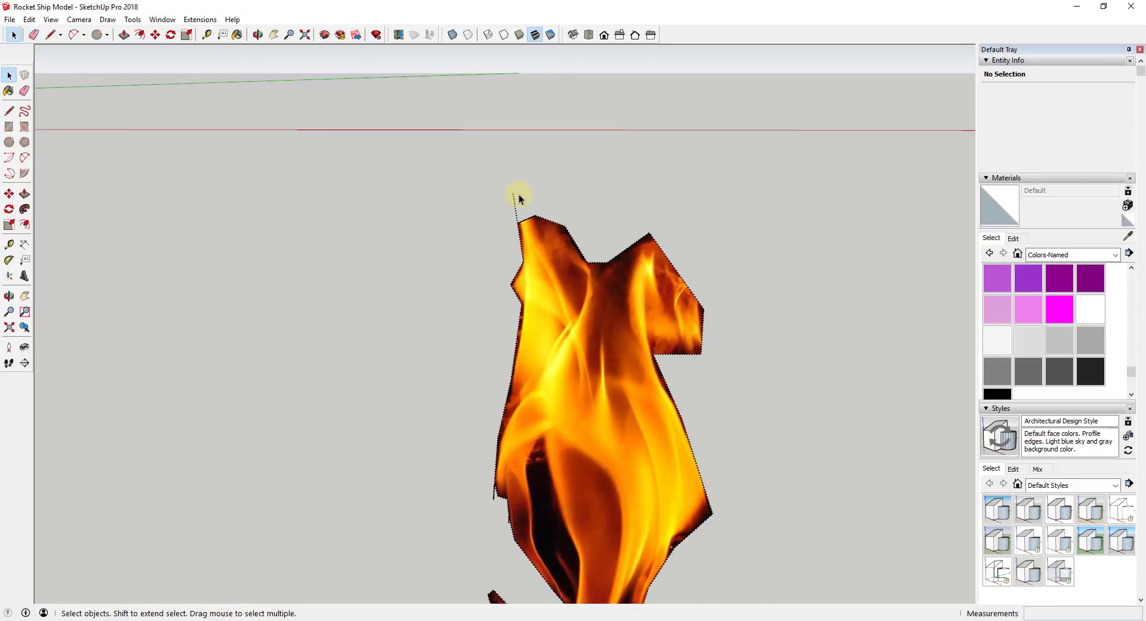
{"action": "scroll", "coordinate": [518, 197], "scroll_direction": "down", "scroll_amount": 2}
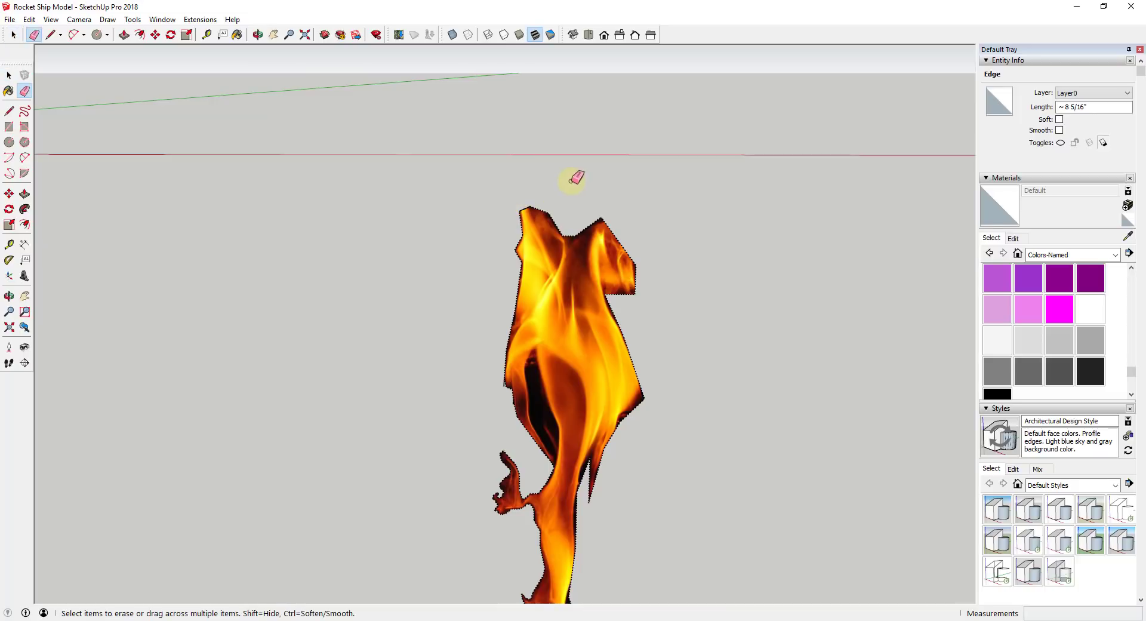
Turn hidden geometry off and make the whole flame a component named Fire that always faces the camera.
{"action": "scroll", "coordinate": [572, 186], "scroll_direction": "down", "scroll_amount": 4}
{"action": "key", "text": "space"}
{"action": "left_click_drag", "start_coordinate": [481, 210], "coordinate": [629, 501]}
{"action": "left_click", "coordinate": [51, 21]}
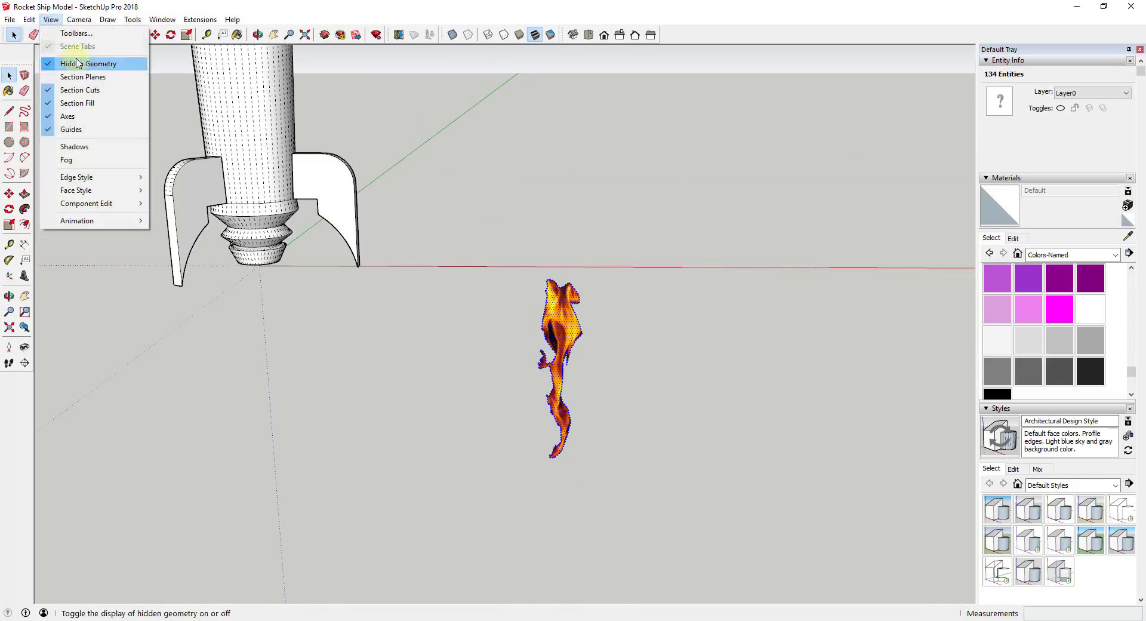
{"action": "left_click", "coordinate": [77, 64]}
{"action": "right_click", "coordinate": [568, 327]}
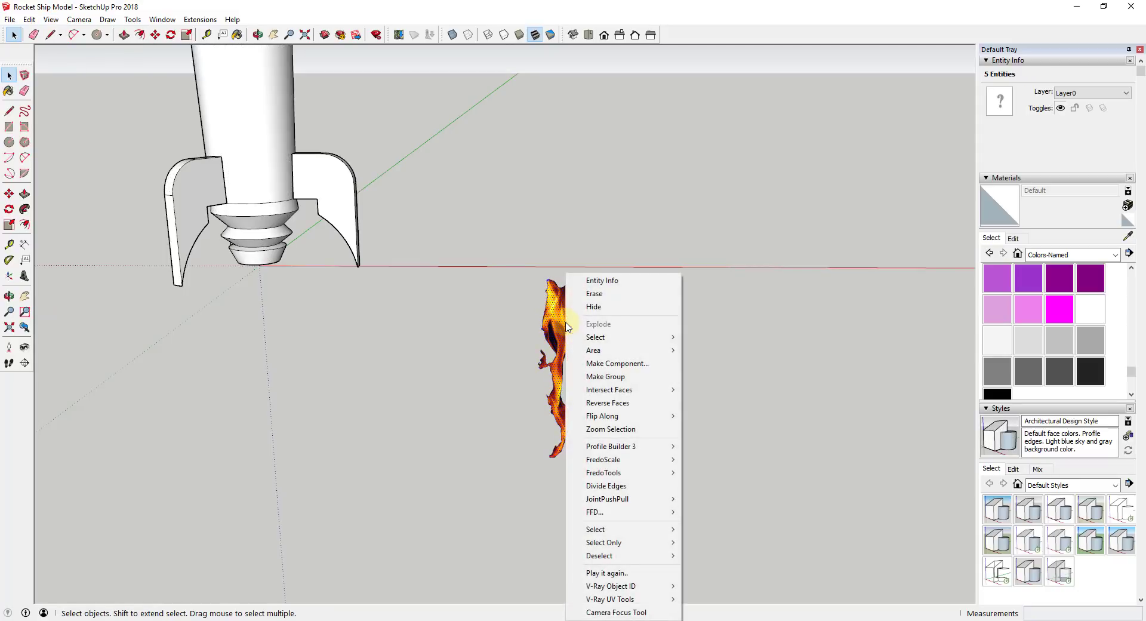
{"action": "left_click", "coordinate": [597, 363]}
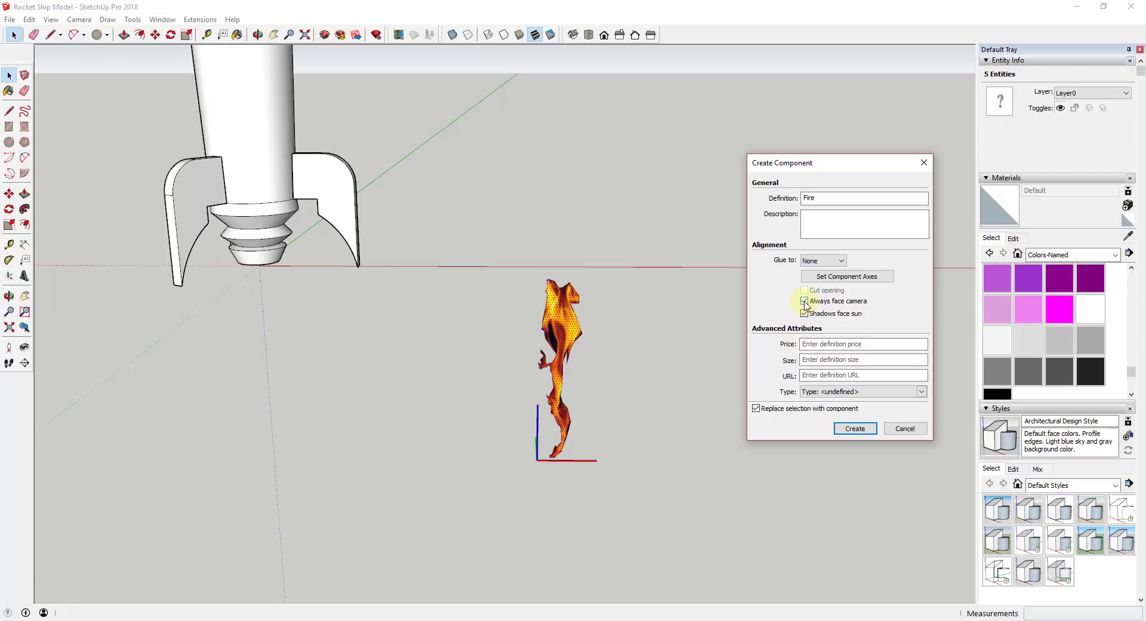
{"action": "left_click", "coordinate": [855, 428]}
Move the Fire component from its upper edge to beneath the rocket's nozzle.
{"action": "middle_click_drag", "start_coordinate": [824, 345], "coordinate": [611, 271]}
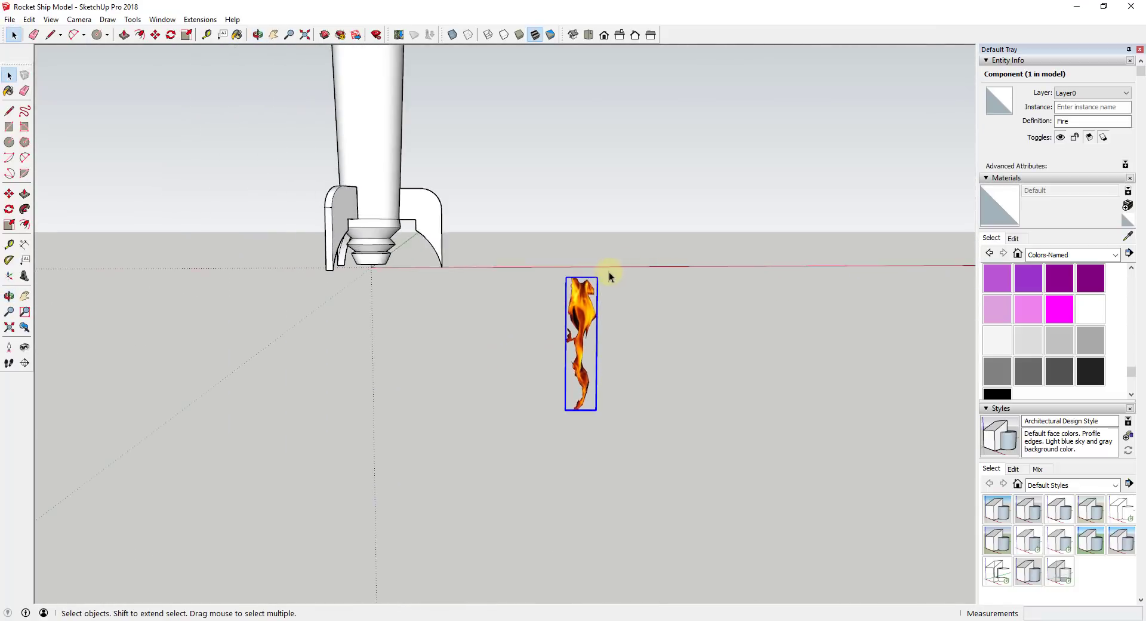
{"action": "scroll", "coordinate": [610, 271], "scroll_direction": "up", "scroll_amount": 5}
{"action": "key", "text": "m"}
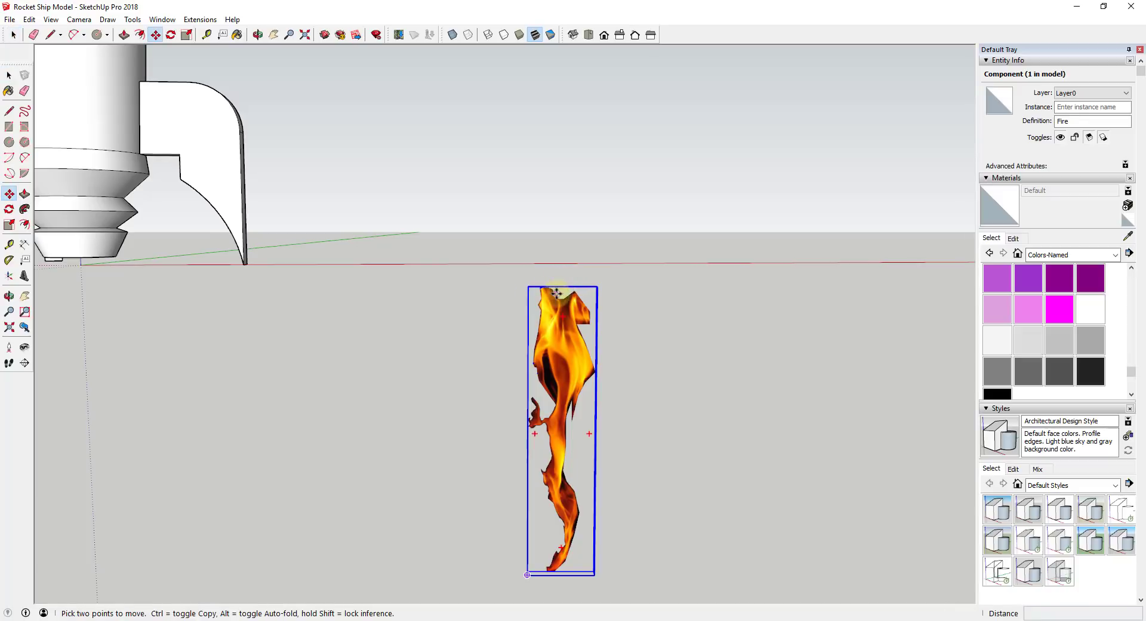
{"action": "left_click", "coordinate": [560, 291]}
{"action": "scroll", "coordinate": [272, 284], "scroll_direction": "down", "scroll_amount": 4}
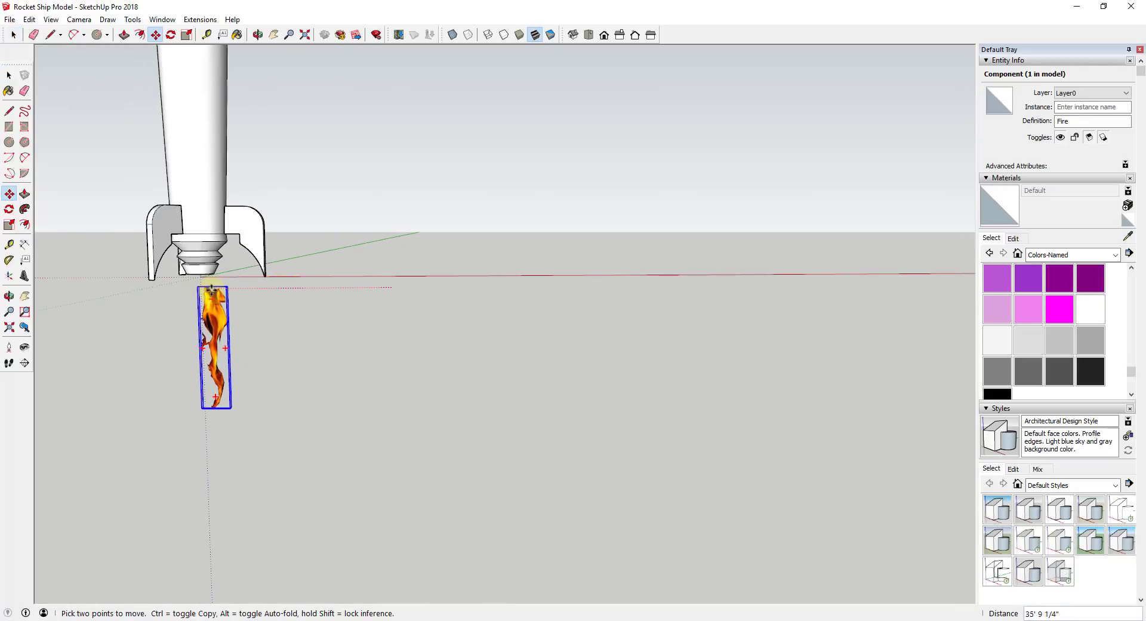
{"action": "left_click", "coordinate": [205, 275]}
Adjust the flame's position so it is centred directly under the nozzle.
{"action": "scroll", "coordinate": [263, 302], "scroll_direction": "down", "scroll_amount": 2}
{"action": "scroll", "coordinate": [320, 274], "scroll_direction": "up", "scroll_amount": 6}
{"action": "scroll", "coordinate": [359, 290], "scroll_direction": "up", "scroll_amount": 1}
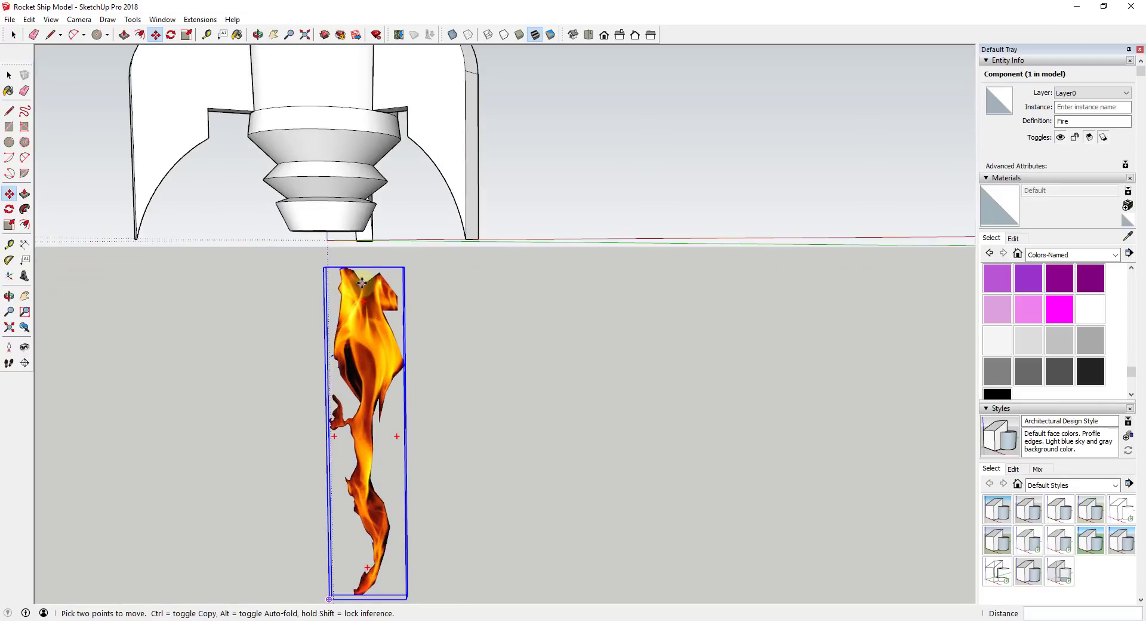
{"action": "left_click", "coordinate": [366, 266]}
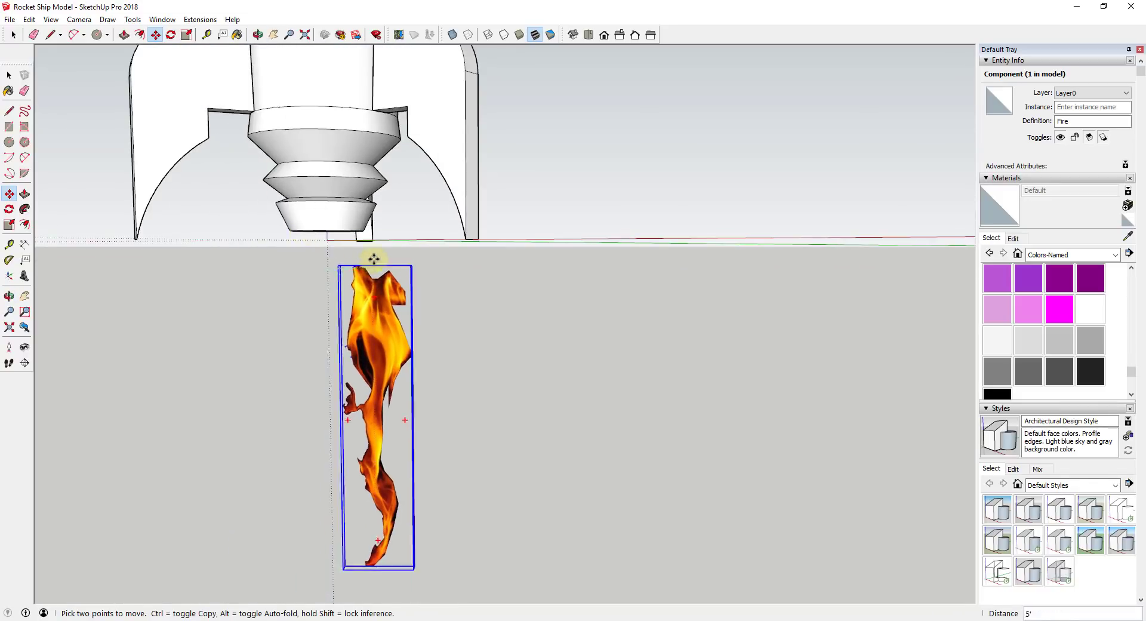
{"action": "middle_click_drag", "start_coordinate": [363, 262], "coordinate": [346, 237]}
{"action": "scroll", "coordinate": [430, 243], "scroll_direction": "down", "scroll_amount": 2}
{"action": "left_click", "coordinate": [425, 258]}
Scale the flame down to suit the rocket's nozzle and clear the selection.
{"action": "key", "text": "s"}
{"action": "left_click_drag", "start_coordinate": [392, 511], "coordinate": [442, 417]}
{"action": "key", "text": "space"}
{"action": "scroll", "coordinate": [527, 372], "scroll_direction": "down", "scroll_amount": 3}
{"action": "middle_click_drag", "start_coordinate": [441, 418], "coordinate": [537, 373]}
{"action": "left_click", "coordinate": [653, 335]}
{"action": "middle_click_drag", "start_coordinate": [653, 335], "coordinate": [959, 182]}
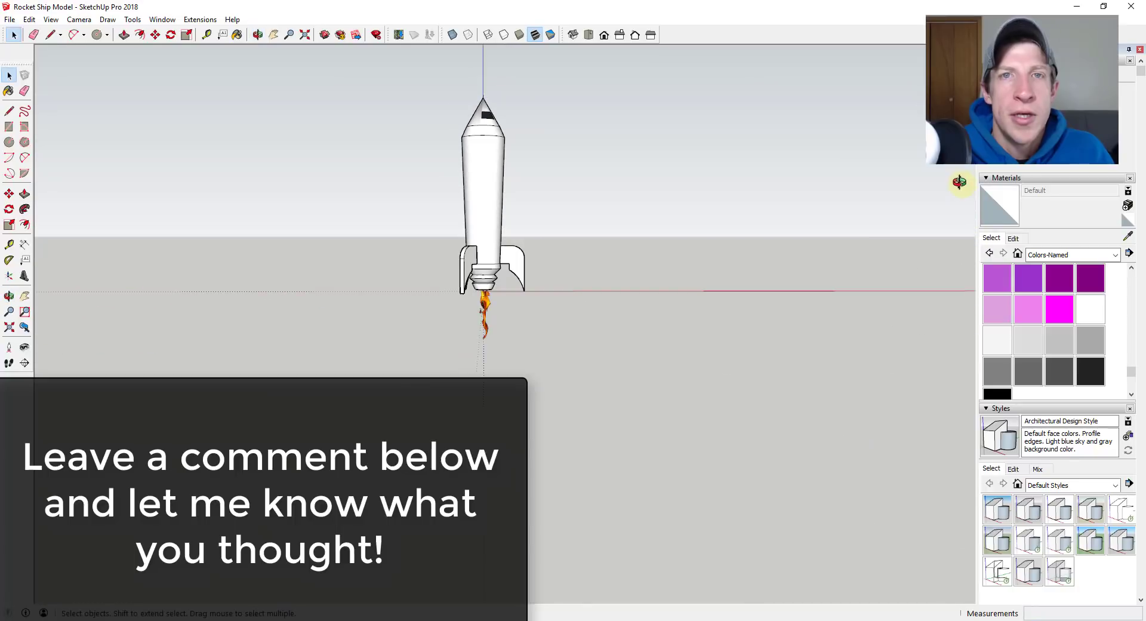